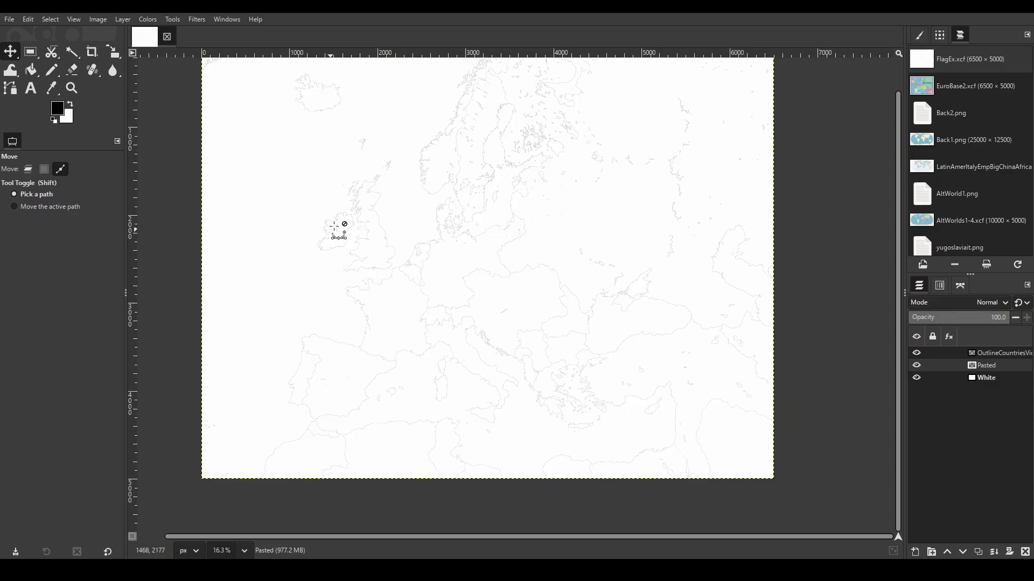
Step: Examine the country outlines of western Europe up close, from France and Germany to the Belgian border
{"action": "scroll", "coordinate": [334, 225], "scroll_direction": "up", "scroll_amount": 4}
{"action": "scroll", "coordinate": [377, 267], "scroll_direction": "down", "scroll_amount": 5}
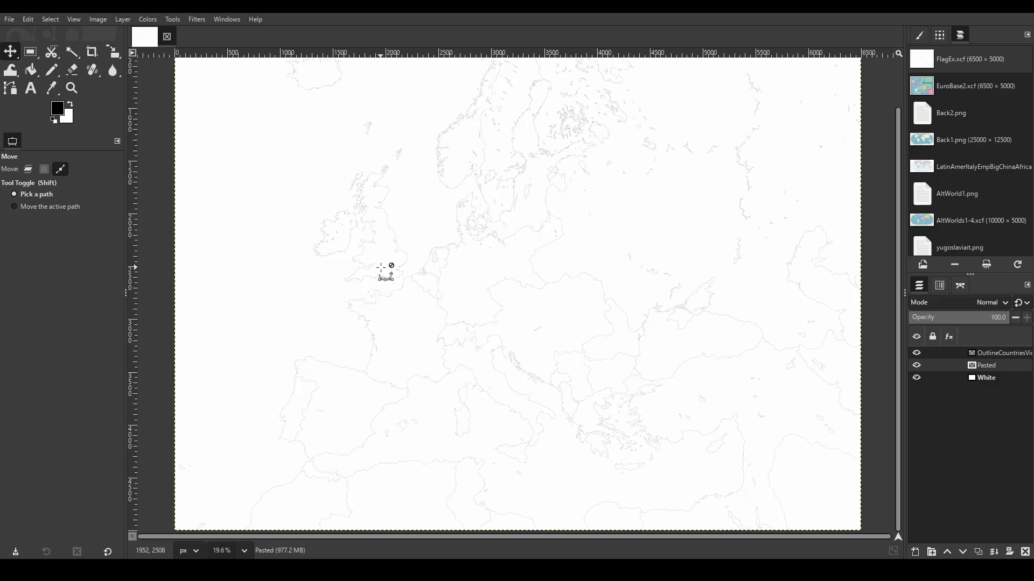
{"action": "scroll", "coordinate": [503, 286], "scroll_direction": "up", "scroll_amount": 4}
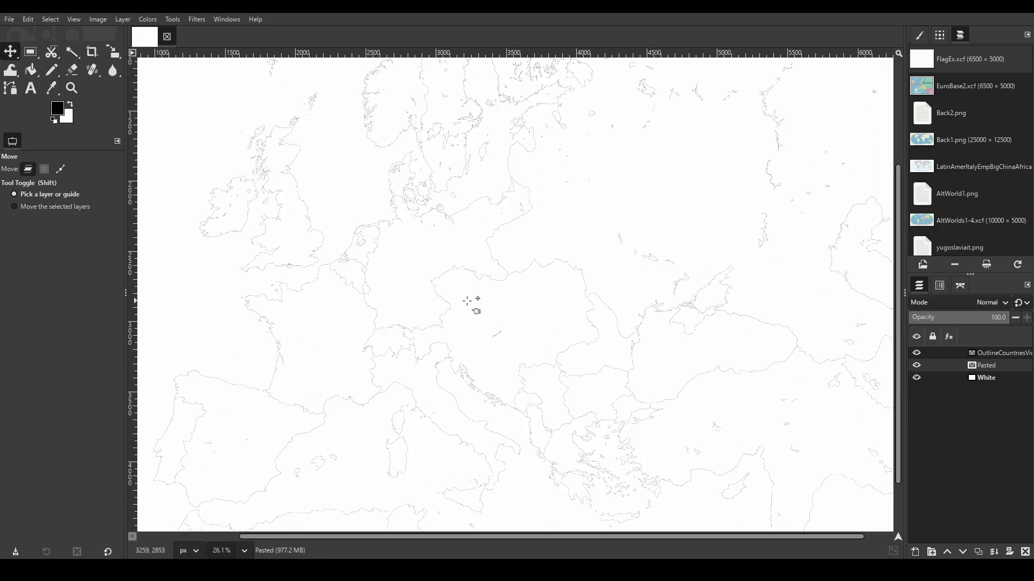
{"action": "scroll", "coordinate": [449, 328], "scroll_direction": "up", "scroll_amount": 10}
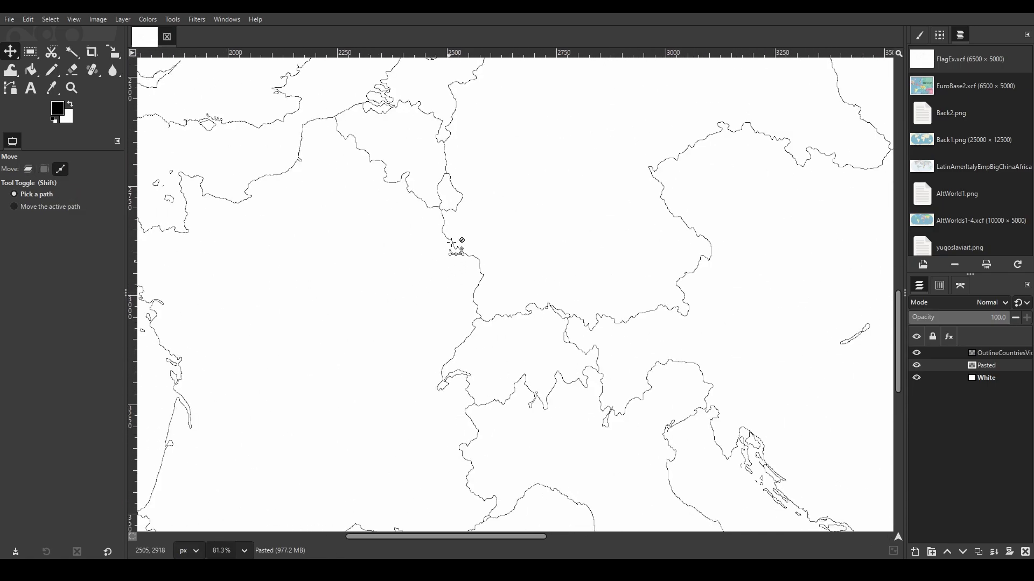
{"action": "scroll", "coordinate": [434, 209], "scroll_direction": "up", "scroll_amount": 4}
{"action": "scroll", "coordinate": [434, 205], "scroll_direction": "down", "scroll_amount": 2}
{"action": "left_click_drag", "start_coordinate": [317, 167], "coordinate": [507, 361]}
{"action": "scroll", "coordinate": [422, 288], "scroll_direction": "up", "scroll_amount": 4}
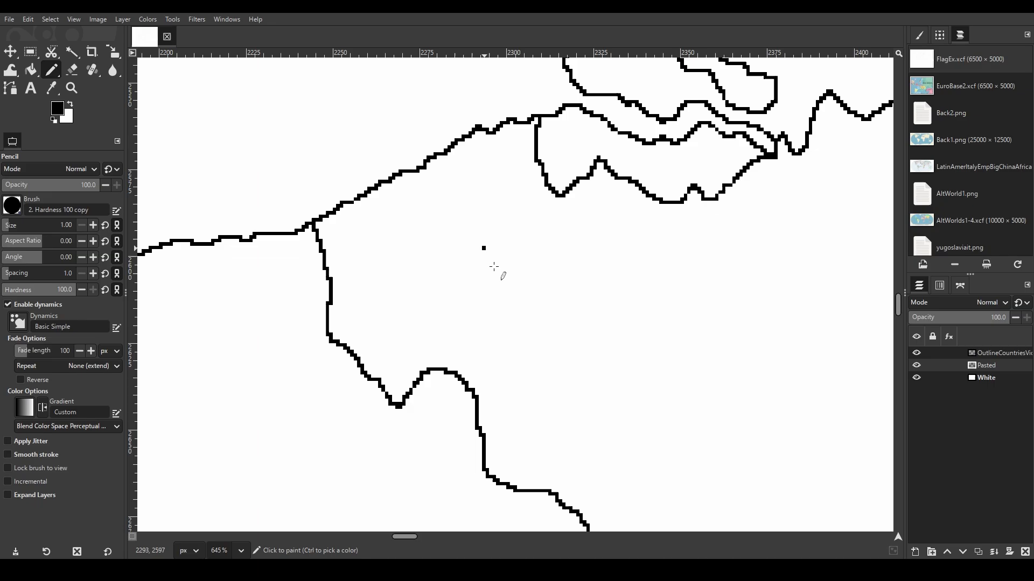
Step: Try two freehand test strokes with the size 1 Pencil beside the Belgian border and undo both
{"action": "mouse_move", "coordinate": [494, 266]}
{"action": "left_mouse_down"}
{"action": "mouse_move", "coordinate": [597, 332]}
{"action": "mouse_move", "coordinate": [545, 258]}
{"action": "mouse_move", "coordinate": [483, 205]}
{"action": "mouse_move", "coordinate": [429, 238]}
{"action": "left_mouse_up"}
{"action": "key", "text": "ctrl+z"}
{"action": "mouse_move", "coordinate": [574, 275]}
{"action": "left_mouse_down"}
{"action": "mouse_move", "coordinate": [677, 359]}
{"action": "mouse_move", "coordinate": [753, 337]}
{"action": "left_mouse_up"}
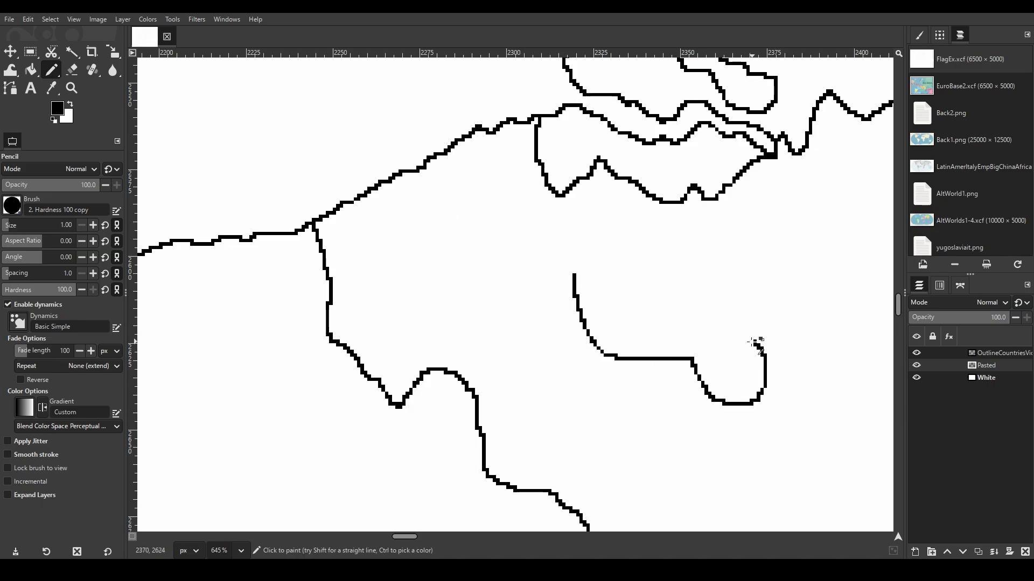
{"action": "key", "text": "ctrl+z"}
Step: Add francecw.png from the FlagMaps folder to the map as a layer and hide the country outline layer above it
{"action": "scroll", "coordinate": [443, 323], "scroll_direction": "down", "scroll_amount": 5}
{"action": "scroll", "coordinate": [425, 333], "scroll_direction": "down", "scroll_amount": 5}
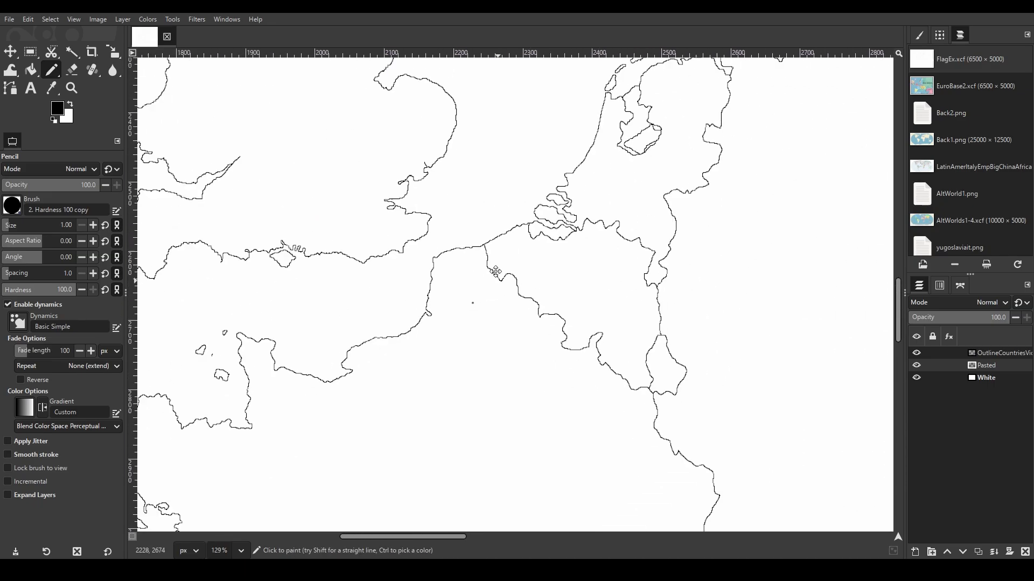
{"action": "scroll", "coordinate": [491, 342], "scroll_direction": "down", "scroll_amount": 3}
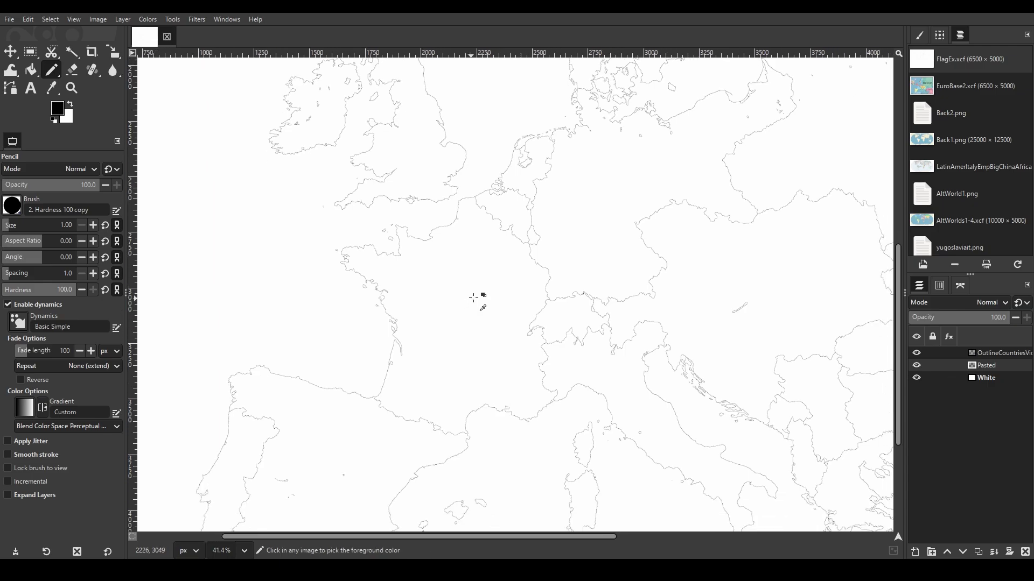
{"action": "scroll", "coordinate": [490, 296], "scroll_direction": "up", "scroll_amount": 1}
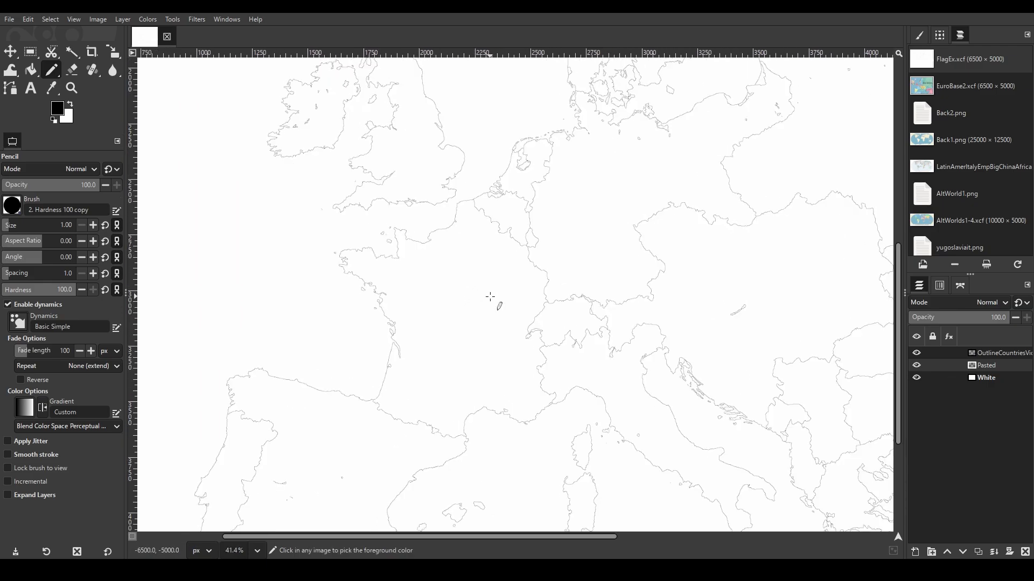
{"action": "key", "text": "alt+Tab"}
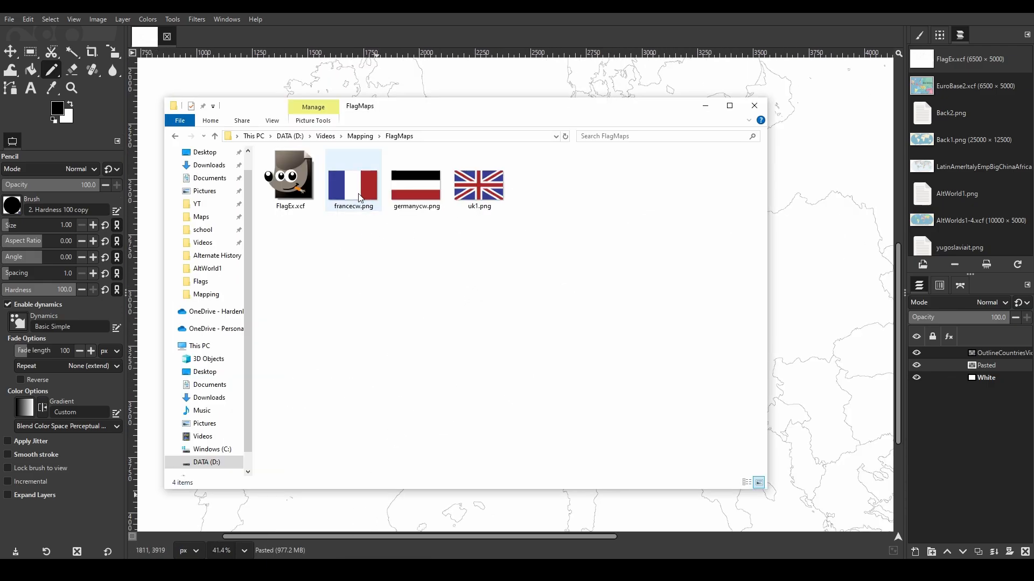
{"action": "left_click_drag", "start_coordinate": [360, 198], "coordinate": [812, 337]}
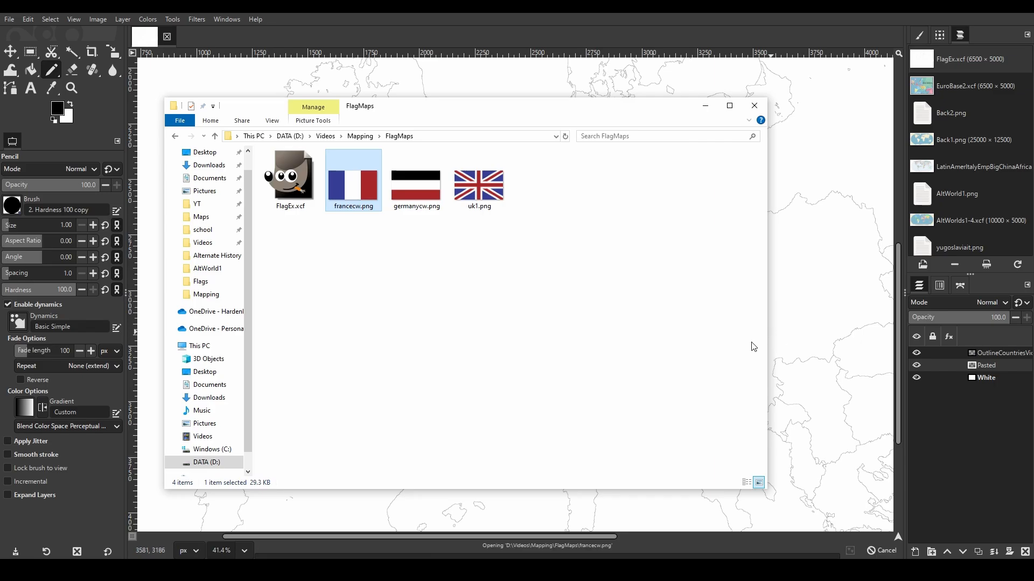
{"action": "scroll", "coordinate": [591, 286], "scroll_direction": "down", "scroll_amount": 1}
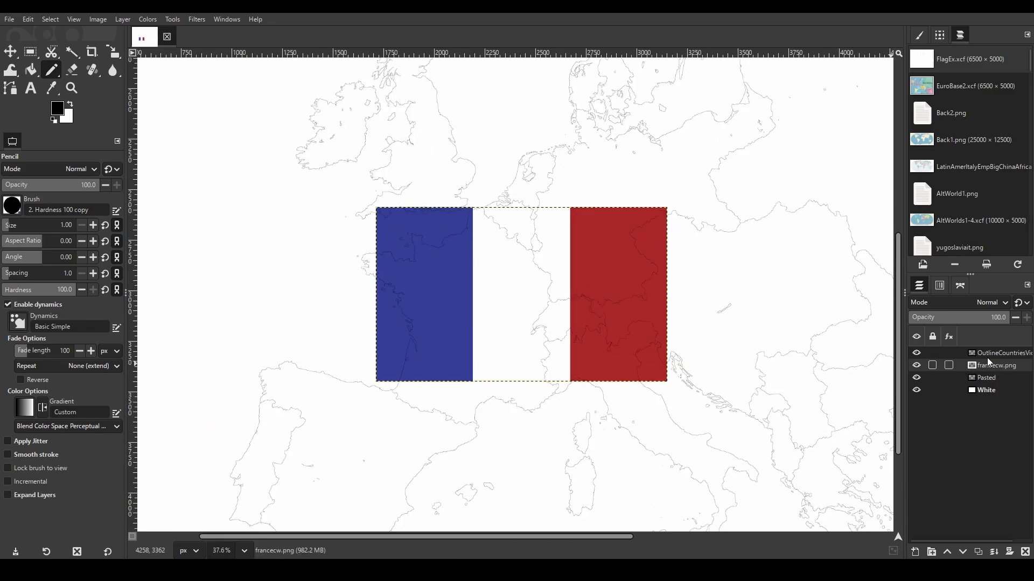
{"action": "left_click", "coordinate": [916, 353]}
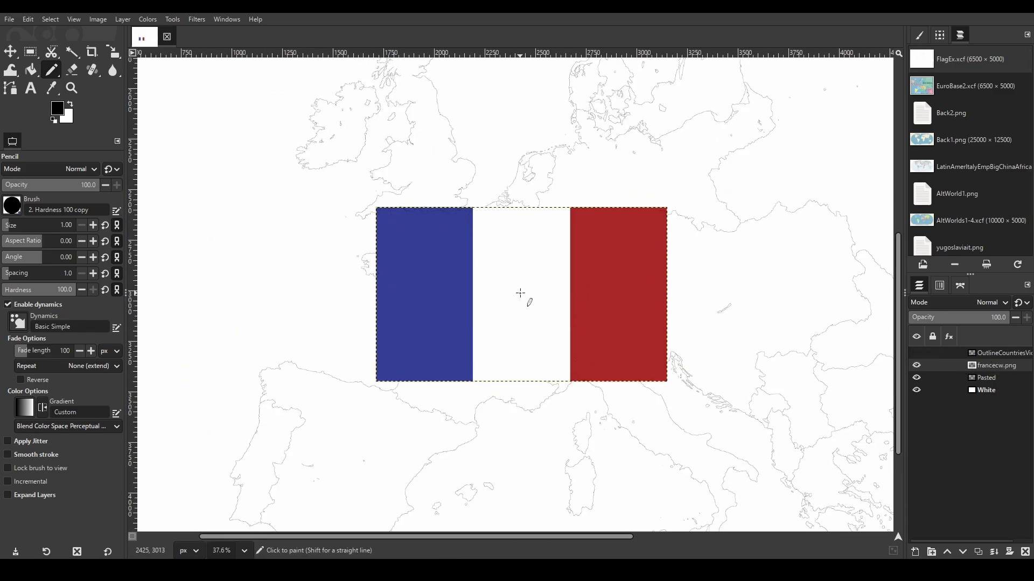
Step: Move the French flag over France and shrink it to 987 × 592 px with its aspect ratio kept
{"action": "scroll", "coordinate": [518, 297], "scroll_direction": "up", "scroll_amount": 1}
{"action": "key", "text": "m"}
{"action": "left_click_drag", "start_coordinate": [519, 290], "coordinate": [498, 305]}
{"action": "key", "text": "shift+s"}
{"action": "left_click", "coordinate": [639, 230]}
{"action": "left_click_drag", "start_coordinate": [639, 230], "coordinate": [551, 256]}
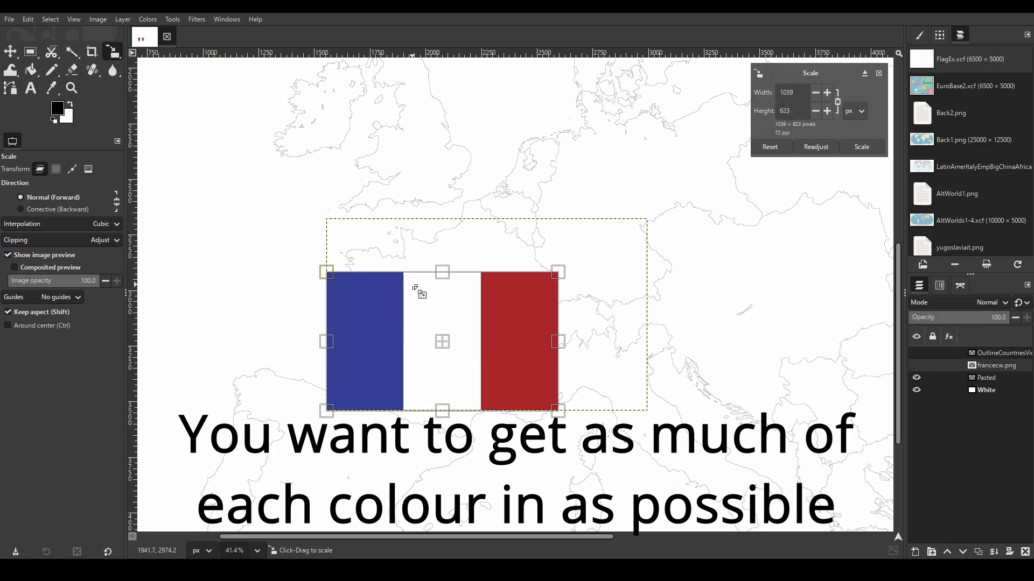
{"action": "scroll", "coordinate": [331, 260], "scroll_direction": "up", "scroll_amount": 4}
{"action": "left_click_drag", "start_coordinate": [325, 275], "coordinate": [341, 281]}
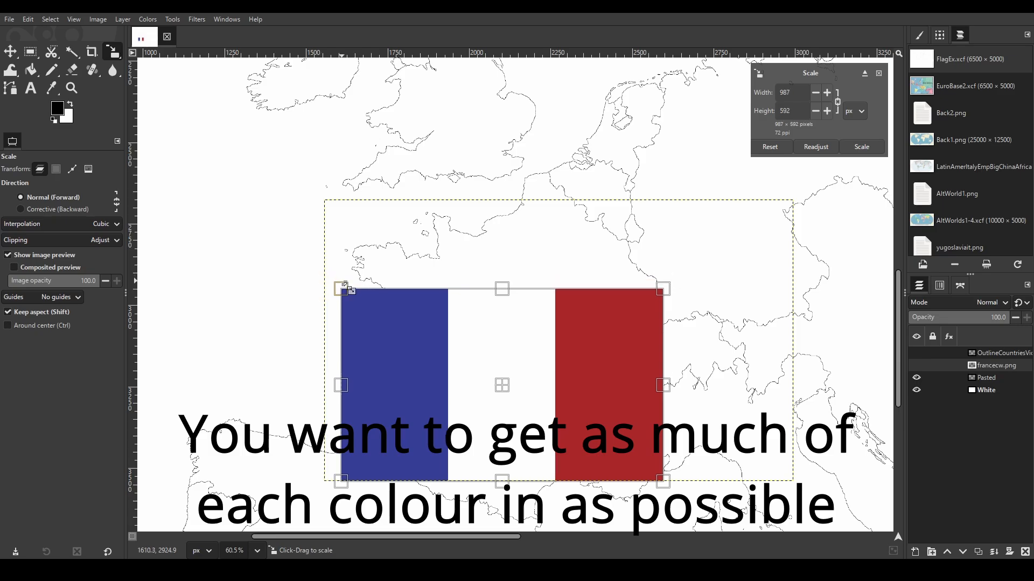
{"action": "scroll", "coordinate": [479, 329], "scroll_direction": "up", "scroll_amount": 2}
{"action": "left_click_drag", "start_coordinate": [516, 411], "coordinate": [507, 351]}
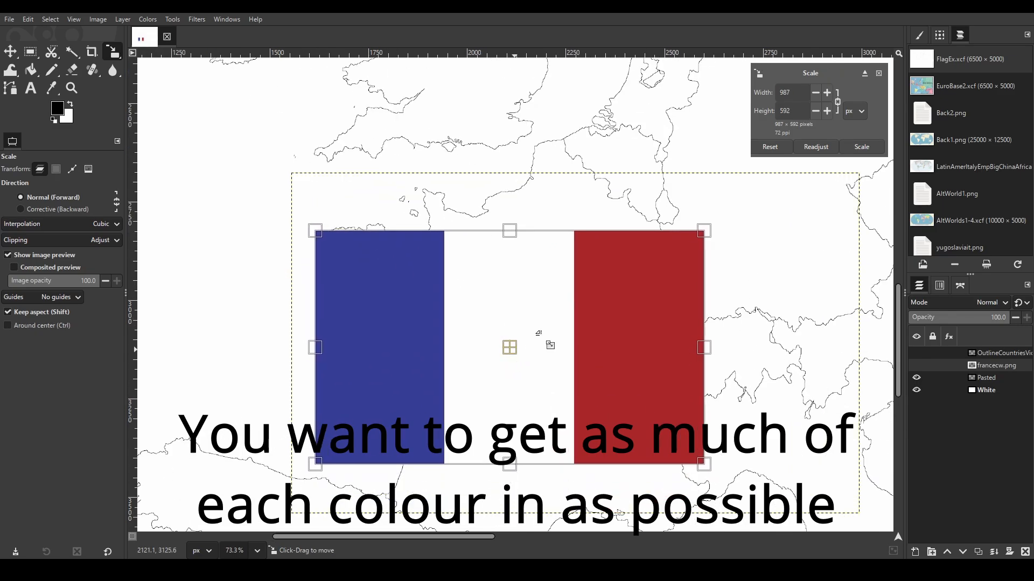
Step: Refine the flag's size to 972 × 583 px to fit the width of France and apply the scaling
{"action": "scroll", "coordinate": [704, 231], "scroll_direction": "up", "scroll_amount": 4}
{"action": "scroll", "coordinate": [569, 265], "scroll_direction": "up", "scroll_amount": 4}
{"action": "left_click_drag", "start_coordinate": [705, 232], "coordinate": [546, 279]}
{"action": "scroll", "coordinate": [544, 289], "scroll_direction": "down", "scroll_amount": 1}
{"action": "scroll", "coordinate": [528, 297], "scroll_direction": "down", "scroll_amount": 4}
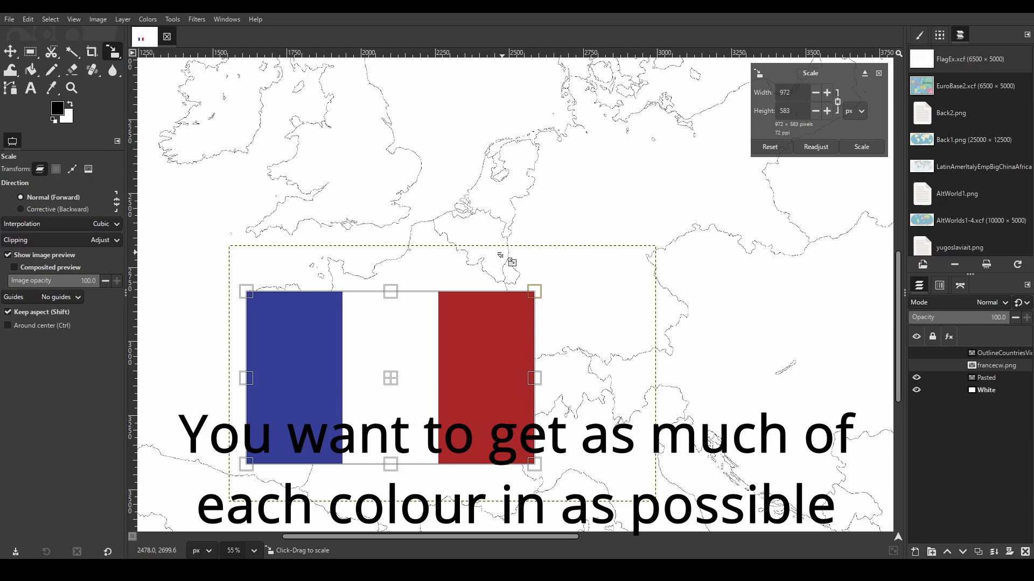
{"action": "scroll", "coordinate": [469, 283], "scroll_direction": "down", "scroll_amount": 1}
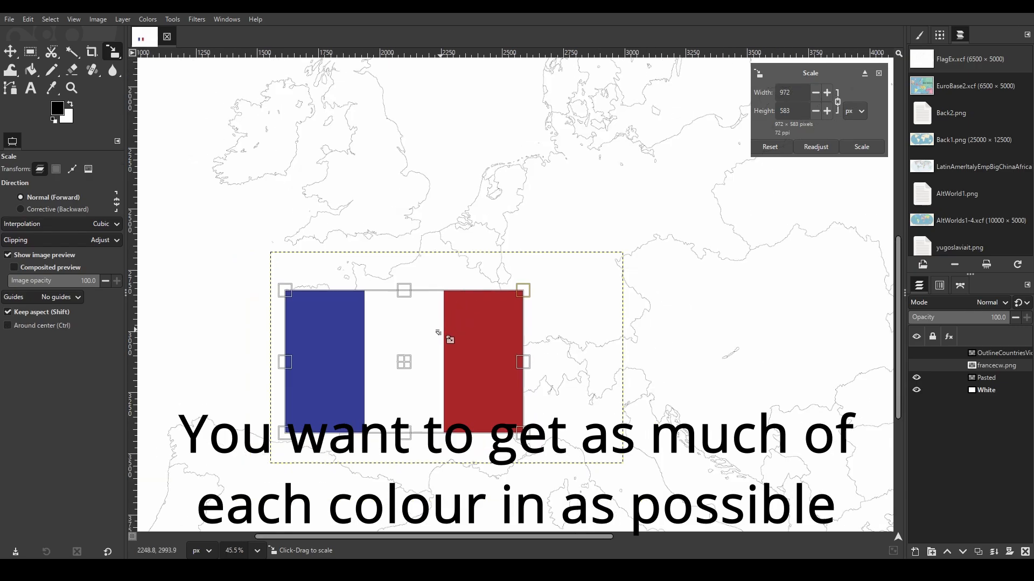
{"action": "left_click_drag", "start_coordinate": [430, 344], "coordinate": [486, 260]}
{"action": "scroll", "coordinate": [482, 260], "scroll_direction": "up", "scroll_amount": 1}
{"action": "left_click", "coordinate": [852, 150]}
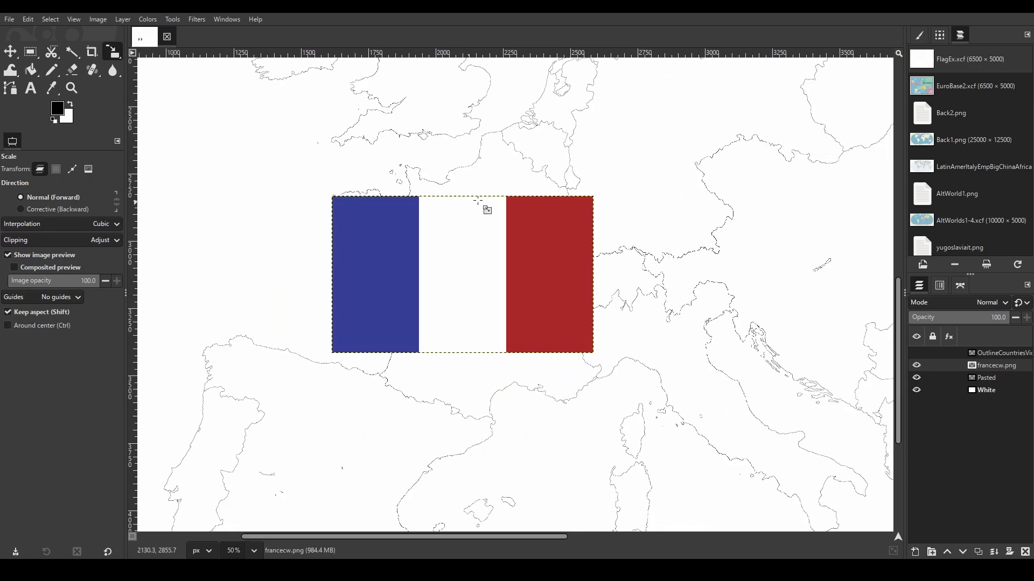
Step: Copy and paste the flag layer, then place the copy directly below the original with the stripes aligned
{"action": "scroll", "coordinate": [478, 201], "scroll_direction": "up", "scroll_amount": 3}
{"action": "scroll", "coordinate": [481, 201], "scroll_direction": "down", "scroll_amount": 4}
{"action": "left_click_drag", "start_coordinate": [525, 253], "coordinate": [494, 228]}
{"action": "scroll", "coordinate": [492, 229], "scroll_direction": "down", "scroll_amount": 1}
{"action": "scroll", "coordinate": [465, 237], "scroll_direction": "up", "scroll_amount": 1}
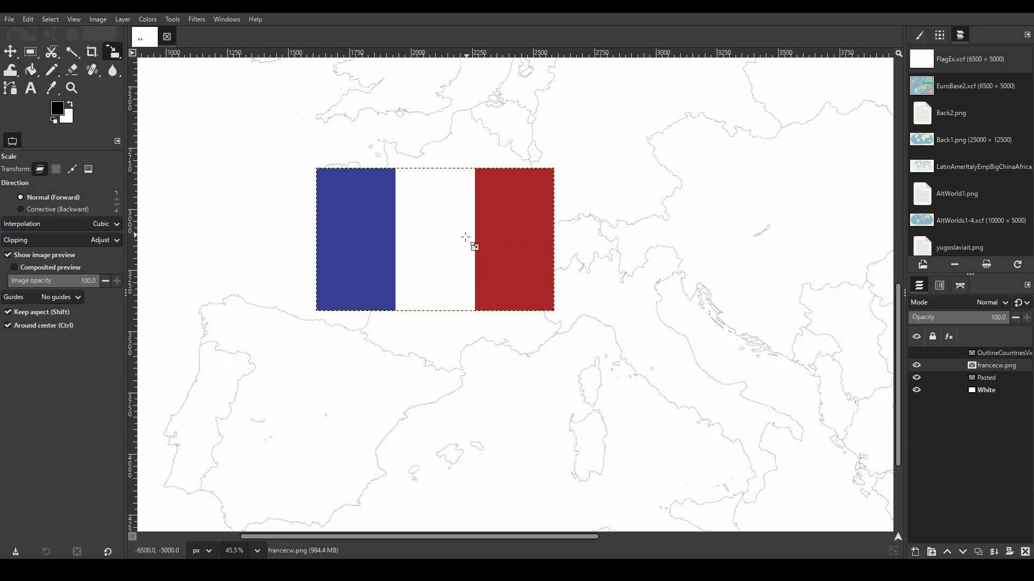
{"action": "key", "text": "ctrl+c"}
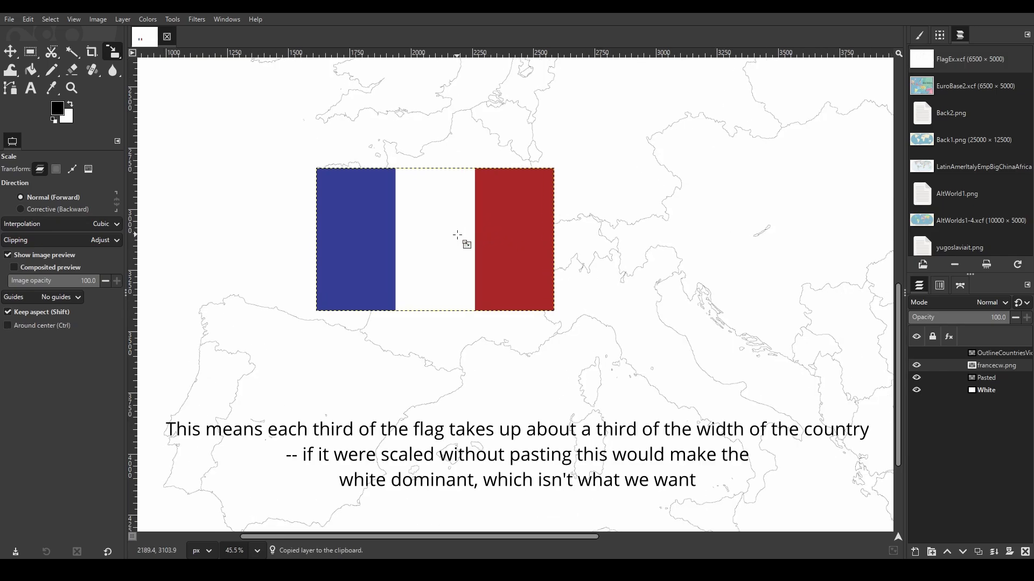
{"action": "left_click", "coordinate": [457, 236]}
{"action": "key", "text": "ctrl+v"}
{"action": "key", "text": "m"}
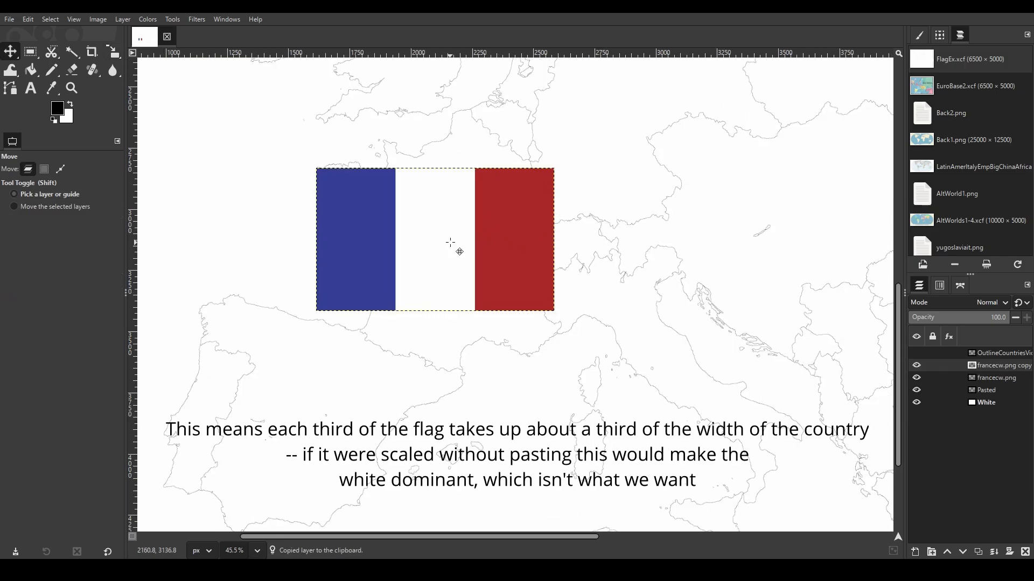
{"action": "left_click_drag", "start_coordinate": [441, 235], "coordinate": [445, 395]}
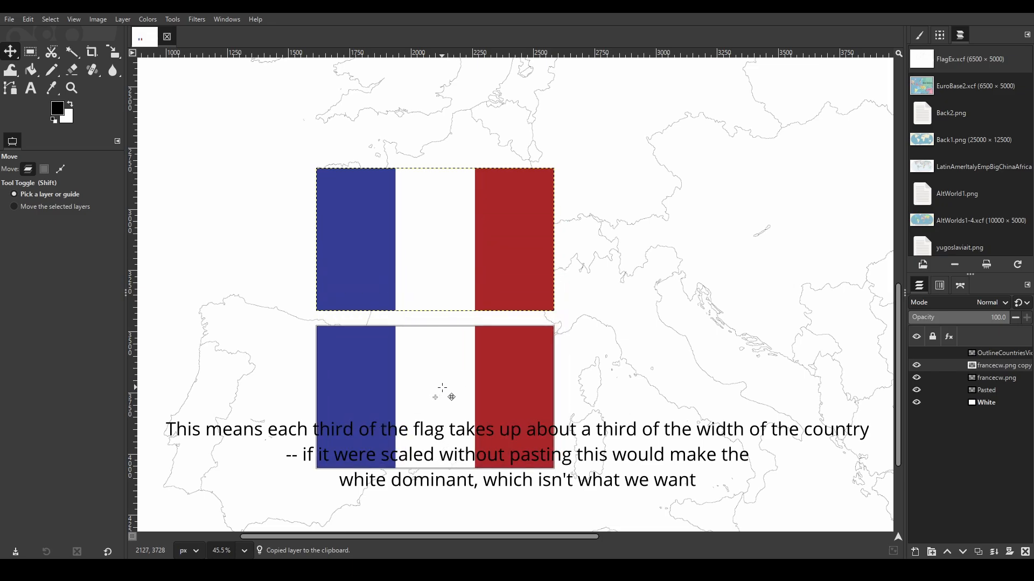
{"action": "scroll", "coordinate": [427, 341], "scroll_direction": "up", "scroll_amount": 4}
{"action": "scroll", "coordinate": [366, 328], "scroll_direction": "up", "scroll_amount": 4}
{"action": "left_click_drag", "start_coordinate": [382, 339], "coordinate": [404, 238]}
{"action": "scroll", "coordinate": [424, 253], "scroll_direction": "down", "scroll_amount": 9}
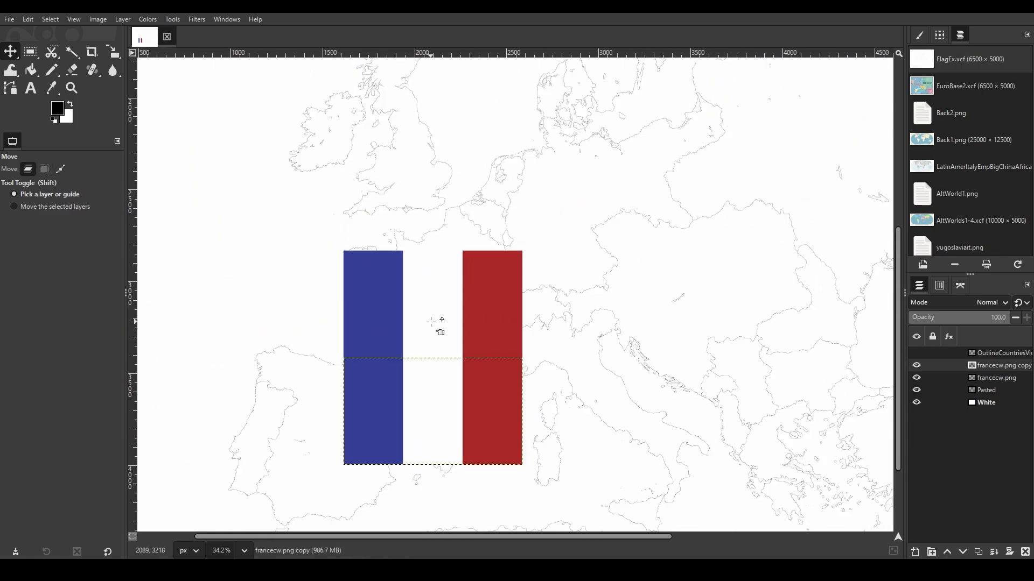
{"action": "scroll", "coordinate": [428, 322], "scroll_direction": "up", "scroll_amount": 1}
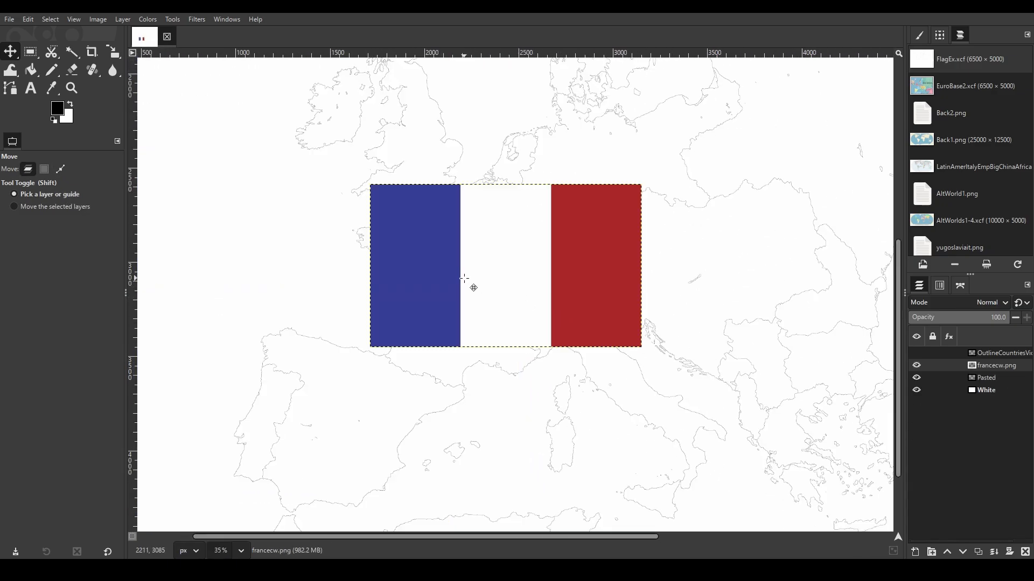
Step: Scale the French flag to 1067 × 640 px with its aspect ratio kept, positioned across the southern part of France
{"action": "key", "text": "shift+s"}
{"action": "left_click", "coordinate": [401, 199]}
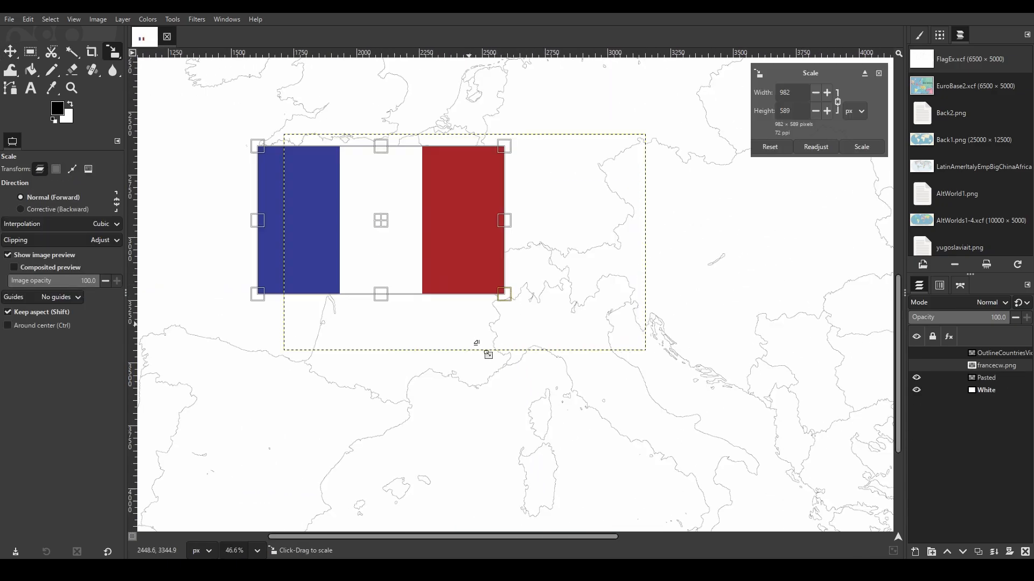
{"action": "left_click_drag", "start_coordinate": [485, 350], "coordinate": [478, 345]}
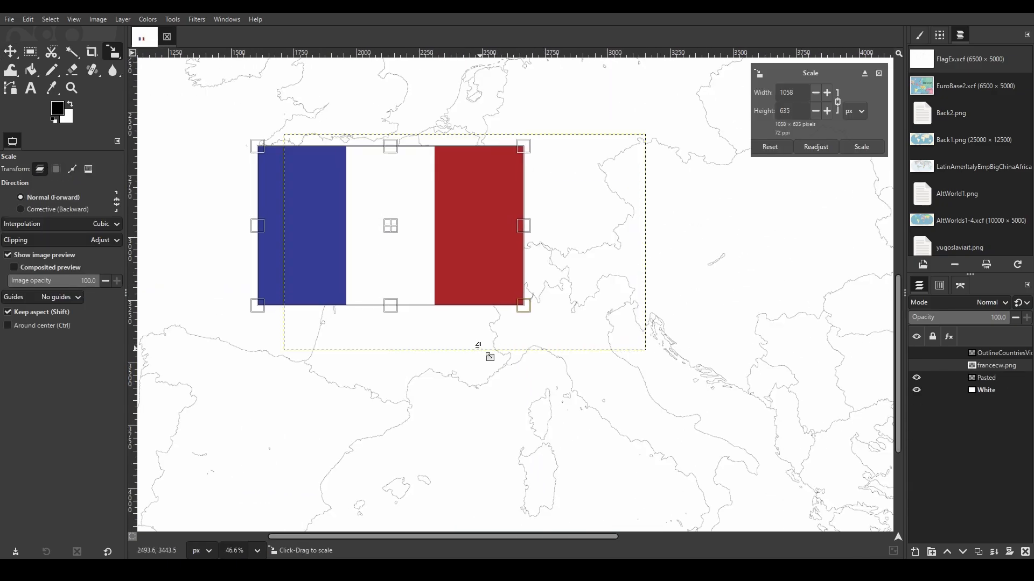
{"action": "left_click_drag", "start_coordinate": [405, 233], "coordinate": [408, 335]}
{"action": "scroll", "coordinate": [286, 246], "scroll_direction": "up", "scroll_amount": 2}
{"action": "left_click_drag", "start_coordinate": [260, 247], "coordinate": [257, 245]}
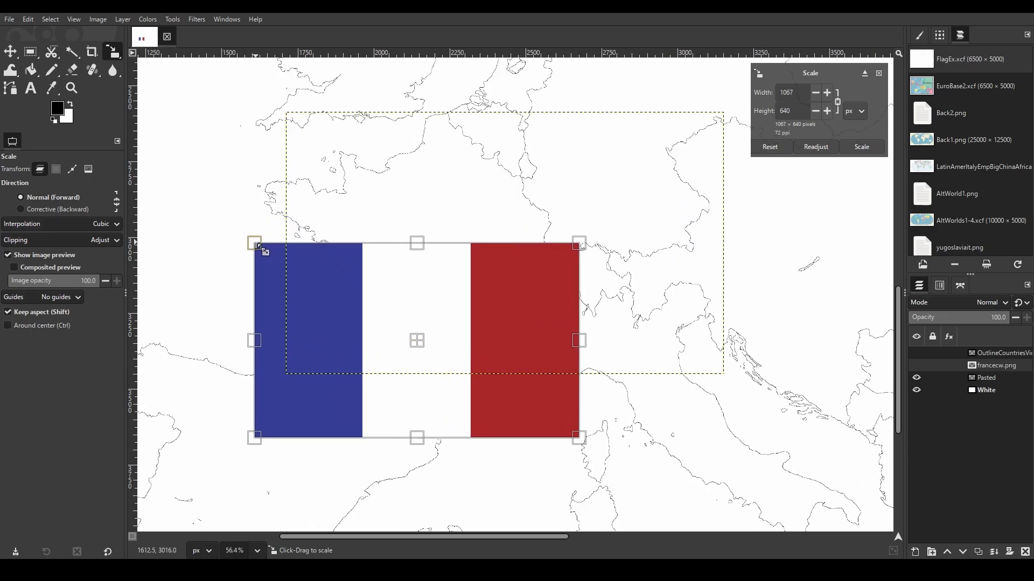
{"action": "scroll", "coordinate": [526, 246], "scroll_direction": "down", "scroll_amount": 1}
{"action": "left_click", "coordinate": [860, 147]}
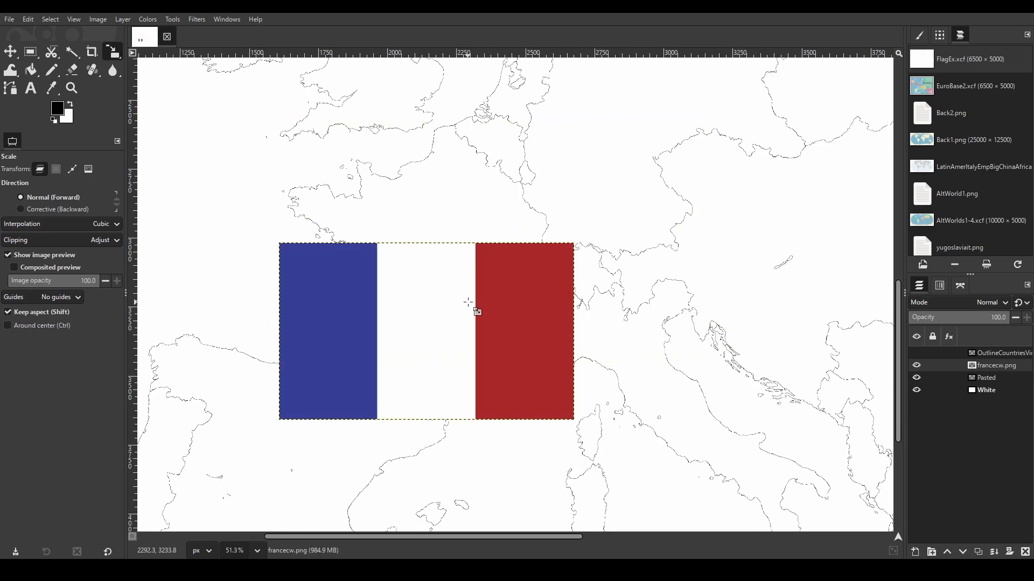
Step: Paste a copy of the flag and align it directly above the original, overlapping the blurred edges so the stripes run continuously
{"action": "key", "text": "ctrl+v"}
{"action": "left_click_drag", "start_coordinate": [441, 307], "coordinate": [457, 164]}
{"action": "key", "text": "m"}
{"action": "scroll", "coordinate": [461, 226], "scroll_direction": "up", "scroll_amount": 5}
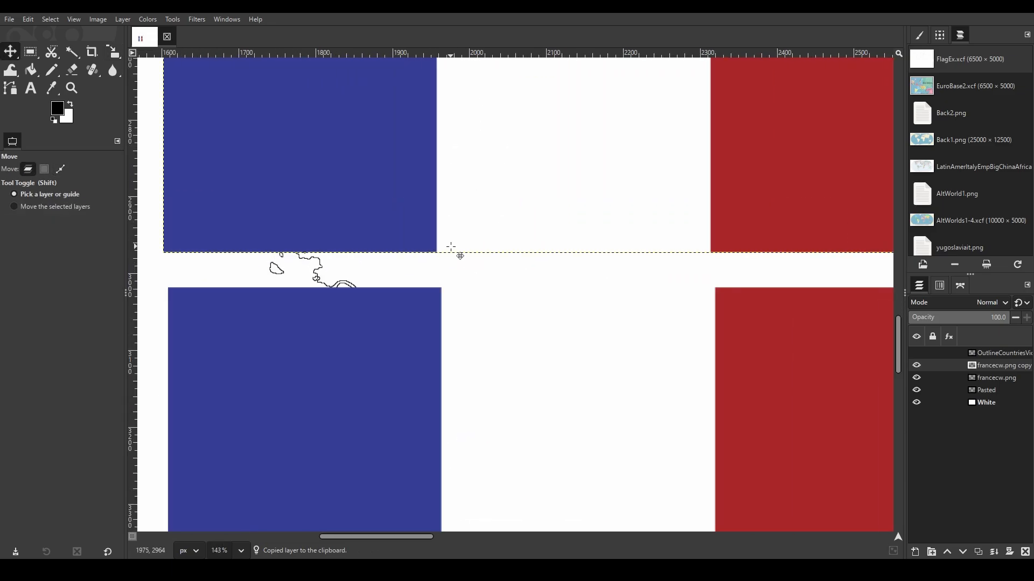
{"action": "left_click_drag", "start_coordinate": [463, 232], "coordinate": [465, 303]}
{"action": "scroll", "coordinate": [388, 317], "scroll_direction": "up", "scroll_amount": 5}
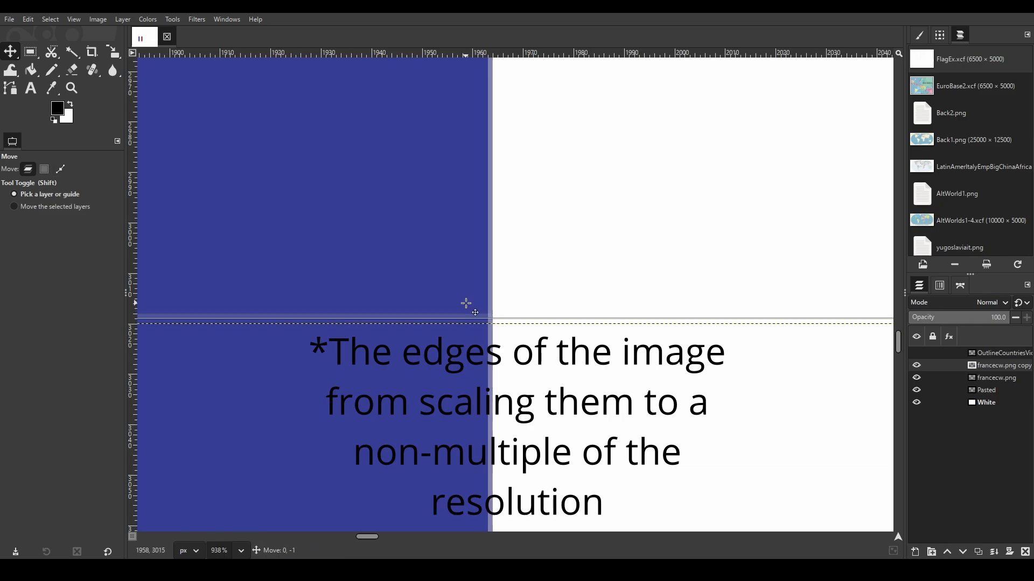
{"action": "scroll", "coordinate": [350, 242], "scroll_direction": "down", "scroll_amount": 3}
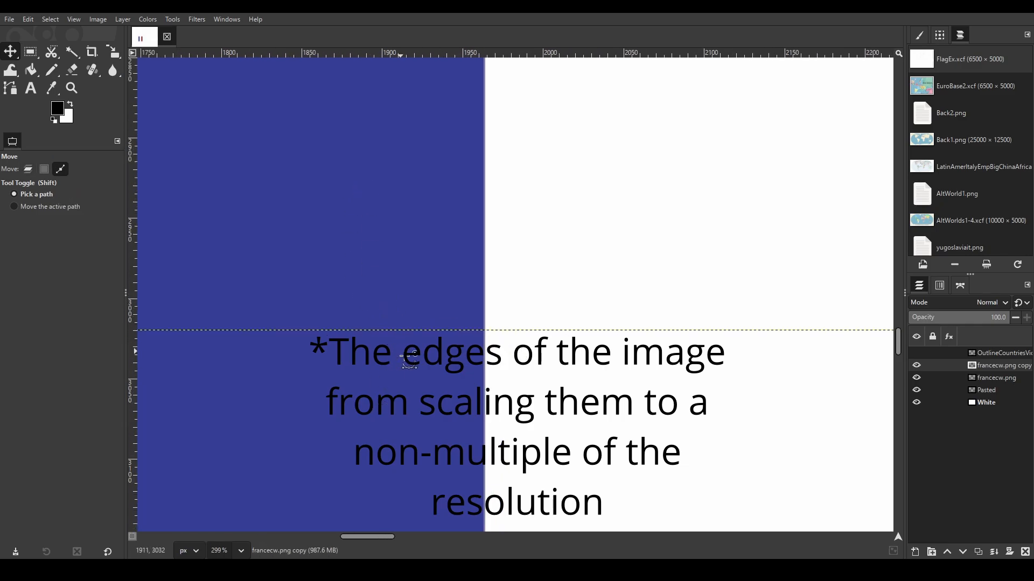
{"action": "scroll", "coordinate": [409, 358], "scroll_direction": "down", "scroll_amount": 7}
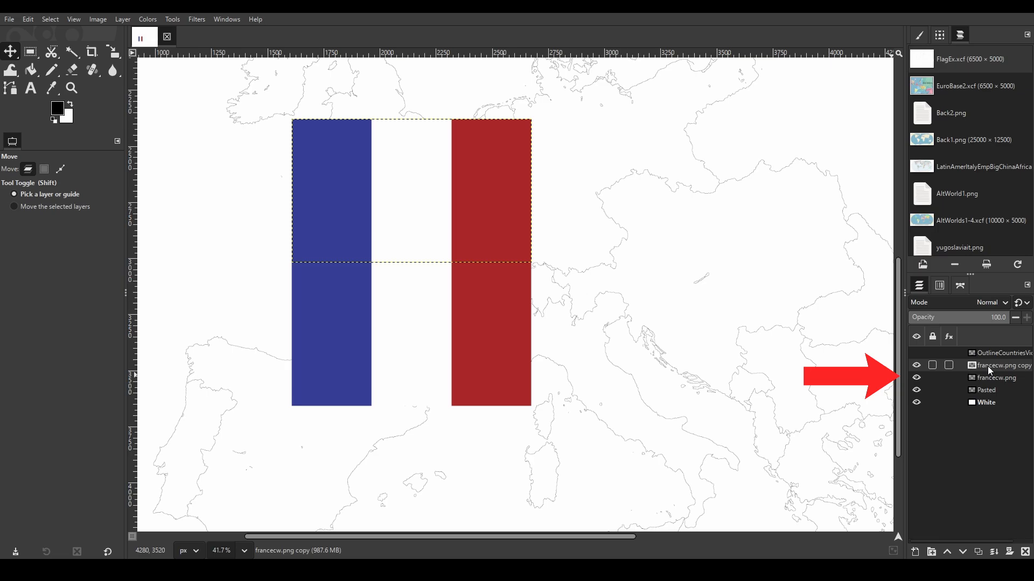
Step: Merge the francecw.png copy layer down into the francecw.png layer
{"action": "right_click", "coordinate": [988, 368]}
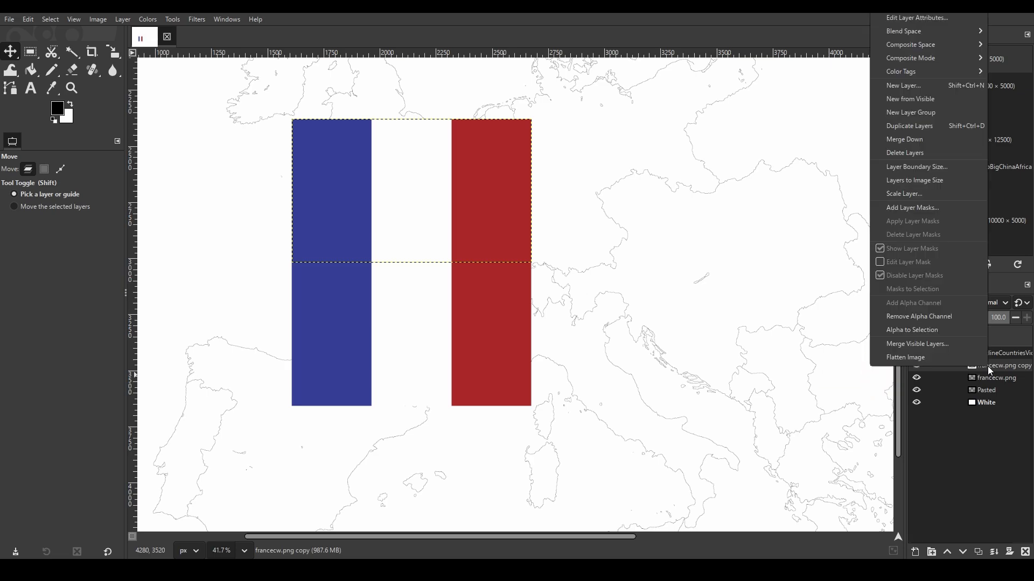
{"action": "key", "text": "w"}
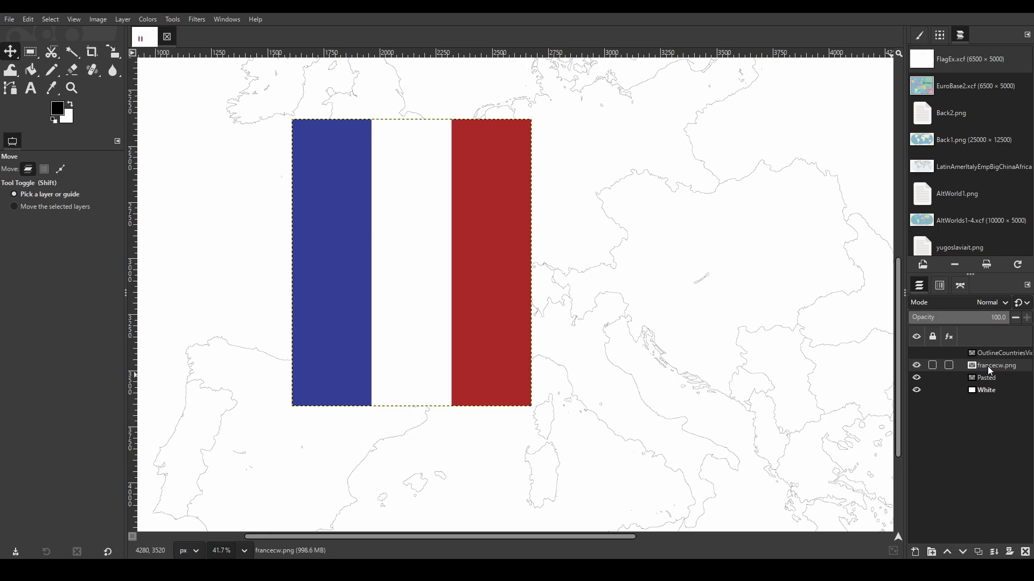
{"action": "scroll", "coordinate": [434, 317], "scroll_direction": "up", "scroll_amount": 1}
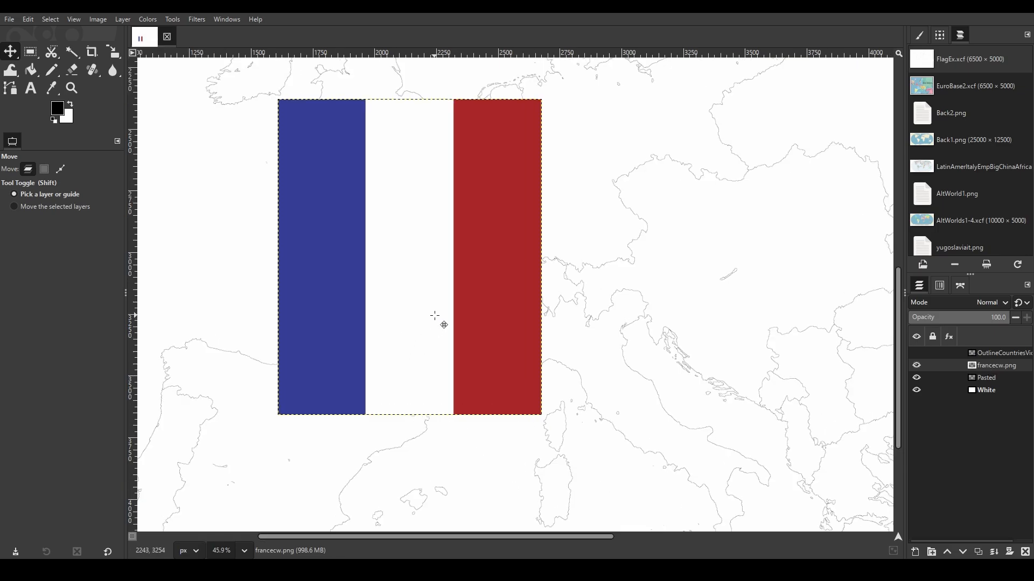
Step: Examine how the merged French flag covers mainland France and the area around Corsica
{"action": "scroll", "coordinate": [434, 314], "scroll_direction": "down", "scroll_amount": 4}
{"action": "scroll", "coordinate": [538, 418], "scroll_direction": "up", "scroll_amount": 6}
{"action": "scroll", "coordinate": [456, 365], "scroll_direction": "down", "scroll_amount": 8}
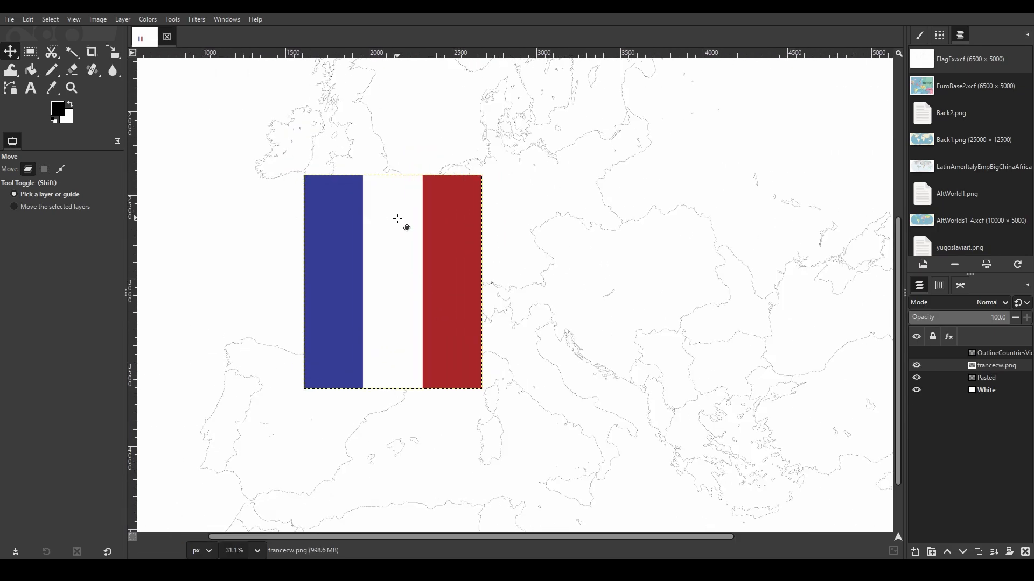
{"action": "scroll", "coordinate": [445, 364], "scroll_direction": "up", "scroll_amount": 5}
{"action": "scroll", "coordinate": [495, 401], "scroll_direction": "down", "scroll_amount": 5}
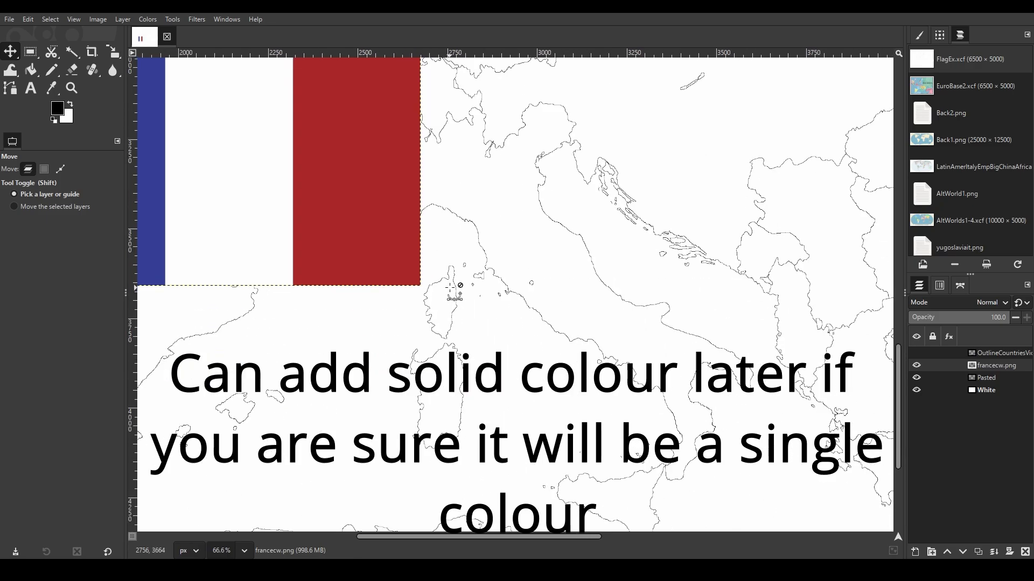
{"action": "scroll", "coordinate": [448, 312], "scroll_direction": "up", "scroll_amount": 5}
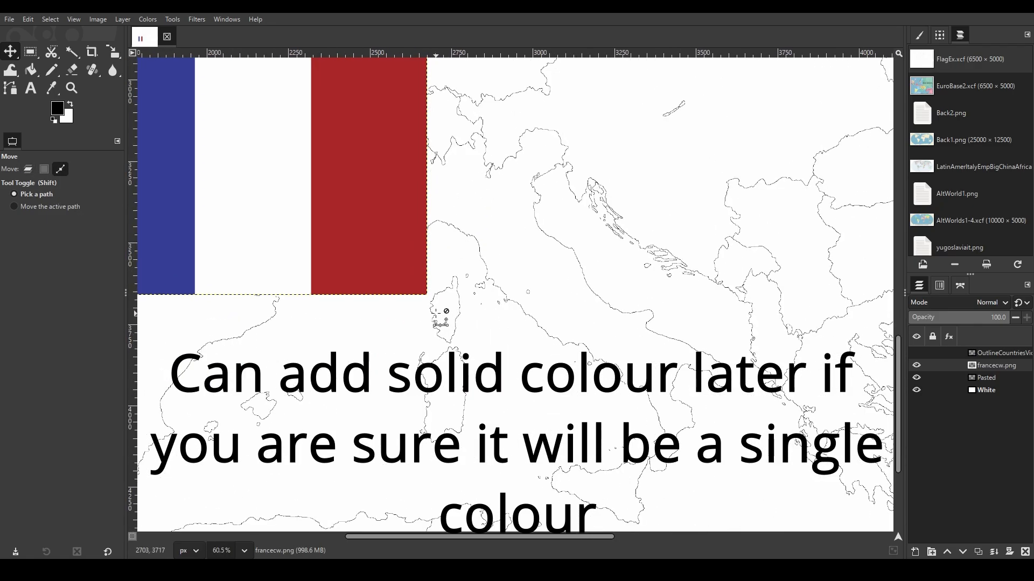
{"action": "scroll", "coordinate": [362, 280], "scroll_direction": "down", "scroll_amount": 5}
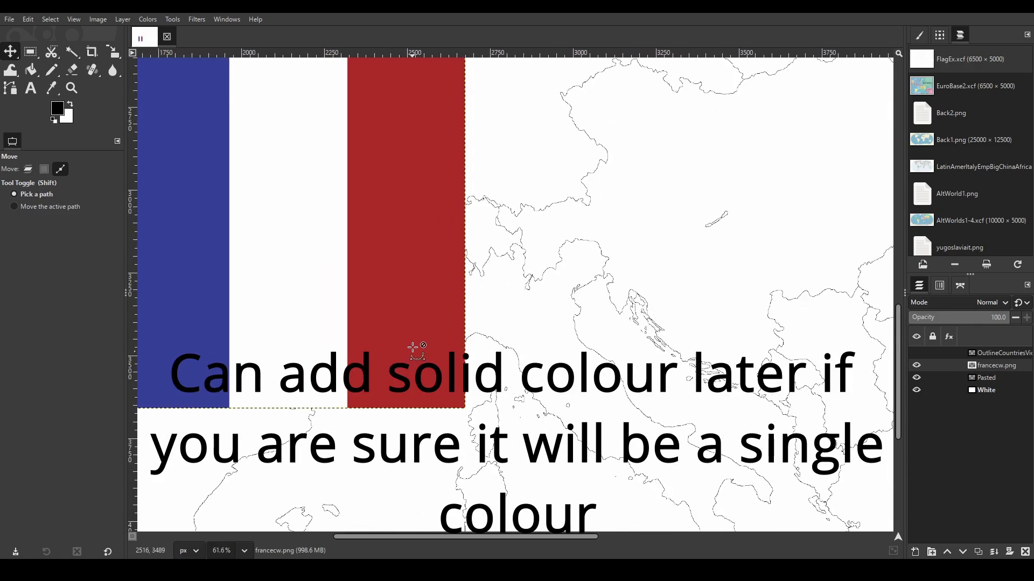
{"action": "left_click_drag", "start_coordinate": [486, 413], "coordinate": [431, 348]}
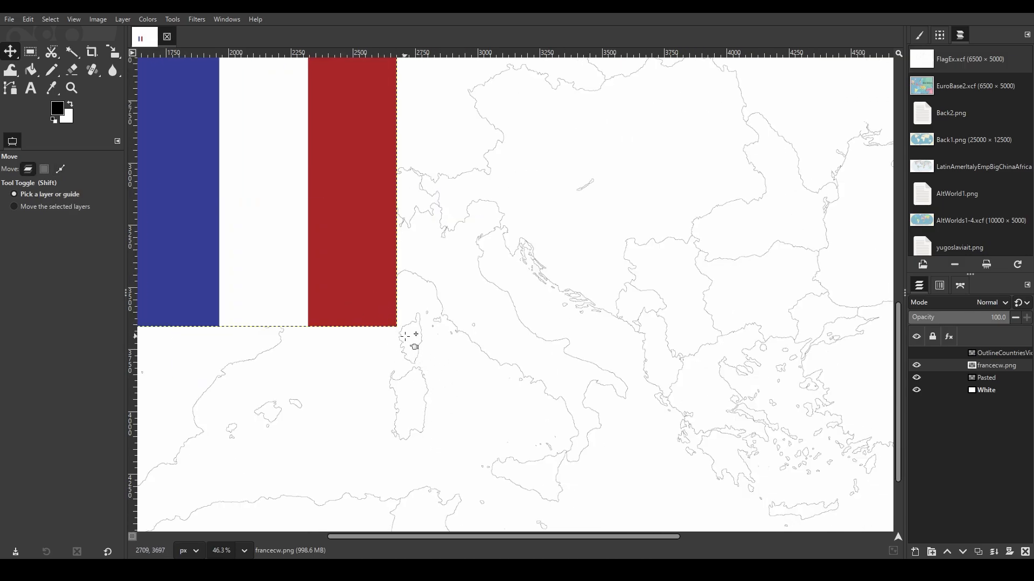
{"action": "scroll", "coordinate": [415, 334], "scroll_direction": "up", "scroll_amount": 3}
{"action": "scroll", "coordinate": [412, 334], "scroll_direction": "down", "scroll_amount": 4}
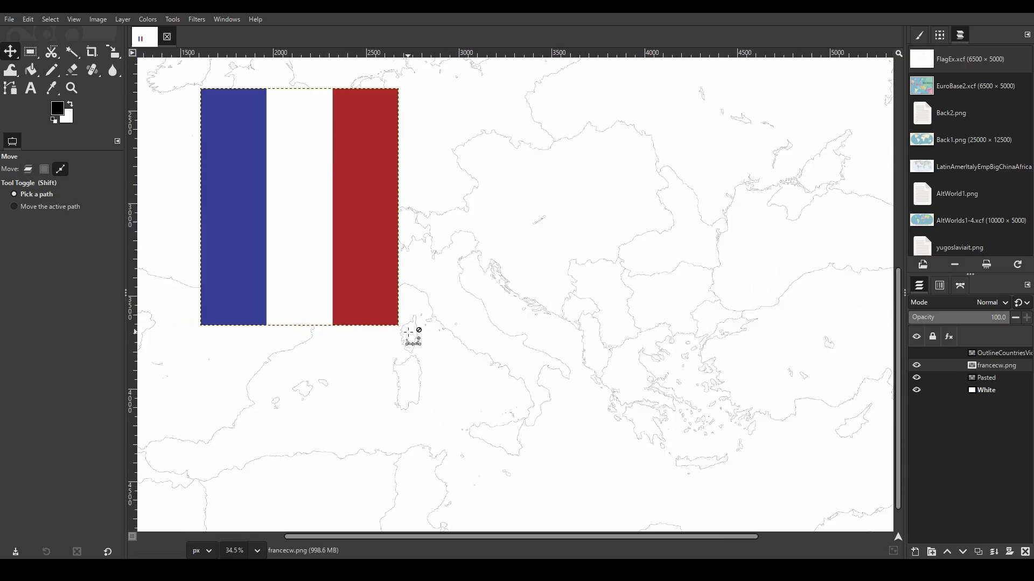
{"action": "left_click_drag", "start_coordinate": [430, 325], "coordinate": [432, 330]}
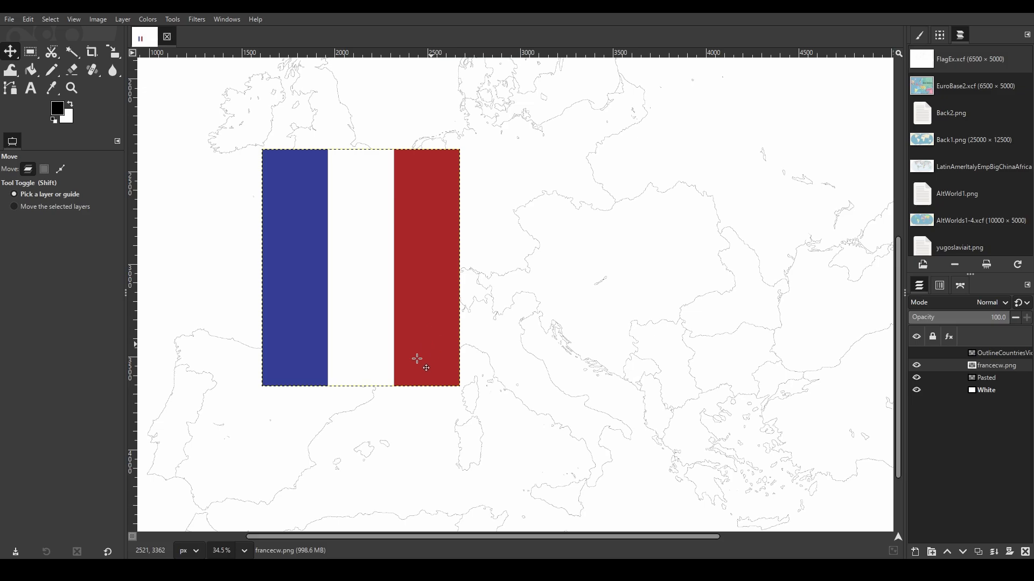
{"action": "left_click_drag", "start_coordinate": [312, 266], "coordinate": [376, 300]}
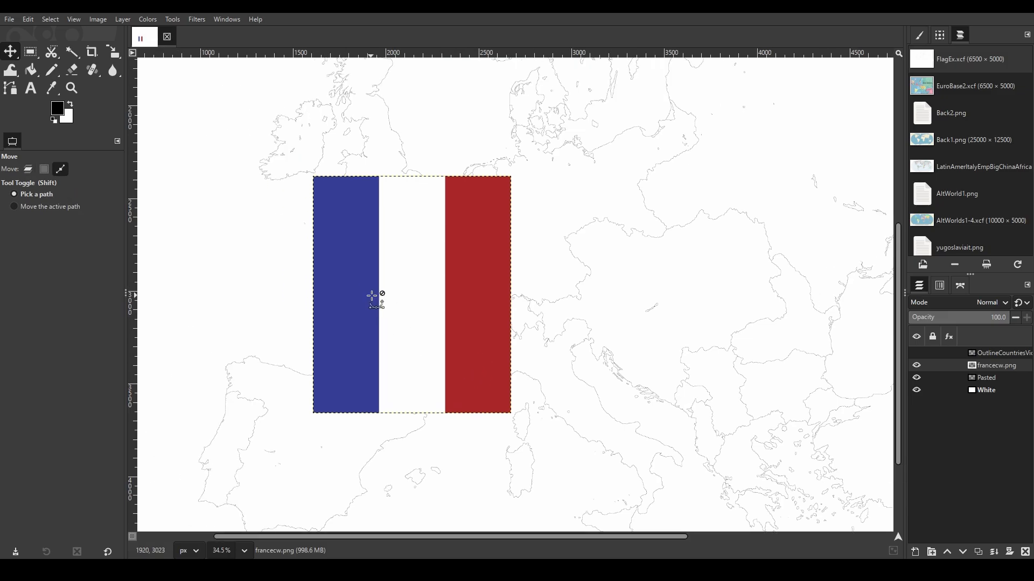
Step: Show the country outline layer and move the flag about 5 px down so it overlaps France's southern border
{"action": "left_click", "coordinate": [916, 354]}
{"action": "scroll", "coordinate": [439, 210], "scroll_direction": "up", "scroll_amount": 4}
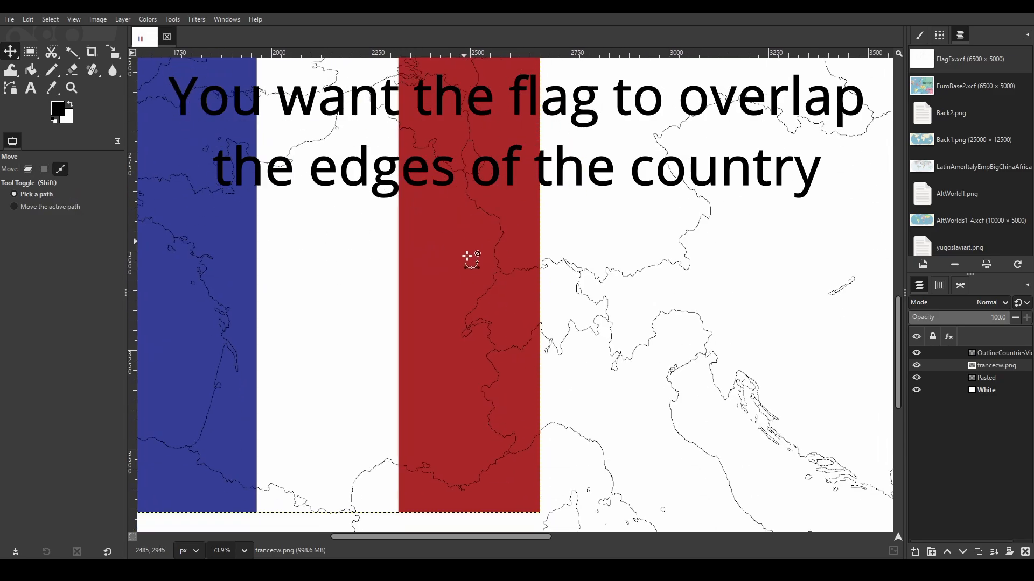
{"action": "scroll", "coordinate": [426, 308], "scroll_direction": "up", "scroll_amount": 1}
{"action": "scroll", "coordinate": [410, 462], "scroll_direction": "up", "scroll_amount": 2}
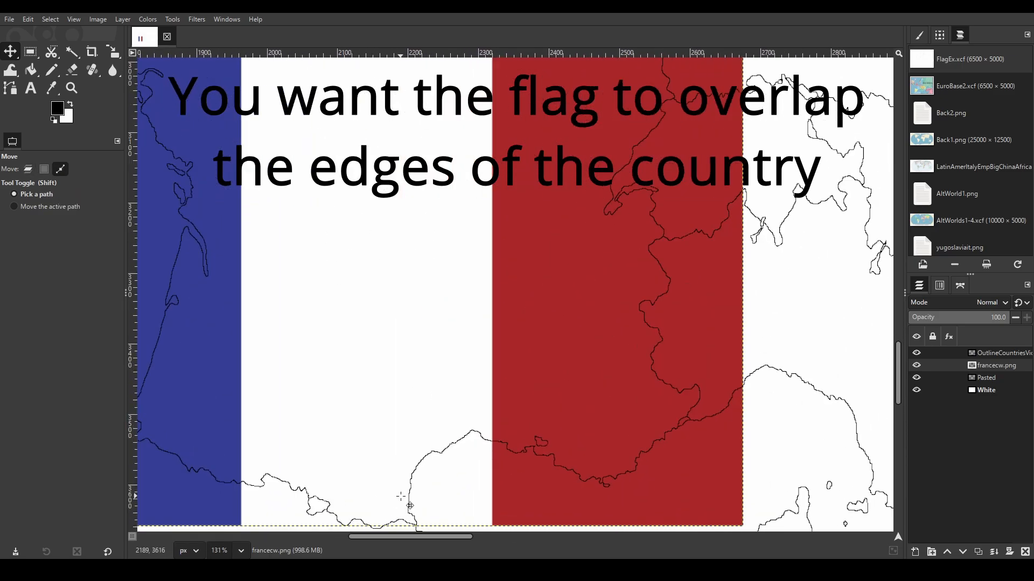
{"action": "scroll", "coordinate": [400, 496], "scroll_direction": "up", "scroll_amount": 3}
{"action": "left_click_drag", "start_coordinate": [377, 327], "coordinate": [375, 329]}
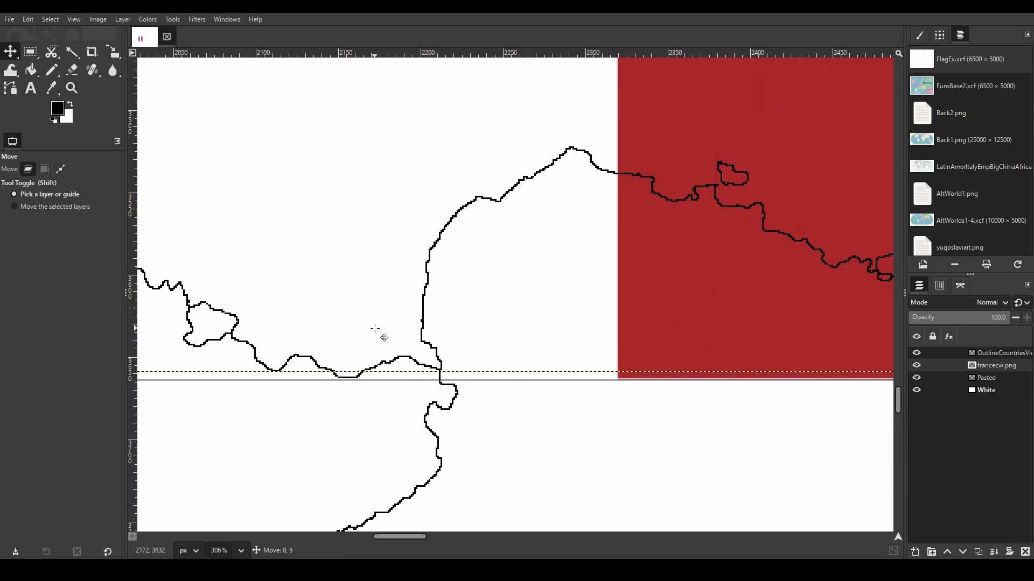
{"action": "scroll", "coordinate": [376, 329], "scroll_direction": "down", "scroll_amount": 5}
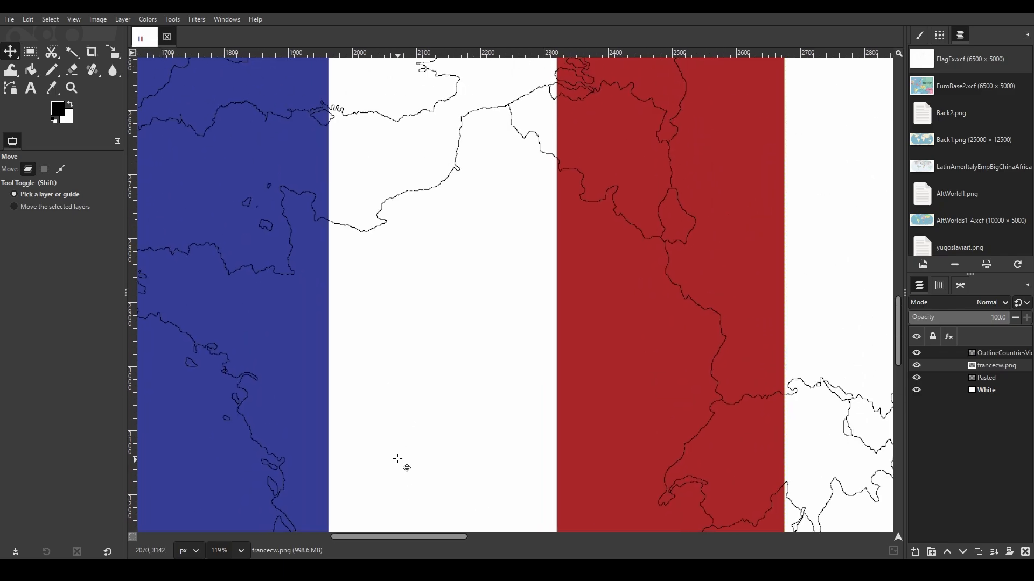
Step: Hide the country outline and francecw.png layers, and make the Pasted layer active
{"action": "scroll", "coordinate": [402, 369], "scroll_direction": "down", "scroll_amount": 4}
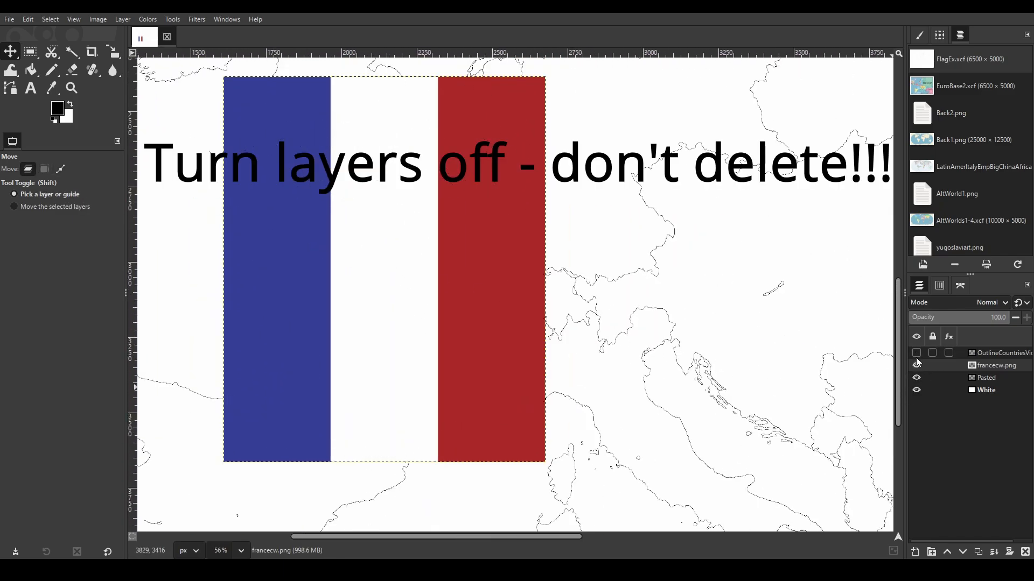
{"action": "left_click", "coordinate": [917, 365]}
{"action": "left_click", "coordinate": [991, 378]}
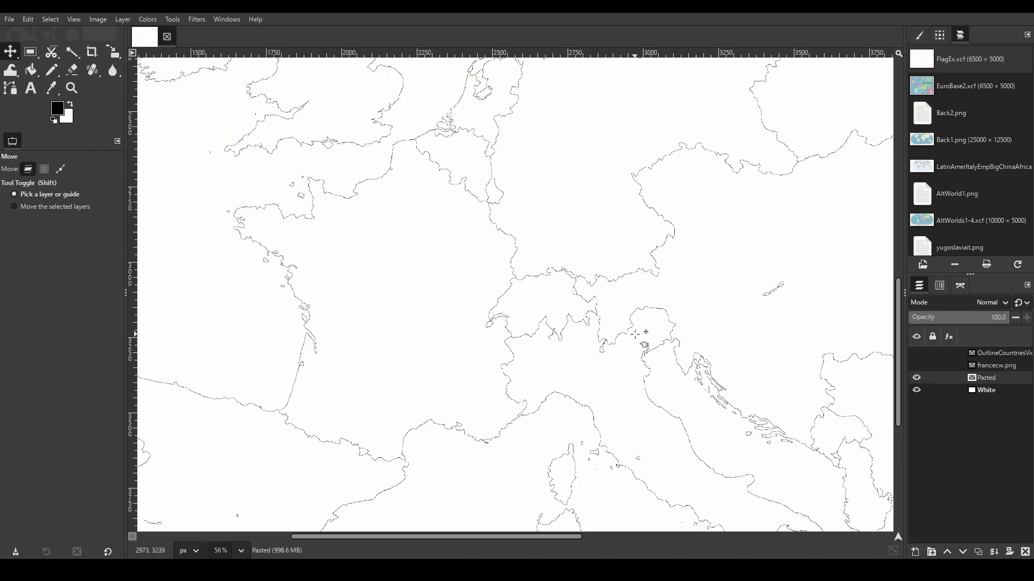
Step: Select mainland France on the Pasted layer with Fuzzy Select
{"action": "key", "text": "u"}
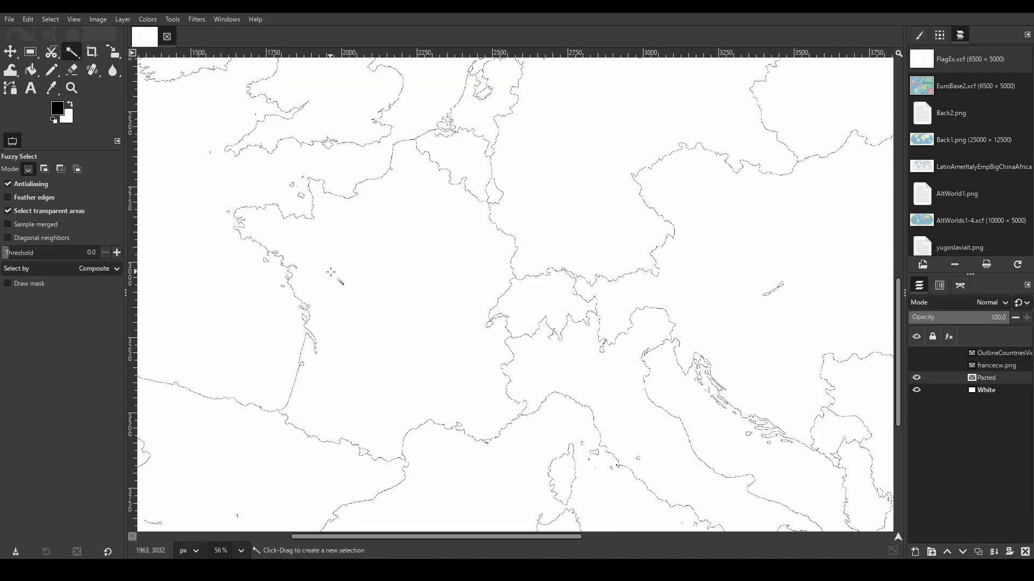
{"action": "scroll", "coordinate": [422, 286], "scroll_direction": "down", "scroll_amount": 1}
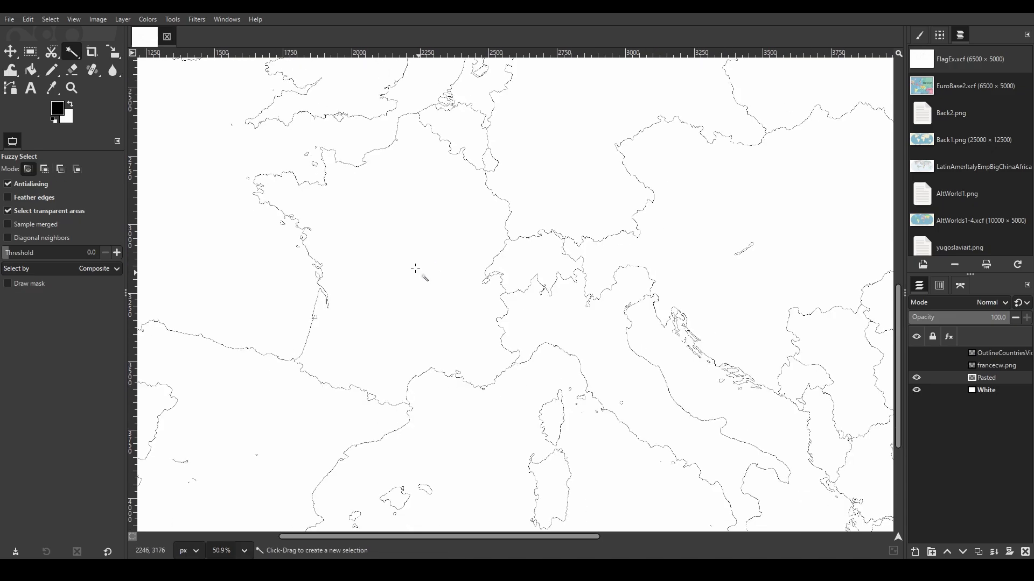
{"action": "left_click", "coordinate": [402, 245]}
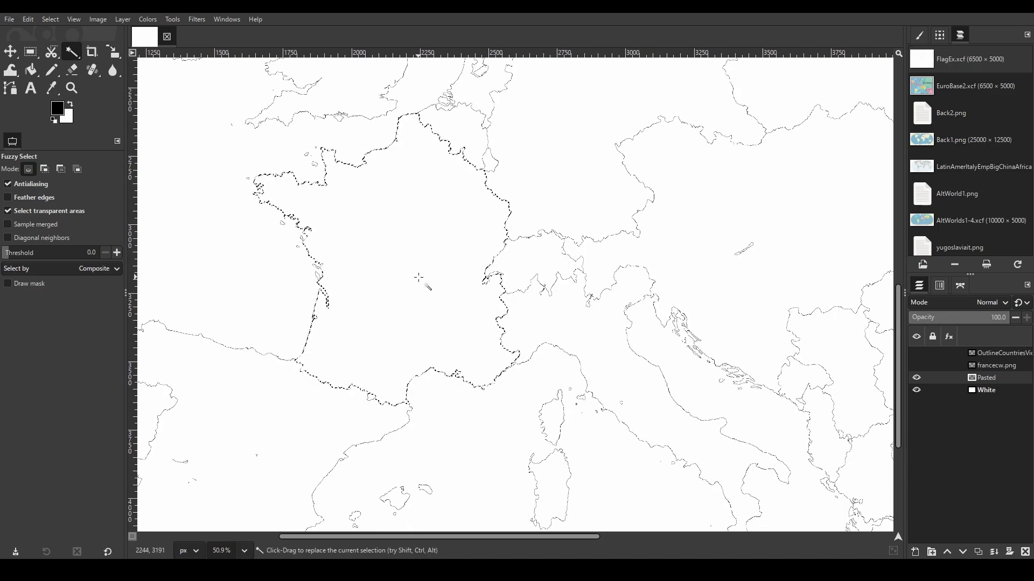
Step: Add the tiny enclosed area on France's Mediterranean coast to the selection
{"action": "scroll", "coordinate": [468, 269], "scroll_direction": "down", "scroll_amount": 4}
{"action": "scroll", "coordinate": [461, 357], "scroll_direction": "up", "scroll_amount": 8}
{"action": "scroll", "coordinate": [461, 356], "scroll_direction": "up", "scroll_amount": 10}
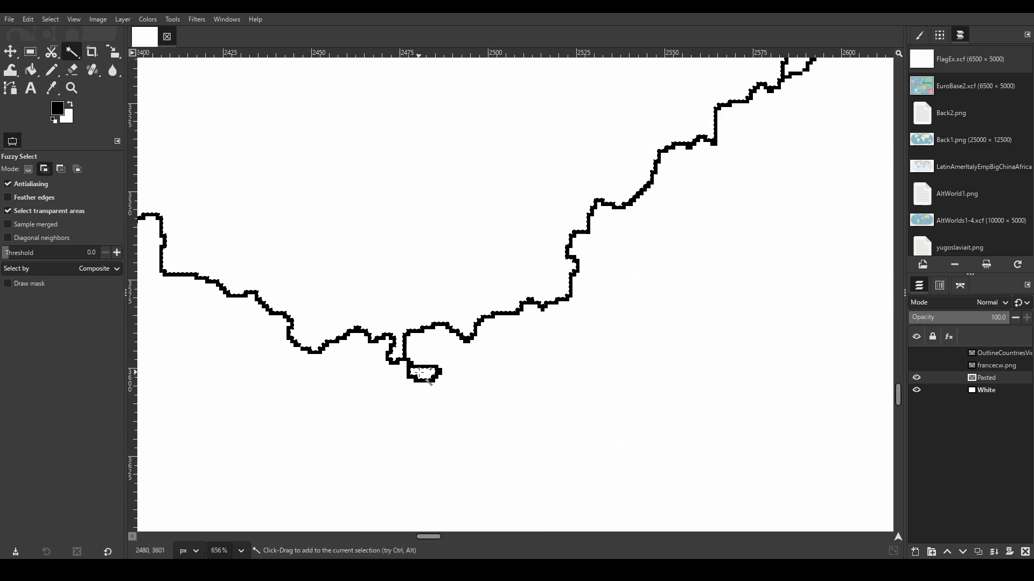
{"action": "scroll", "coordinate": [422, 279], "scroll_direction": "down", "scroll_amount": 1}
{"action": "scroll", "coordinate": [413, 342], "scroll_direction": "up", "scroll_amount": 5}
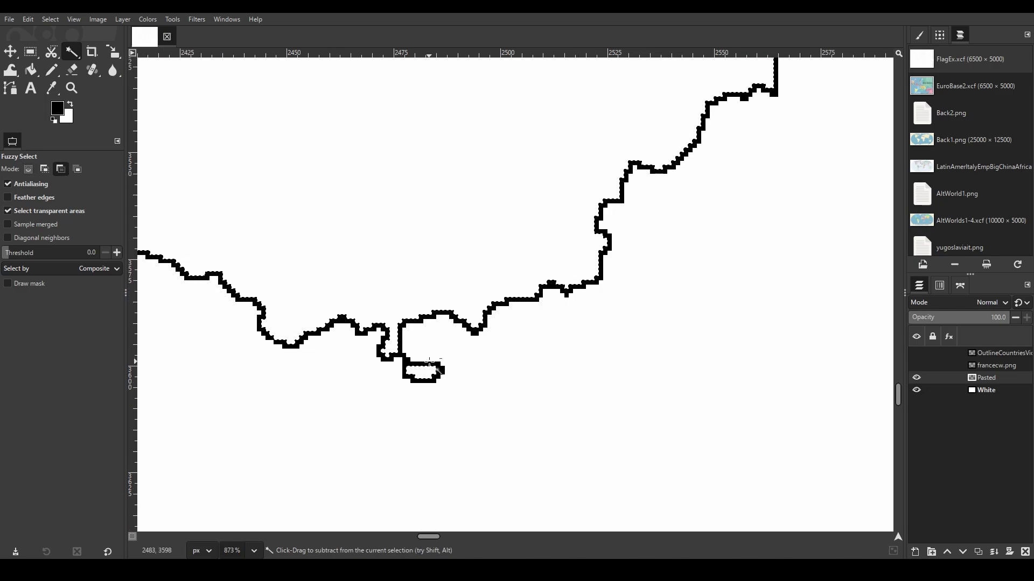
{"action": "key", "text": "ctrl"}
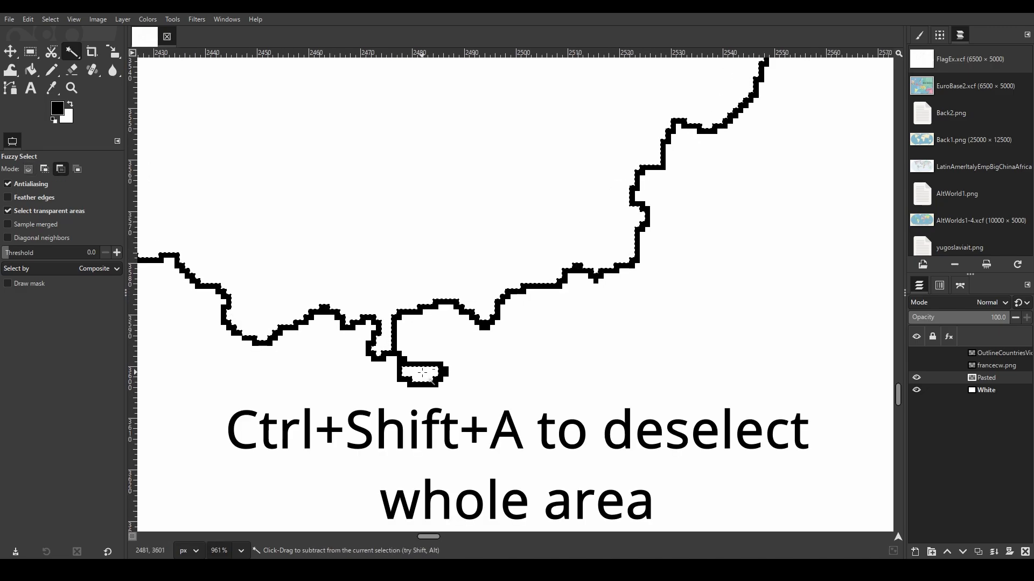
{"action": "scroll", "coordinate": [419, 375], "scroll_direction": "down", "scroll_amount": 15}
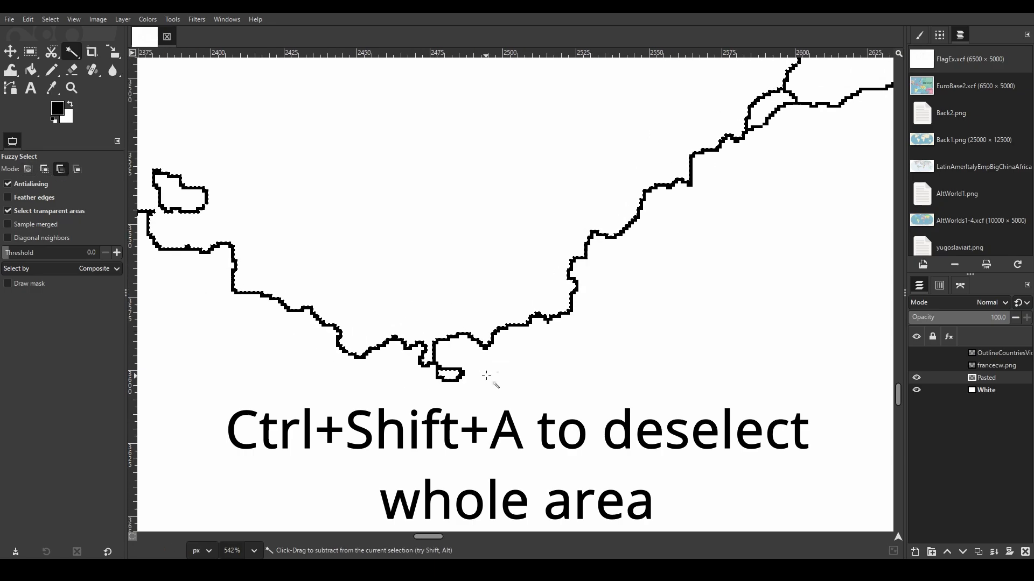
Step: Add the small French islands off the Atlantic coast to the selection, checking the islands off Normandy
{"action": "scroll", "coordinate": [321, 218], "scroll_direction": "up", "scroll_amount": 8}
{"action": "scroll", "coordinate": [394, 264], "scroll_direction": "up", "scroll_amount": 12}
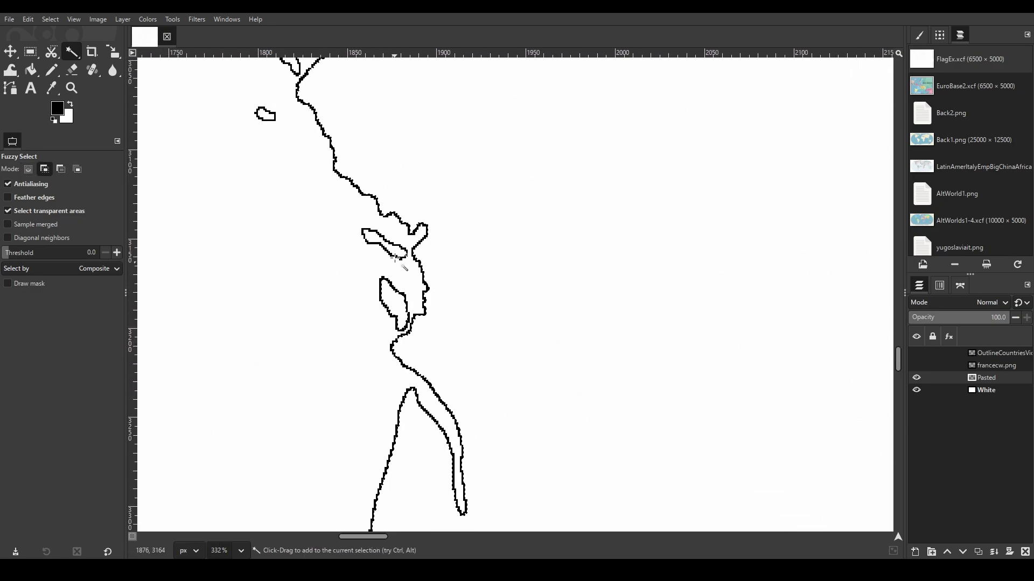
{"action": "scroll", "coordinate": [358, 195], "scroll_direction": "down", "scroll_amount": 15}
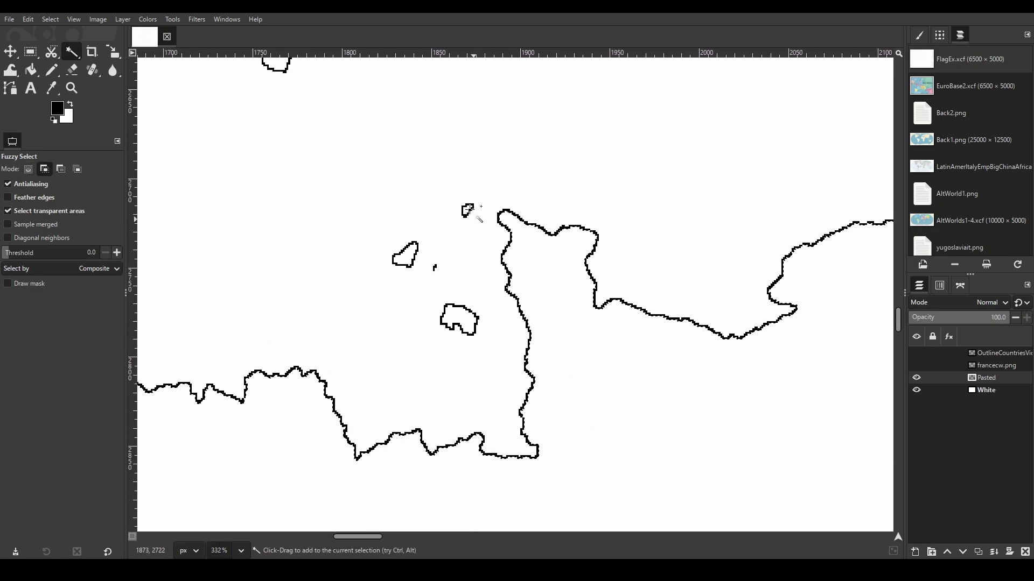
{"action": "scroll", "coordinate": [533, 450], "scroll_direction": "up", "scroll_amount": 8}
{"action": "scroll", "coordinate": [478, 334], "scroll_direction": "down", "scroll_amount": 9}
{"action": "scroll", "coordinate": [422, 311], "scroll_direction": "up", "scroll_amount": 6}
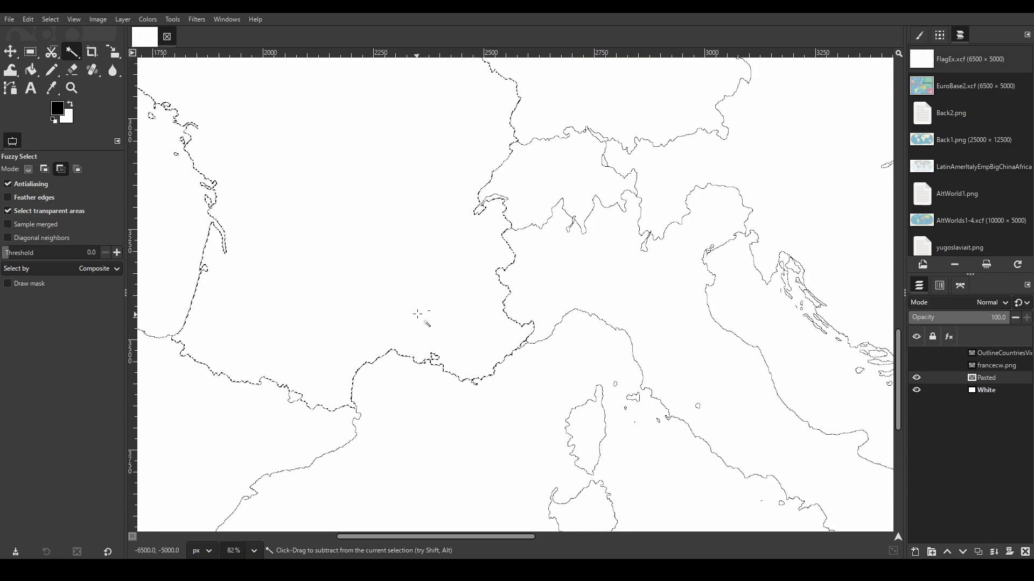
Step: Examine the selection around all of France's borders and near Corsica for missed areas
{"action": "scroll", "coordinate": [416, 323], "scroll_direction": "down", "scroll_amount": 3}
{"action": "scroll", "coordinate": [369, 279], "scroll_direction": "down", "scroll_amount": 6}
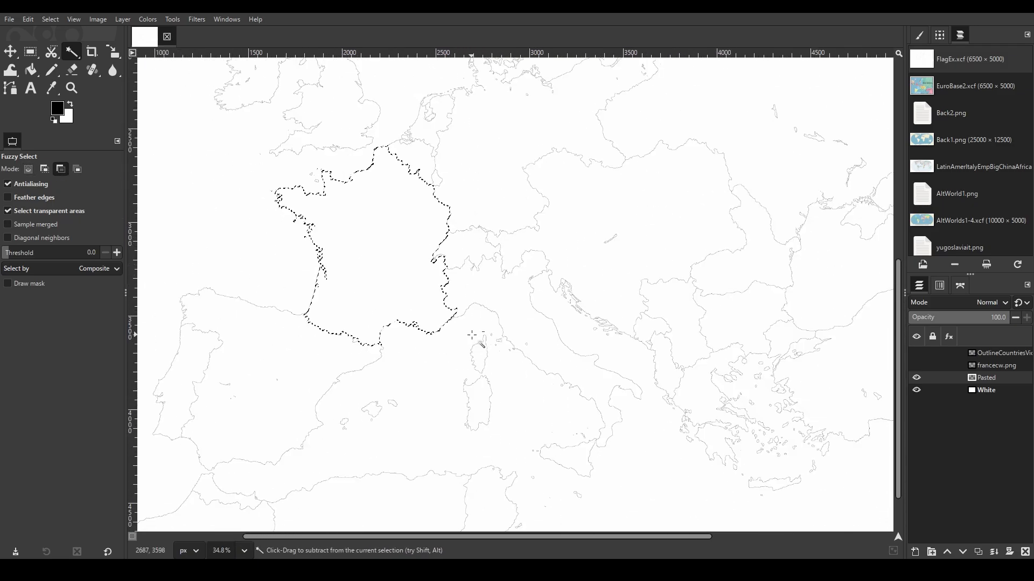
{"action": "scroll", "coordinate": [429, 299], "scroll_direction": "up", "scroll_amount": 4}
{"action": "scroll", "coordinate": [430, 300], "scroll_direction": "down", "scroll_amount": 2}
{"action": "scroll", "coordinate": [485, 328], "scroll_direction": "down", "scroll_amount": 3}
{"action": "scroll", "coordinate": [538, 355], "scroll_direction": "up", "scroll_amount": 10}
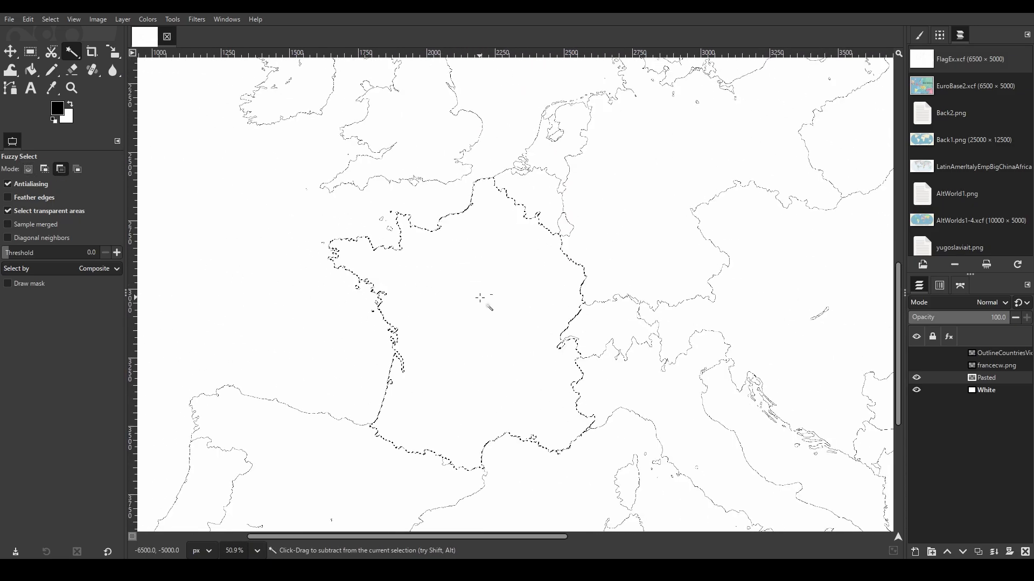
{"action": "scroll", "coordinate": [453, 237], "scroll_direction": "down", "scroll_amount": 7}
{"action": "scroll", "coordinate": [453, 237], "scroll_direction": "down", "scroll_amount": 1}
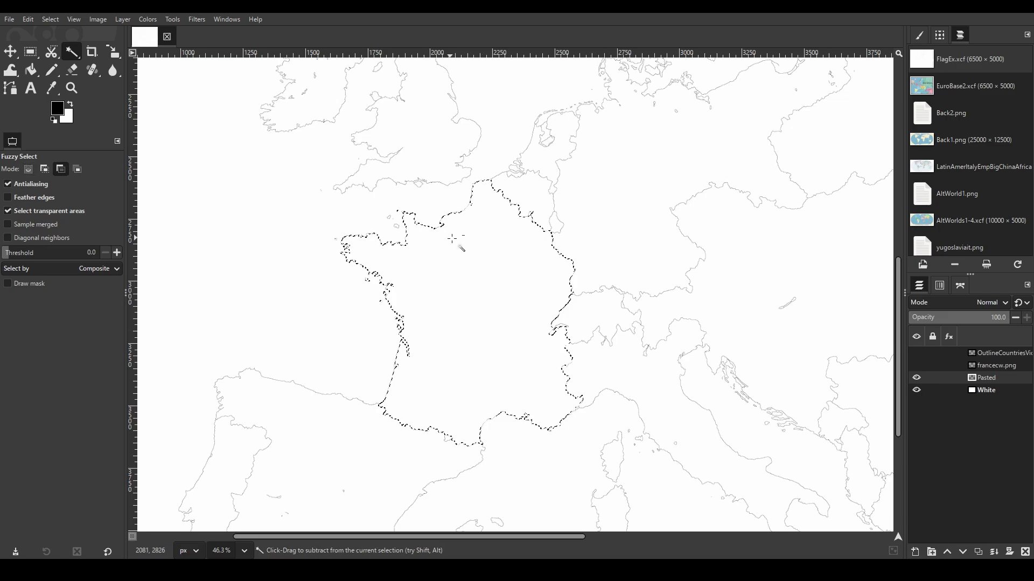
{"action": "scroll", "coordinate": [505, 243], "scroll_direction": "up", "scroll_amount": 3}
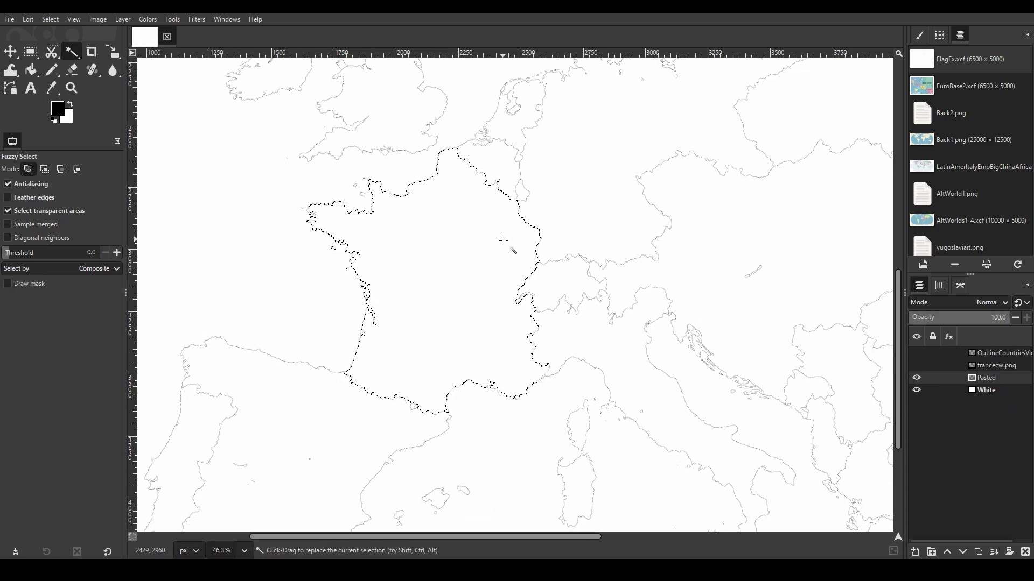
Step: Copy the France-shaped selection from the White layer
{"action": "left_click", "coordinate": [991, 390]}
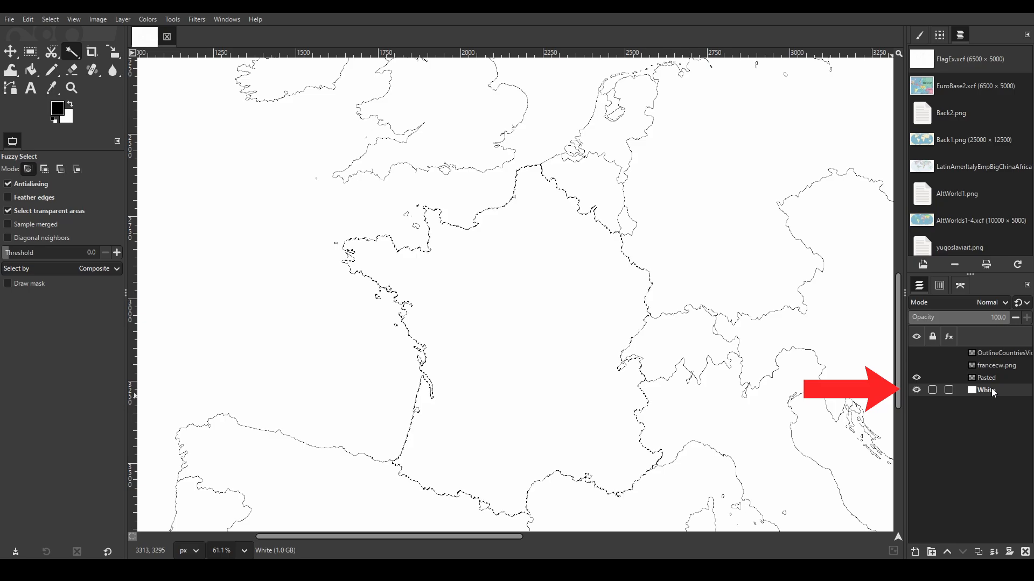
{"action": "key", "text": "ctrl+c"}
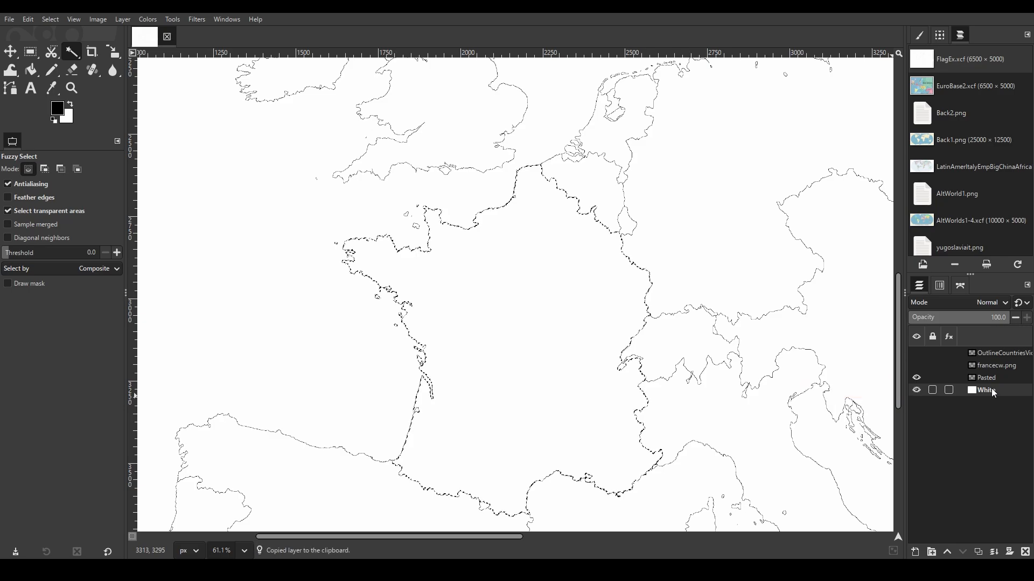
{"action": "scroll", "coordinate": [530, 358], "scroll_direction": "down", "scroll_amount": 1}
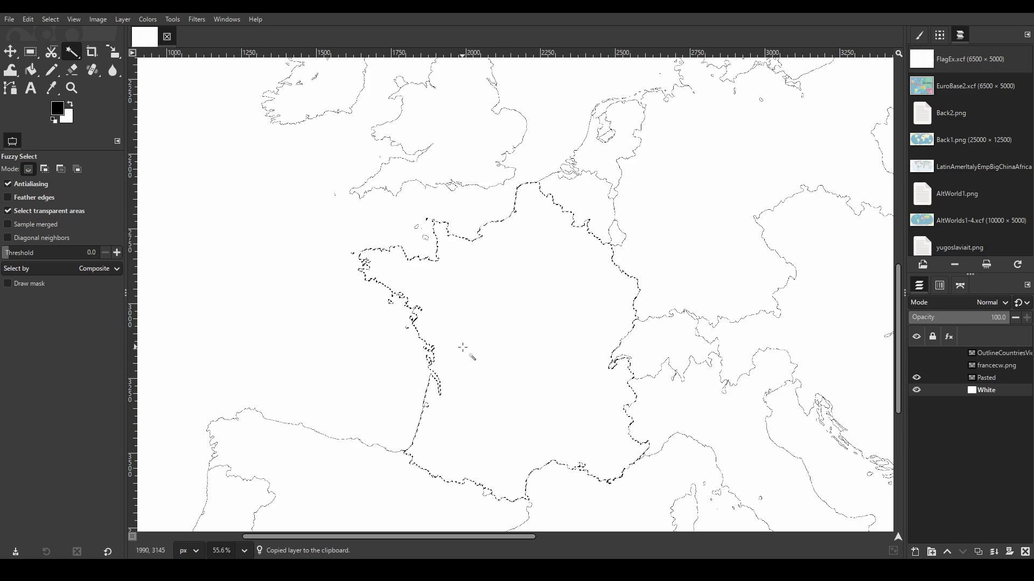
{"action": "scroll", "coordinate": [463, 348], "scroll_direction": "up", "scroll_amount": 1}
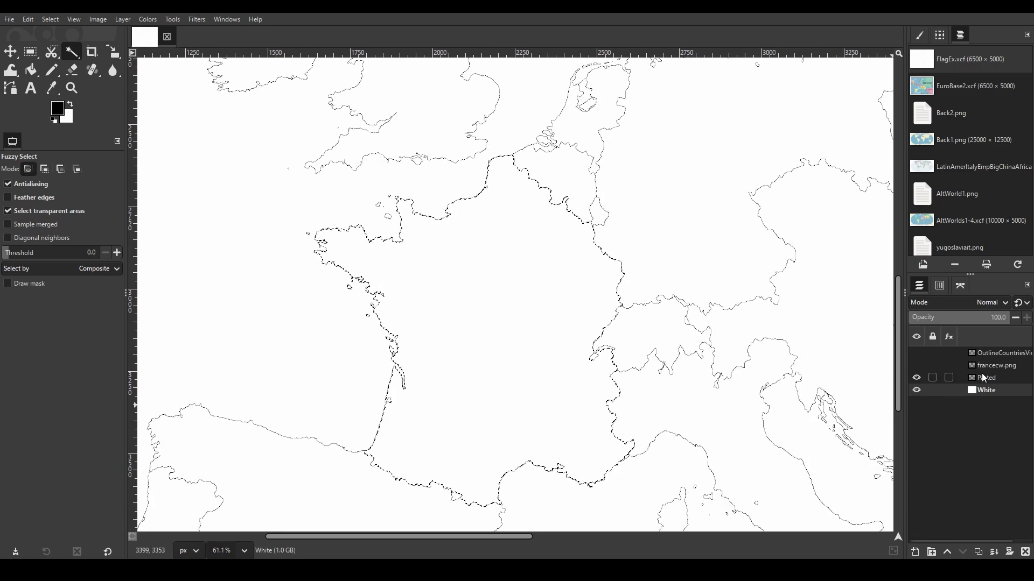
Step: Show the francecw.png flag layer and add a layer mask to it initialized to Black (full transparency)
{"action": "left_click", "coordinate": [916, 365]}
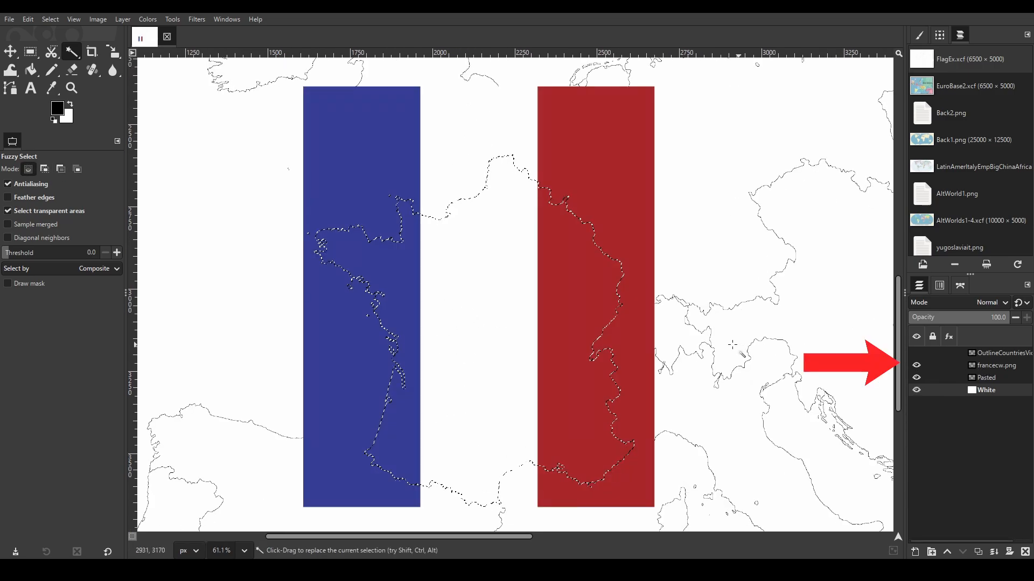
{"action": "scroll", "coordinate": [598, 307], "scroll_direction": "down", "scroll_amount": 1}
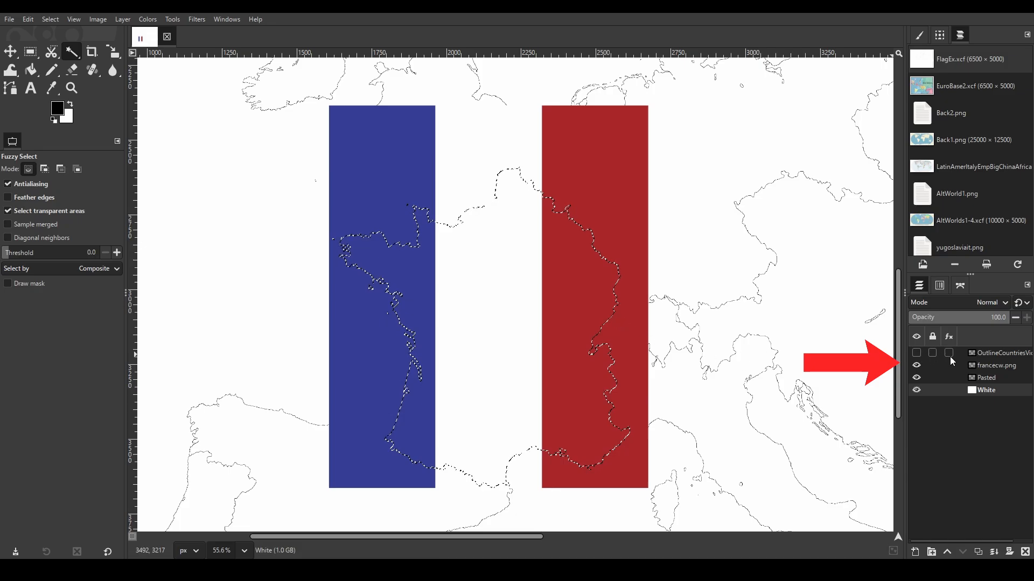
{"action": "left_click", "coordinate": [980, 365]}
{"action": "right_click", "coordinate": [981, 365]}
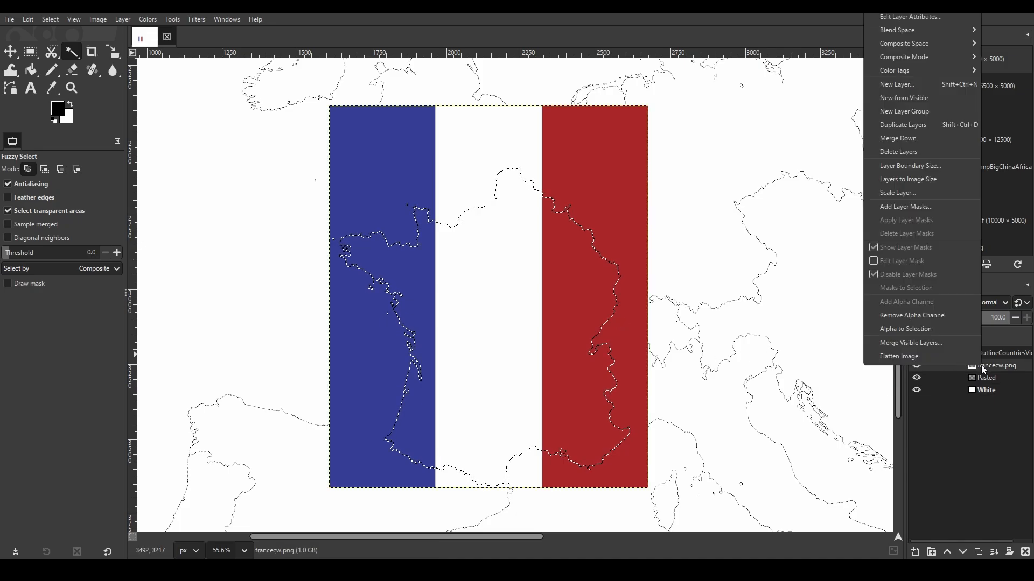
{"action": "left_click", "coordinate": [907, 208]}
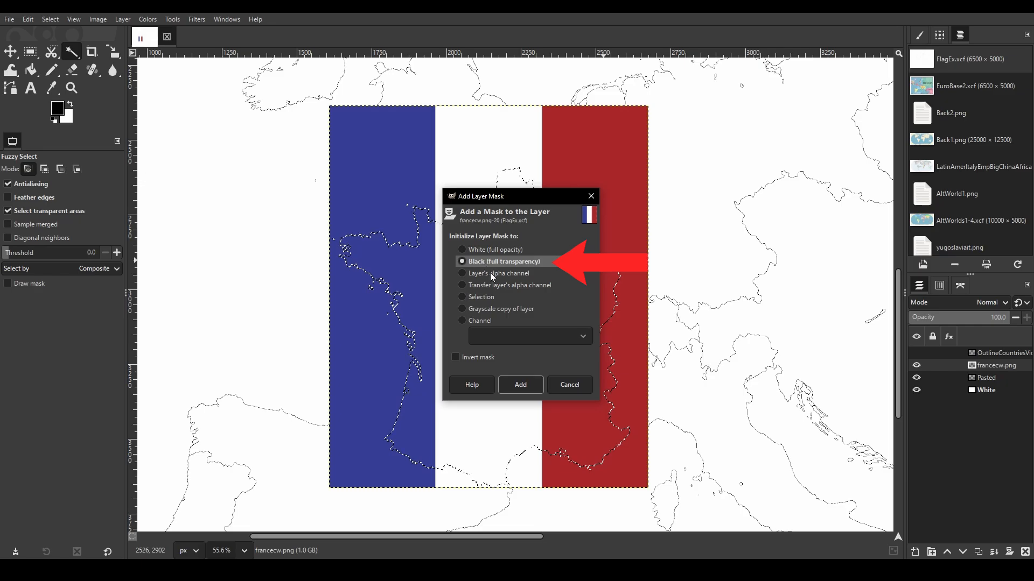
{"action": "left_click", "coordinate": [520, 385]}
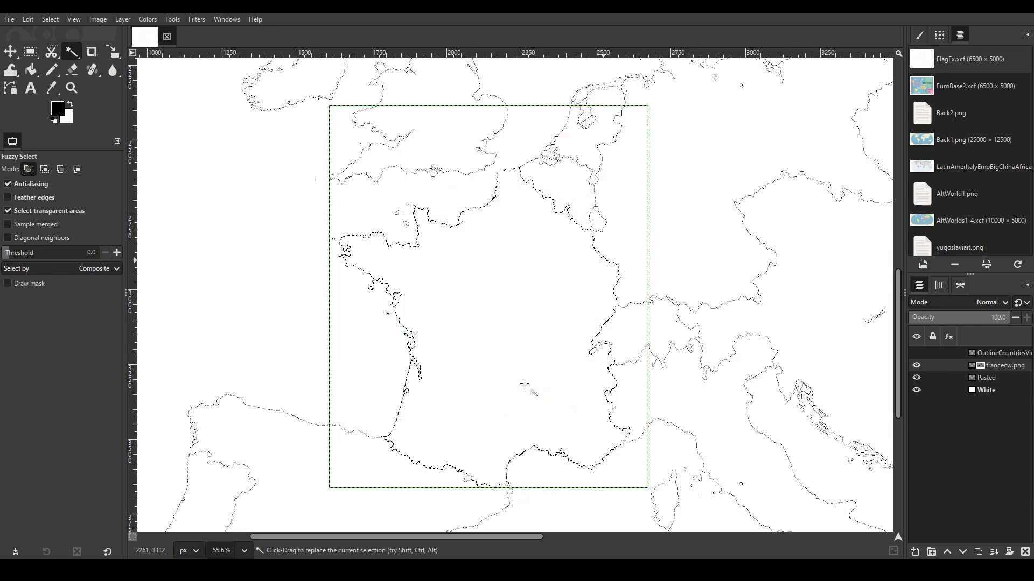
Step: Paste the copied France shape into the layer mask of francecw.png
{"action": "scroll", "coordinate": [504, 466], "scroll_direction": "up", "scroll_amount": 3}
{"action": "scroll", "coordinate": [505, 467], "scroll_direction": "up", "scroll_amount": 7}
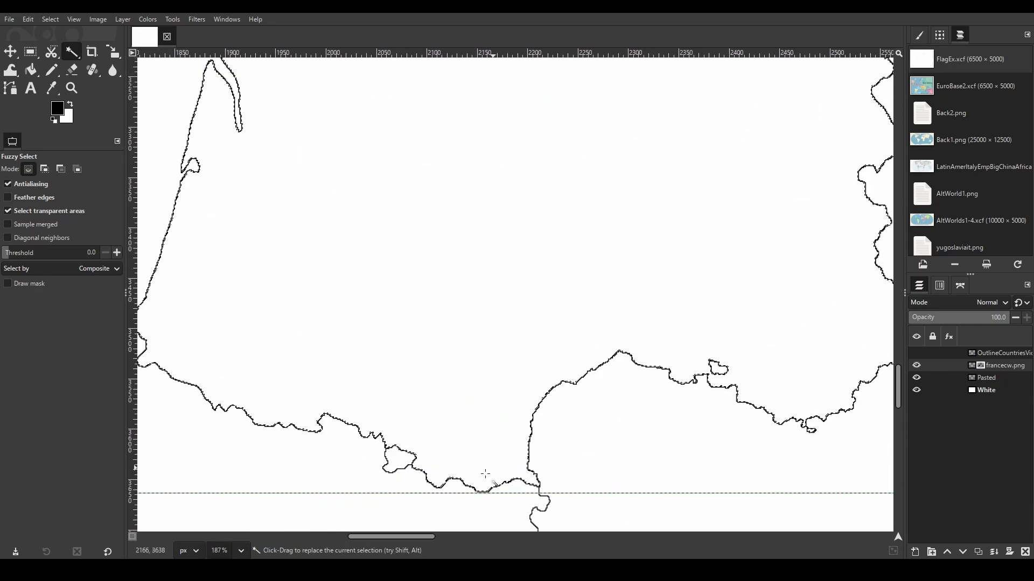
{"action": "scroll", "coordinate": [511, 415], "scroll_direction": "down", "scroll_amount": 10}
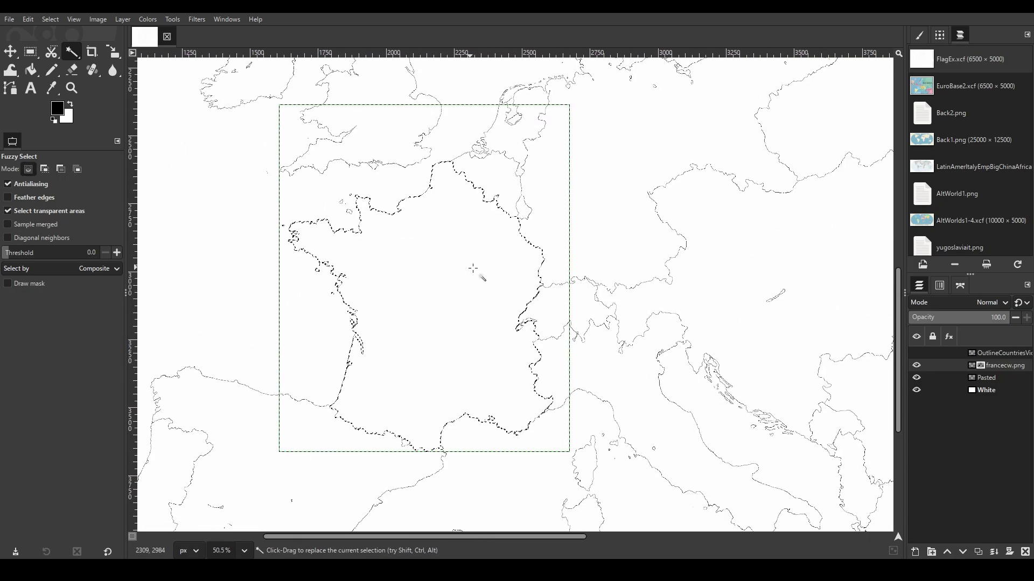
{"action": "scroll", "coordinate": [485, 287], "scroll_direction": "down", "scroll_amount": 1}
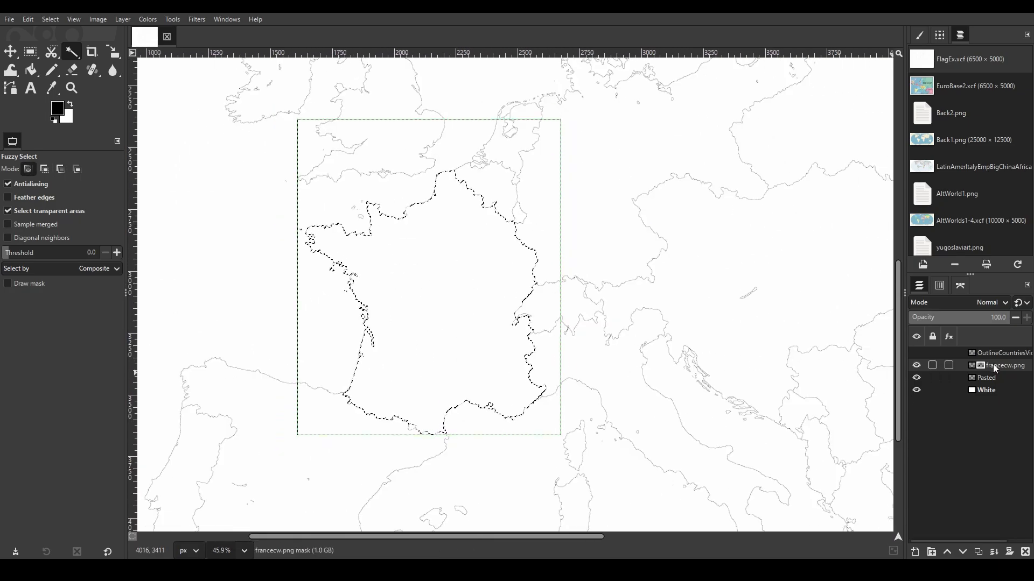
{"action": "key", "text": "ctrl+v"}
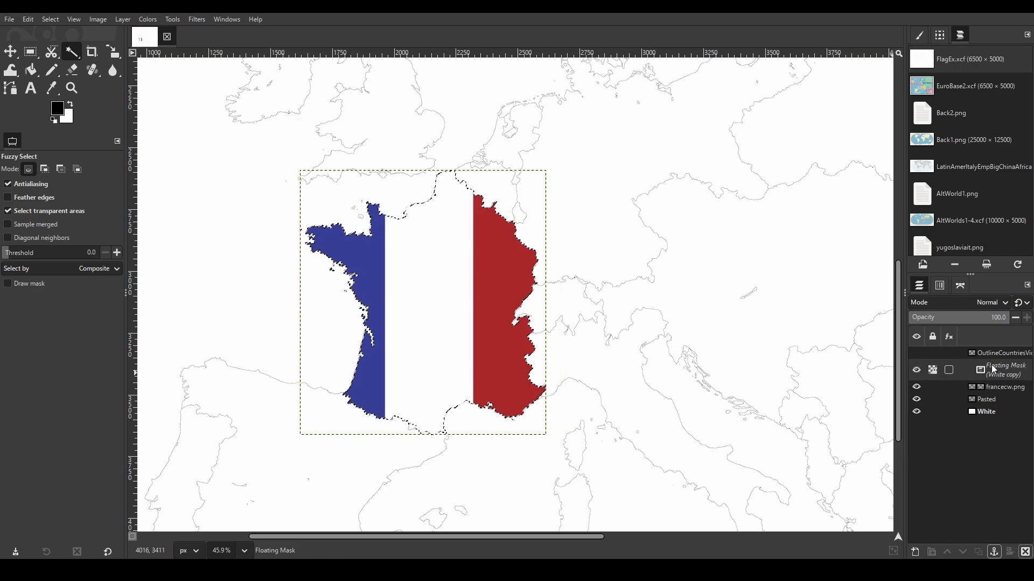
Step: Check the masked flag along France's northern border and anchor the floating mask to the francecw.png layer mask
{"action": "scroll", "coordinate": [475, 167], "scroll_direction": "up", "scroll_amount": 3}
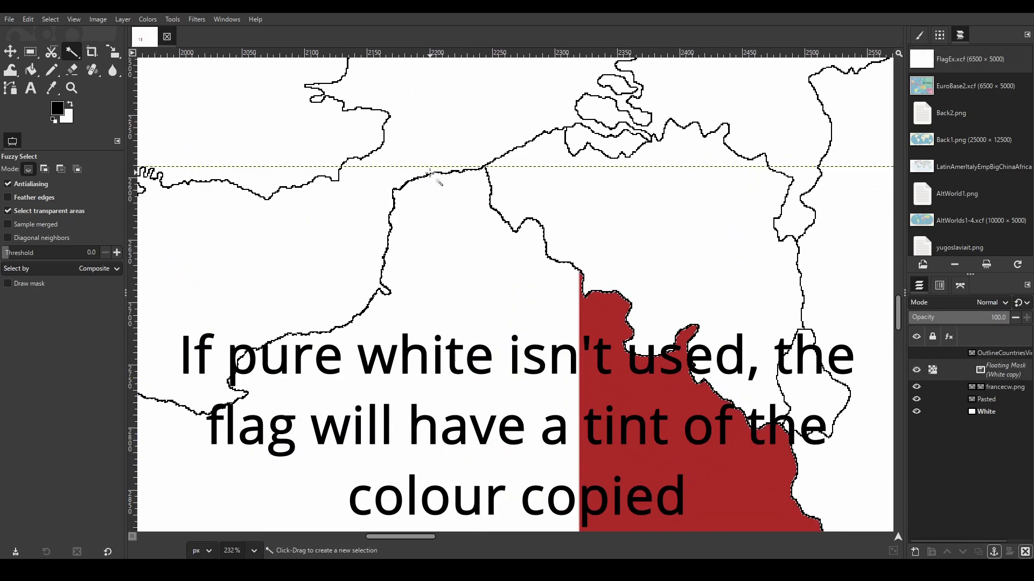
{"action": "scroll", "coordinate": [429, 183], "scroll_direction": "down", "scroll_amount": 3}
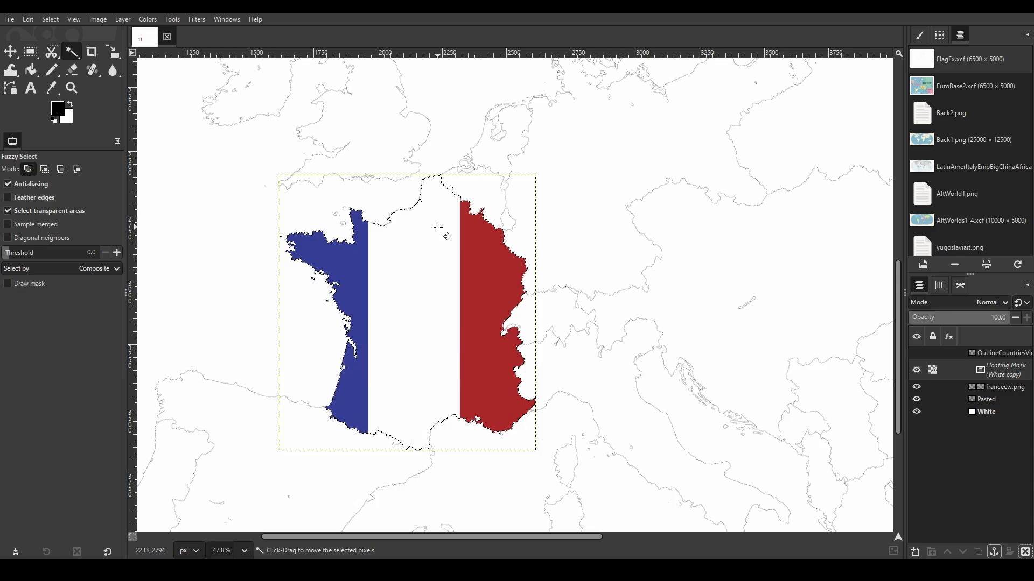
{"action": "scroll", "coordinate": [434, 230], "scroll_direction": "up", "scroll_amount": 1}
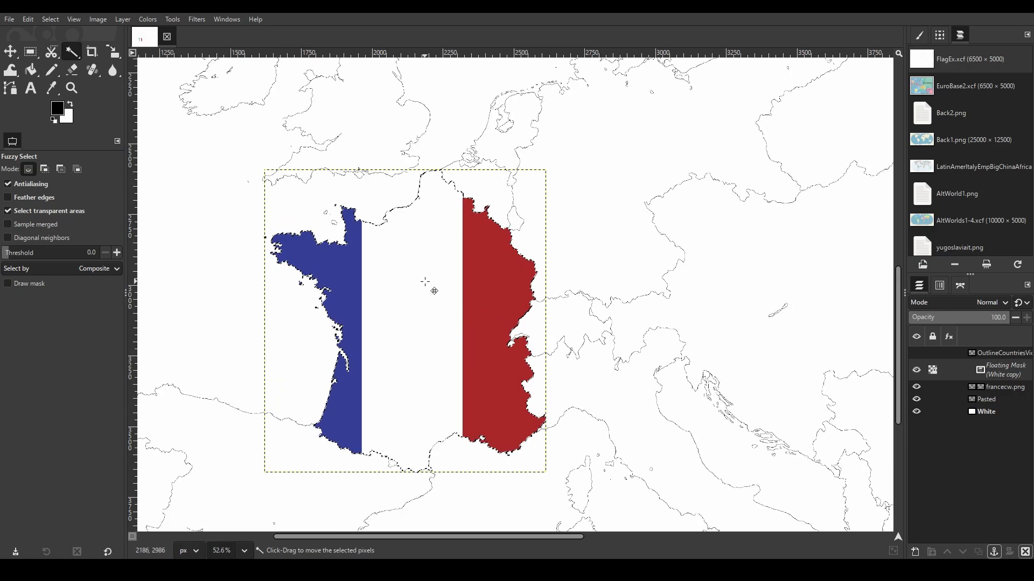
{"action": "scroll", "coordinate": [425, 284], "scroll_direction": "up", "scroll_amount": 6}
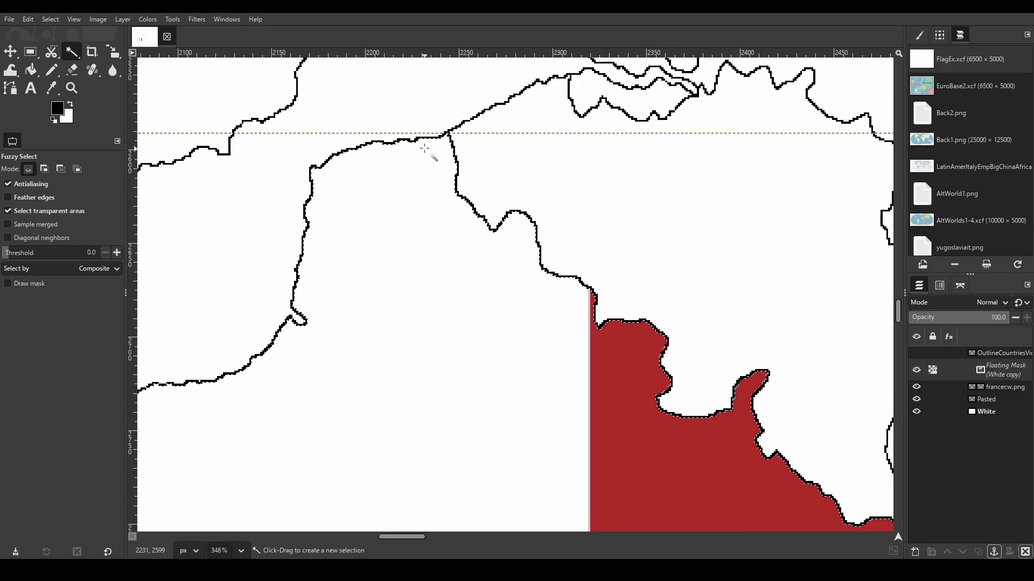
{"action": "scroll", "coordinate": [457, 222], "scroll_direction": "down", "scroll_amount": 9}
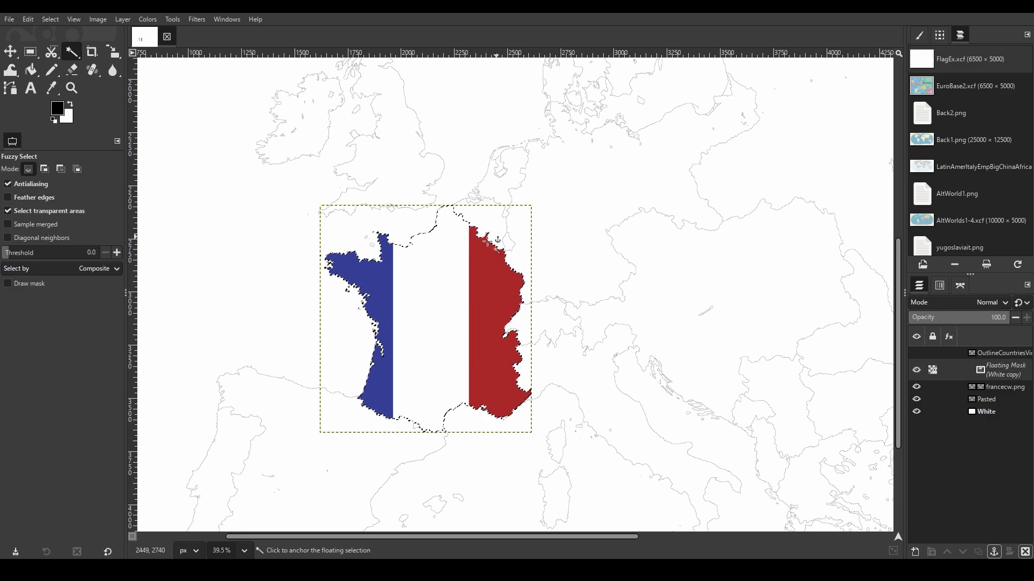
{"action": "key", "text": "m"}
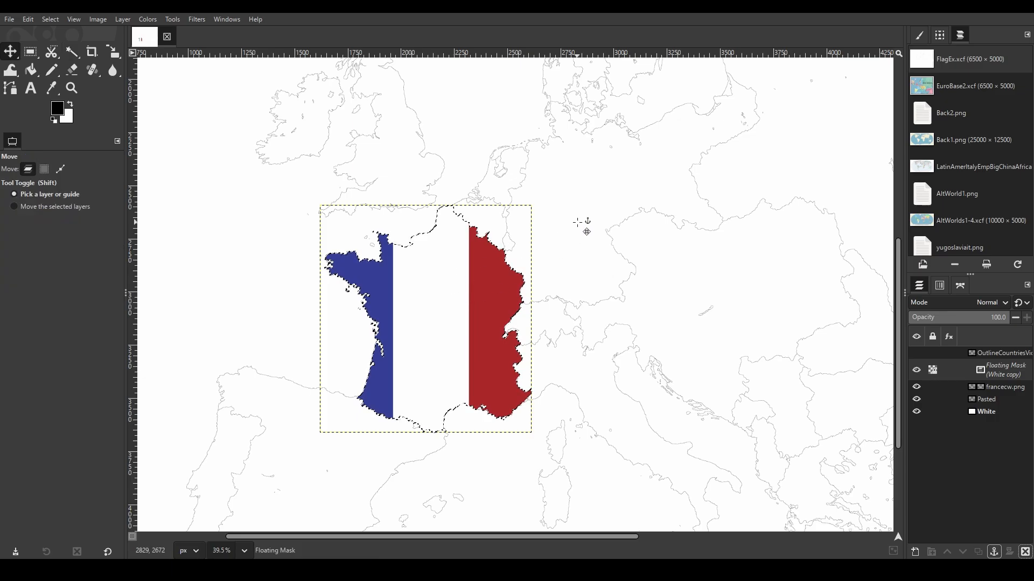
{"action": "left_click", "coordinate": [586, 231]}
Step: Merge the francecw.png layer down into the Pasted layer
{"action": "scroll", "coordinate": [461, 252], "scroll_direction": "up", "scroll_amount": 2}
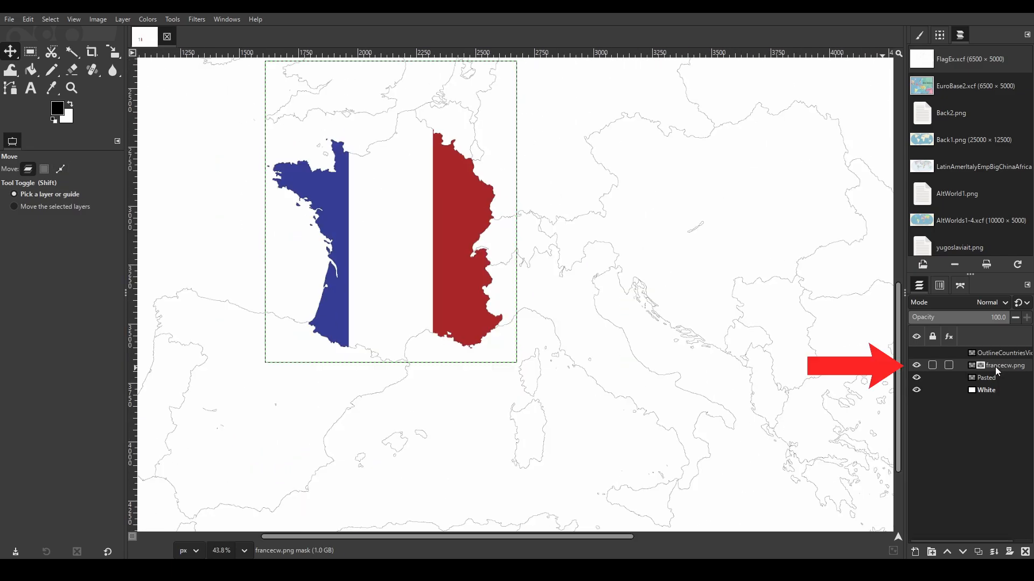
{"action": "right_click", "coordinate": [995, 371]}
{"action": "key", "text": "w"}
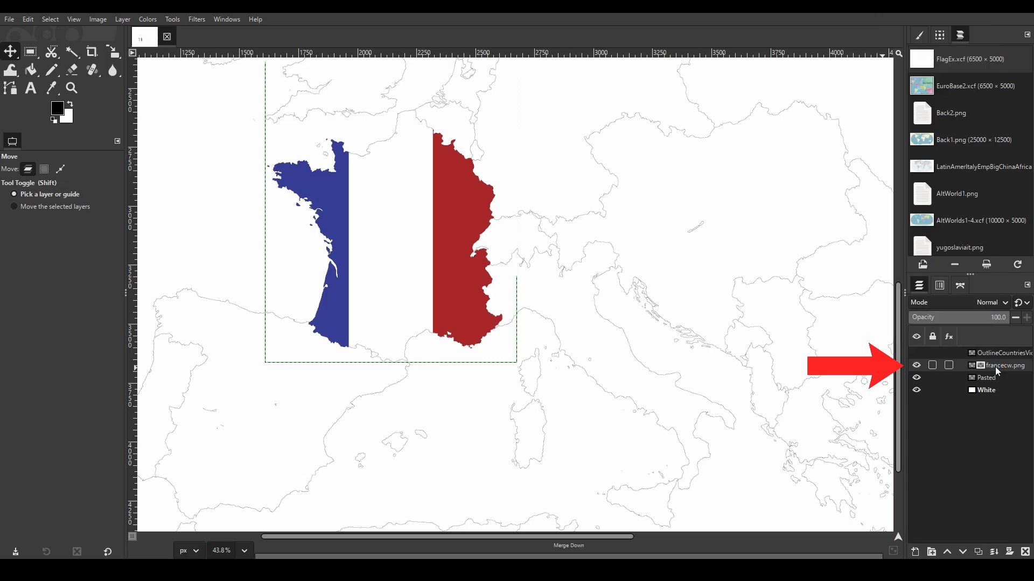
Step: Fill Corsica on the Pasted layer with the red sampled from the French flag, using Bucket Fill
{"action": "scroll", "coordinate": [537, 381], "scroll_direction": "up", "scroll_amount": 5}
{"action": "scroll", "coordinate": [537, 380], "scroll_direction": "up", "scroll_amount": 3}
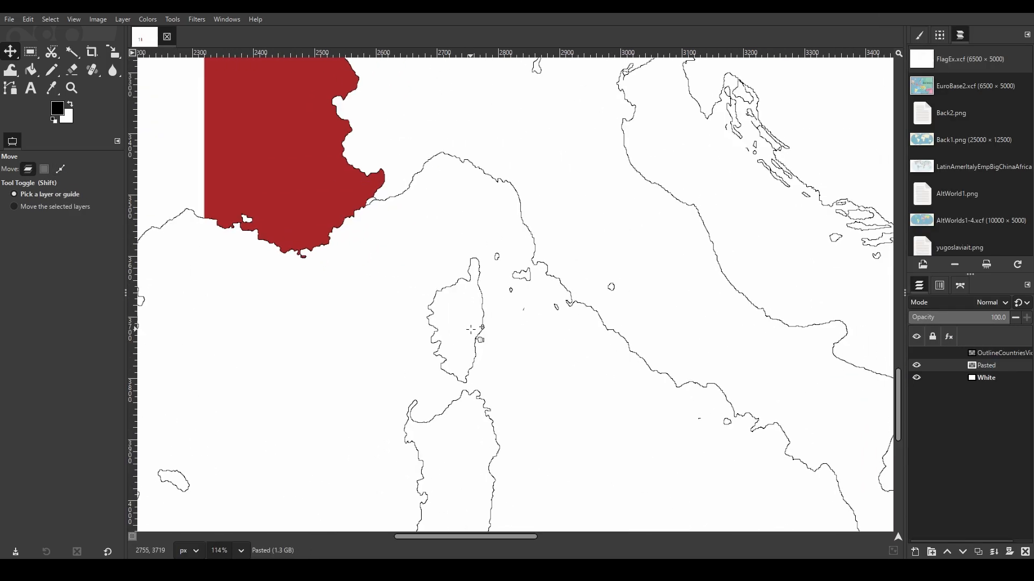
{"action": "key", "text": "shift+b"}
{"action": "left_click", "coordinate": [308, 218], "text": "ctrl"}
{"action": "left_click", "coordinate": [466, 325]}
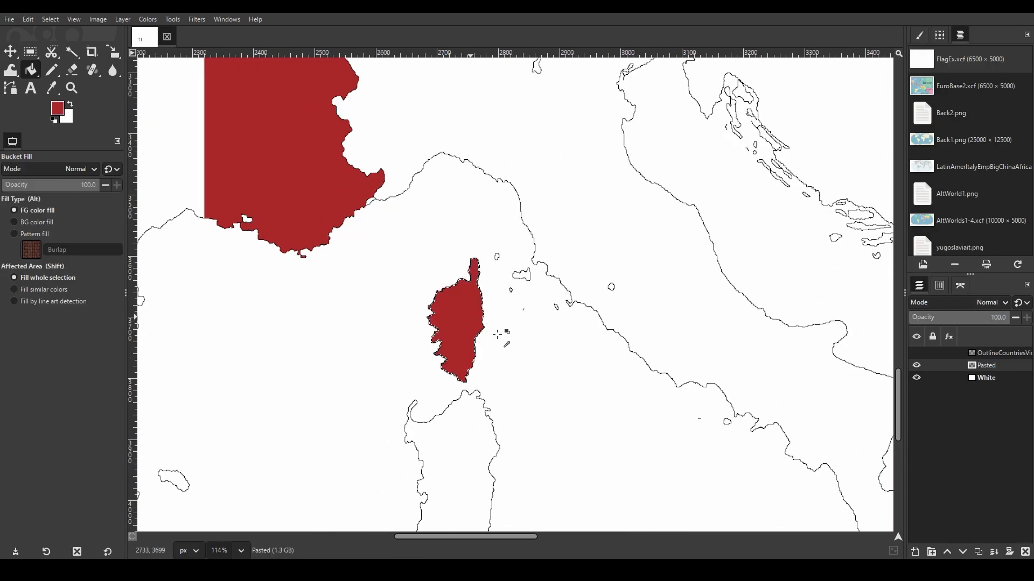
Step: Examine the flag-filled France and the outline of neighbouring Germany, with the Fuzzy Select tool ready
{"action": "scroll", "coordinate": [419, 278], "scroll_direction": "down", "scroll_amount": 5}
{"action": "scroll", "coordinate": [419, 278], "scroll_direction": "down", "scroll_amount": 3}
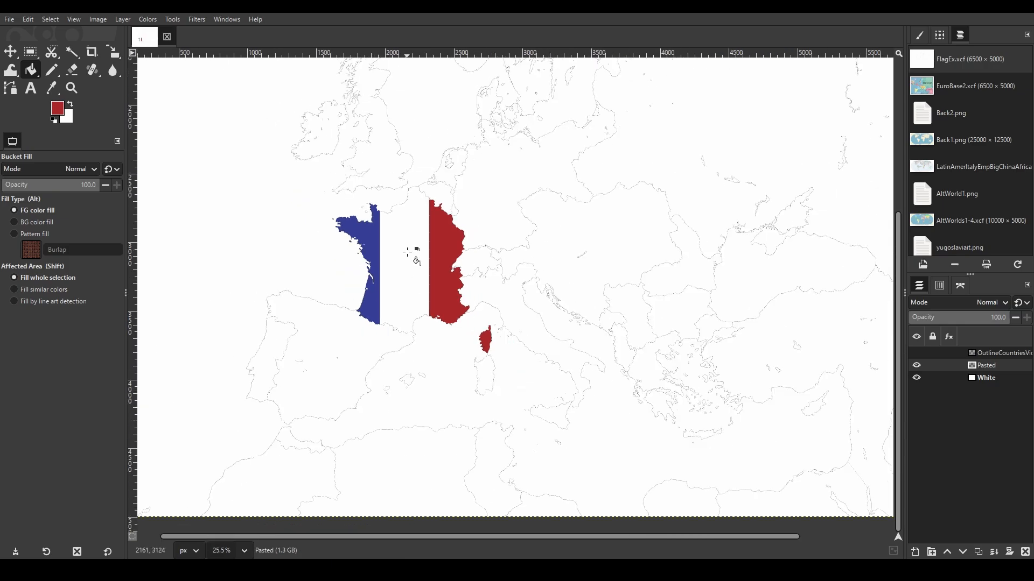
{"action": "scroll", "coordinate": [426, 243], "scroll_direction": "up", "scroll_amount": 1}
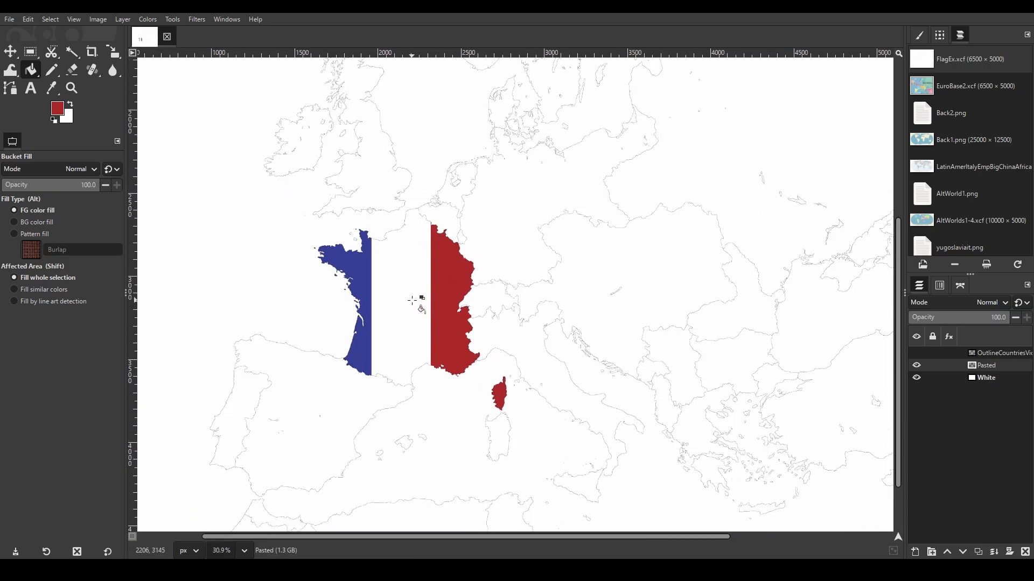
{"action": "scroll", "coordinate": [454, 277], "scroll_direction": "up", "scroll_amount": 4}
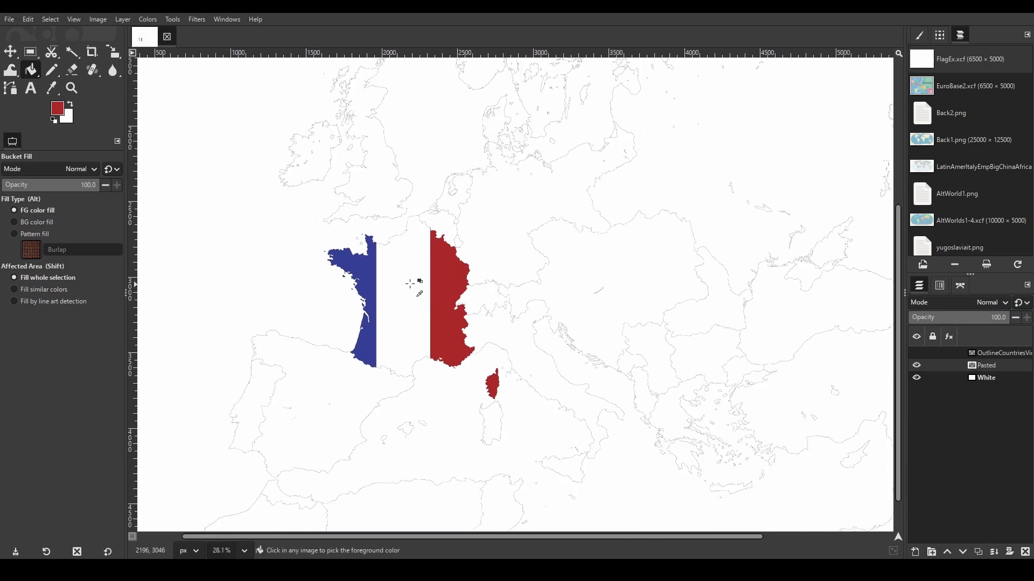
{"action": "scroll", "coordinate": [438, 290], "scroll_direction": "down", "scroll_amount": 3}
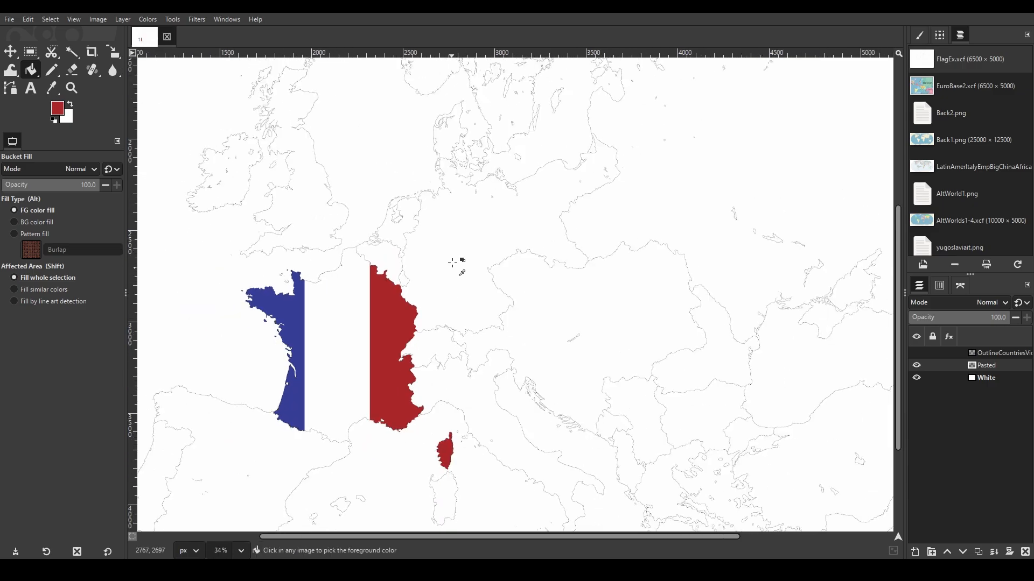
{"action": "scroll", "coordinate": [453, 261], "scroll_direction": "up", "scroll_amount": 1}
{"action": "key", "text": "u"}
{"action": "scroll", "coordinate": [436, 271], "scroll_direction": "up", "scroll_amount": 4}
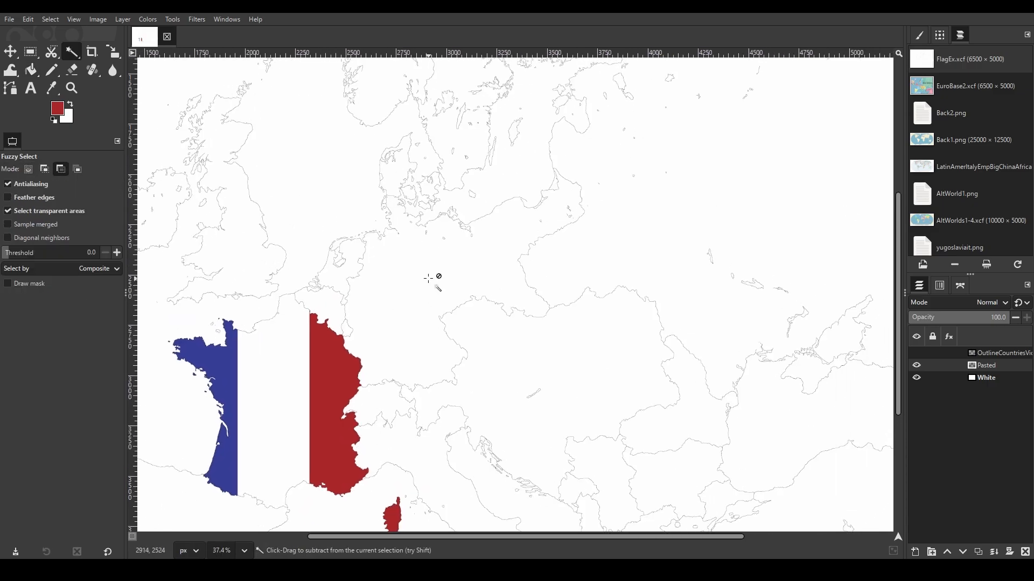
{"action": "scroll", "coordinate": [401, 265], "scroll_direction": "down", "scroll_amount": 1}
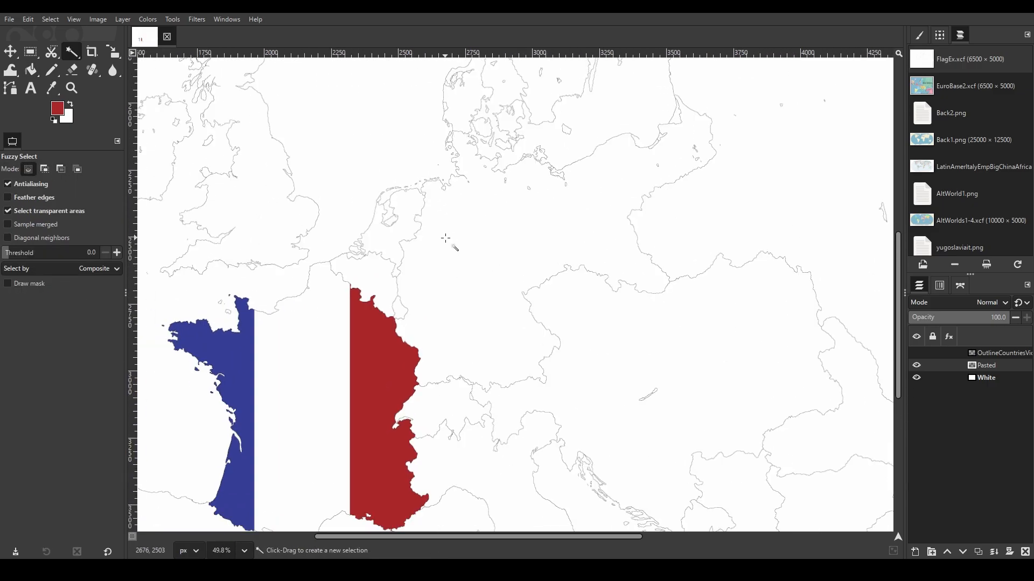
{"action": "scroll", "coordinate": [476, 237], "scroll_direction": "up", "scroll_amount": 1}
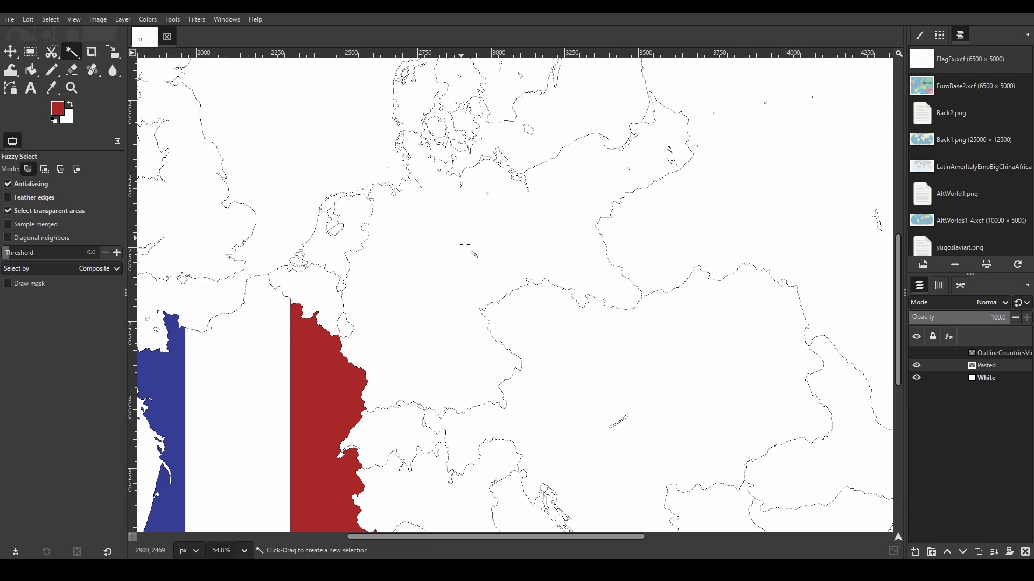
{"action": "scroll", "coordinate": [464, 271], "scroll_direction": "down", "scroll_amount": 5}
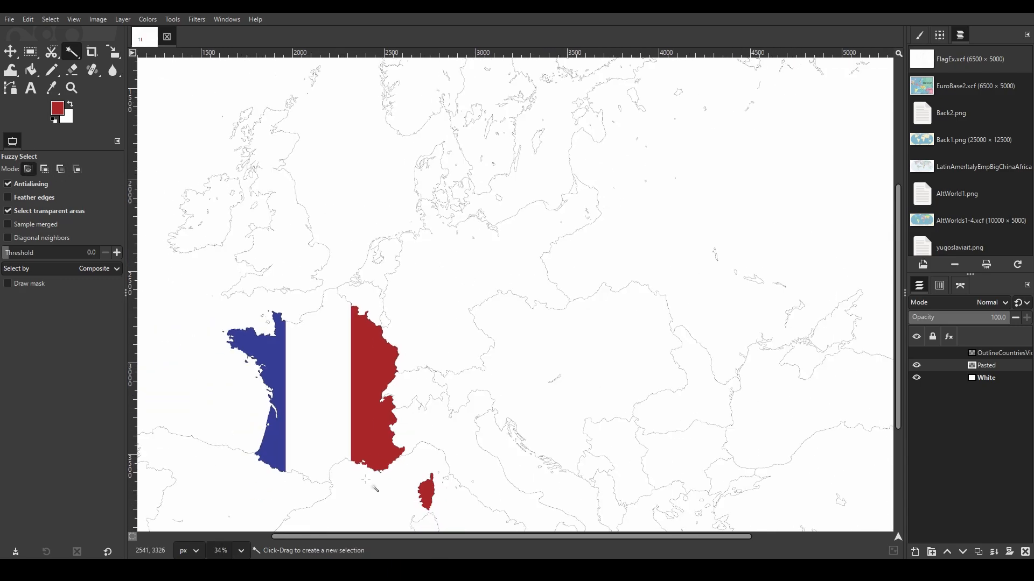
Step: Bring in germanycw.png as a new layer and scale it with fixed proportions to about 998 × 599 px over northern Germany
{"action": "key", "text": "alt+Tab"}
{"action": "left_click", "coordinate": [427, 193]}
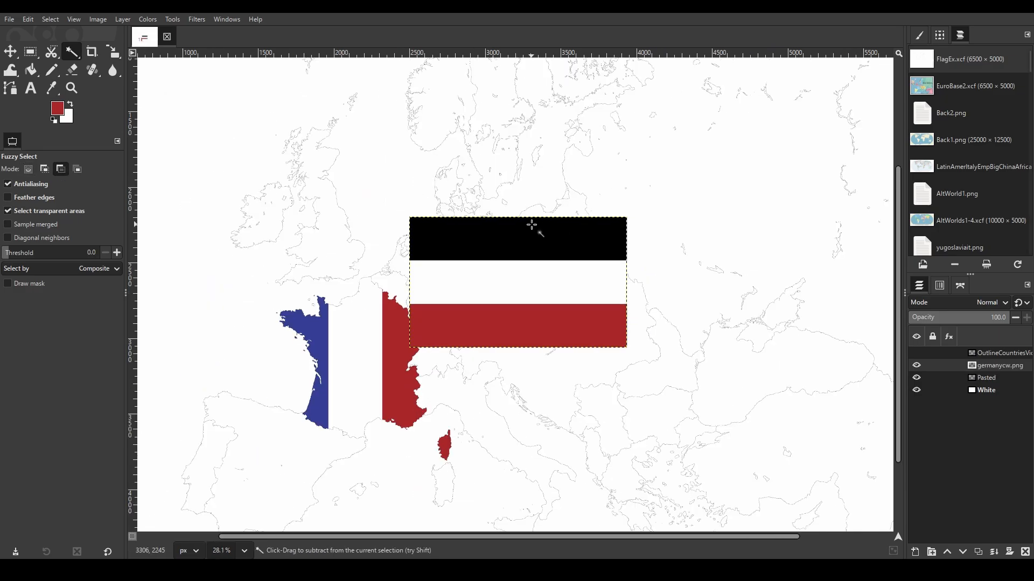
{"action": "key", "text": "shift+s"}
{"action": "left_click", "coordinate": [376, 224]}
{"action": "left_click_drag", "start_coordinate": [377, 224], "coordinate": [458, 269]}
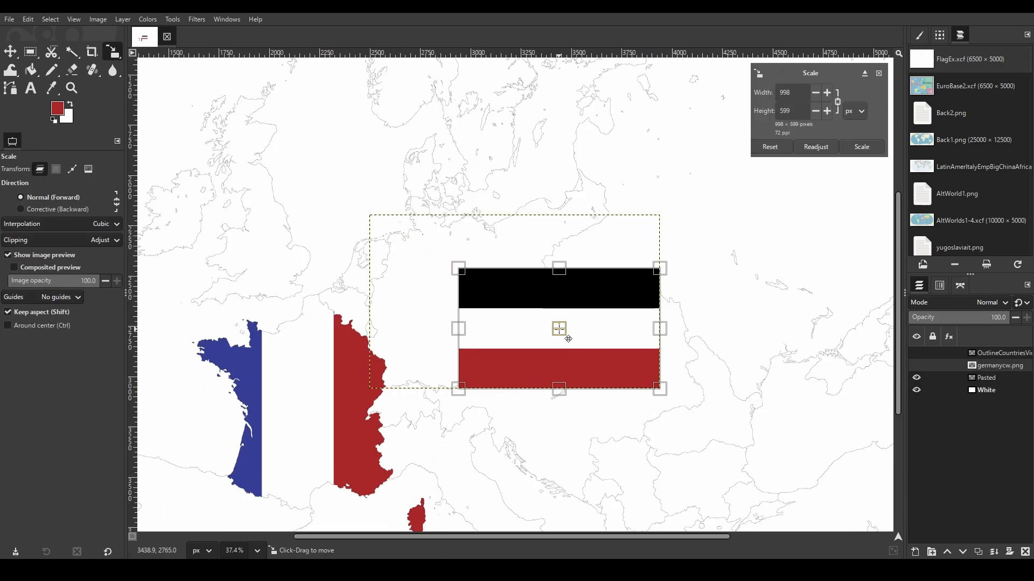
{"action": "left_click_drag", "start_coordinate": [559, 330], "coordinate": [518, 243]}
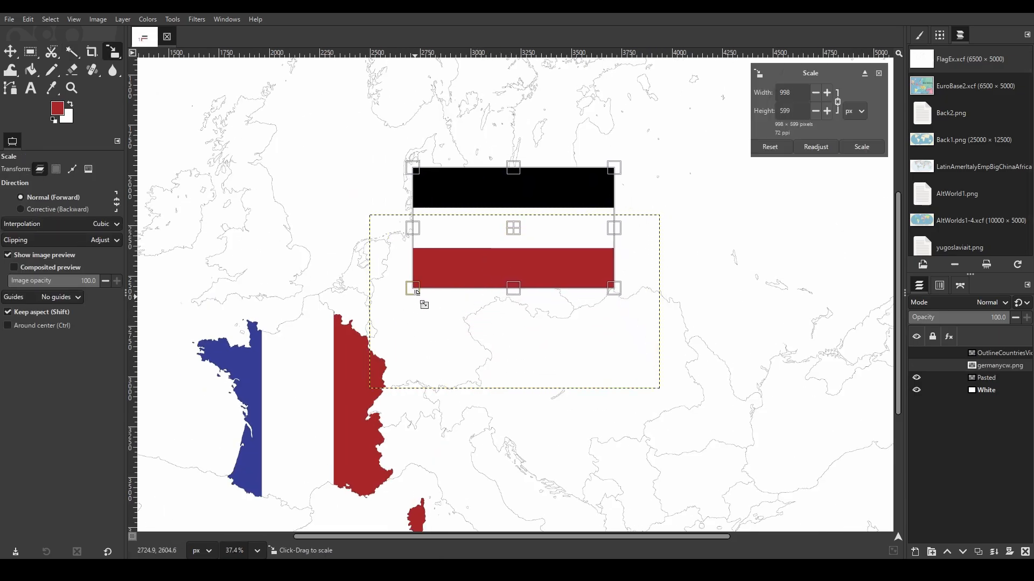
Step: Enlarge the German flag proportionally to about 1753 × 1052 px so it spreads across Germany
{"action": "left_click_drag", "start_coordinate": [417, 292], "coordinate": [291, 485]}
{"action": "key", "text": "ctrl"}
{"action": "scroll", "coordinate": [448, 240], "scroll_direction": "up", "scroll_amount": 6}
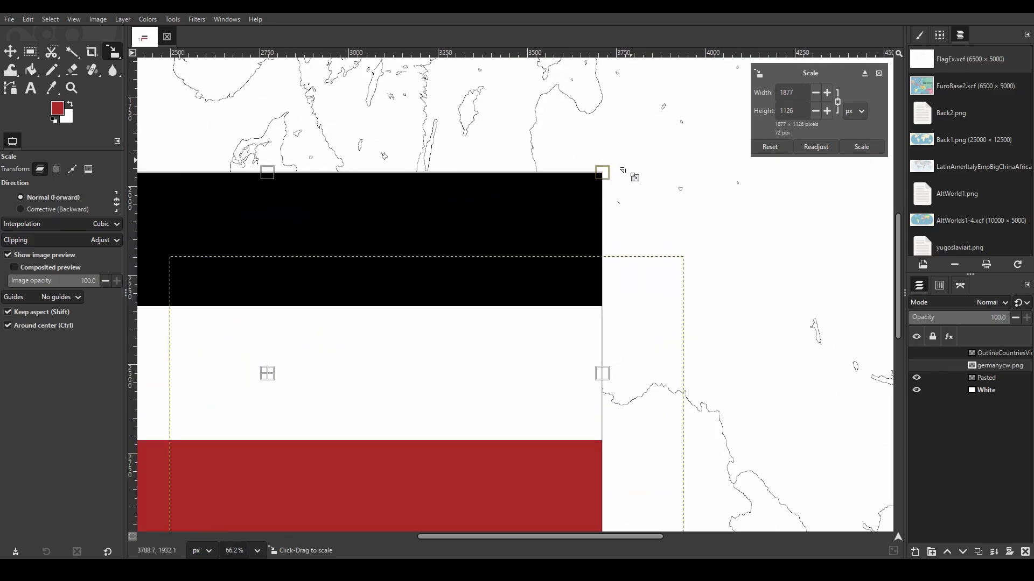
{"action": "mouse_move", "coordinate": [572, 204]}
{"action": "left_mouse_down"}
{"action": "mouse_move", "coordinate": [588, 194]}
{"action": "mouse_move", "coordinate": [573, 217]}
{"action": "left_mouse_up"}
{"action": "scroll", "coordinate": [573, 217], "scroll_direction": "down", "scroll_amount": 5}
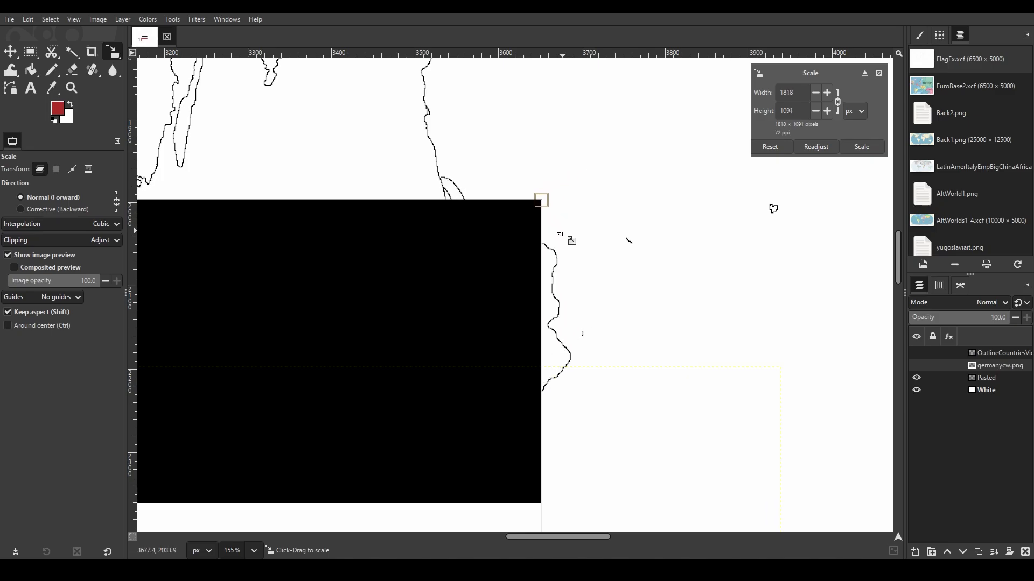
{"action": "scroll", "coordinate": [602, 169], "scroll_direction": "down", "scroll_amount": 1}
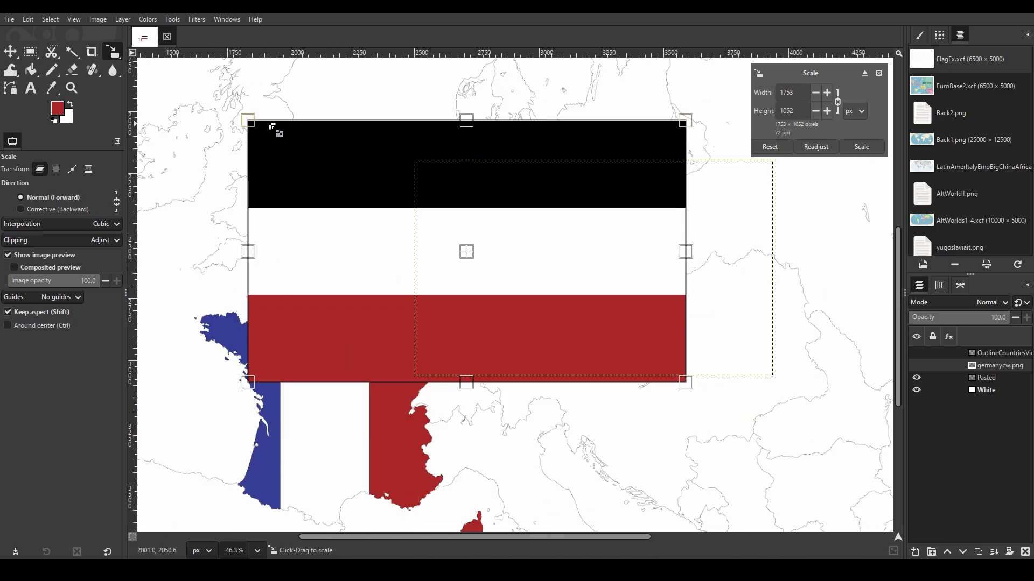
Step: Reduce the German flag proportionally to about 1370 × 822 px and position it over Germany, beside France's eastern edge
{"action": "left_click_drag", "start_coordinate": [272, 128], "coordinate": [401, 212]}
{"action": "mouse_move", "coordinate": [537, 297]}
{"action": "left_mouse_down"}
{"action": "mouse_move", "coordinate": [543, 233]}
{"action": "mouse_move", "coordinate": [526, 301]}
{"action": "mouse_move", "coordinate": [524, 286]}
{"action": "left_mouse_up"}
{"action": "left_click_drag", "start_coordinate": [658, 190], "coordinate": [710, 153]}
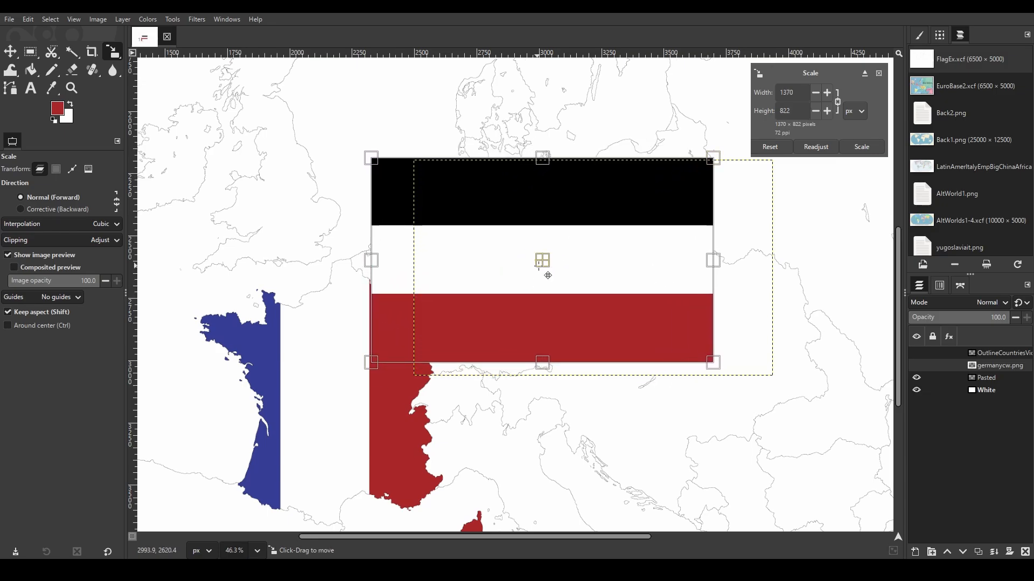
{"action": "left_click_drag", "start_coordinate": [547, 275], "coordinate": [550, 277]}
{"action": "scroll", "coordinate": [559, 244], "scroll_direction": "right", "scroll_amount": 2}
{"action": "scroll", "coordinate": [592, 232], "scroll_direction": "up", "scroll_amount": 2}
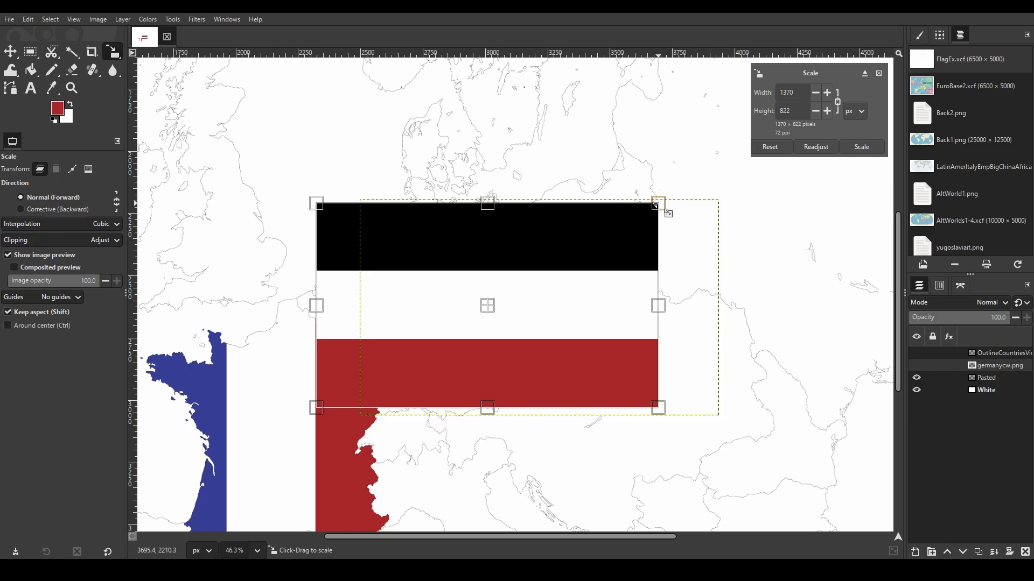
Step: Enlarge the German flag proportionally to about 1516 × 909 px, adjust its position over Germany and apply the scaling
{"action": "left_click_drag", "start_coordinate": [658, 204], "coordinate": [668, 198]}
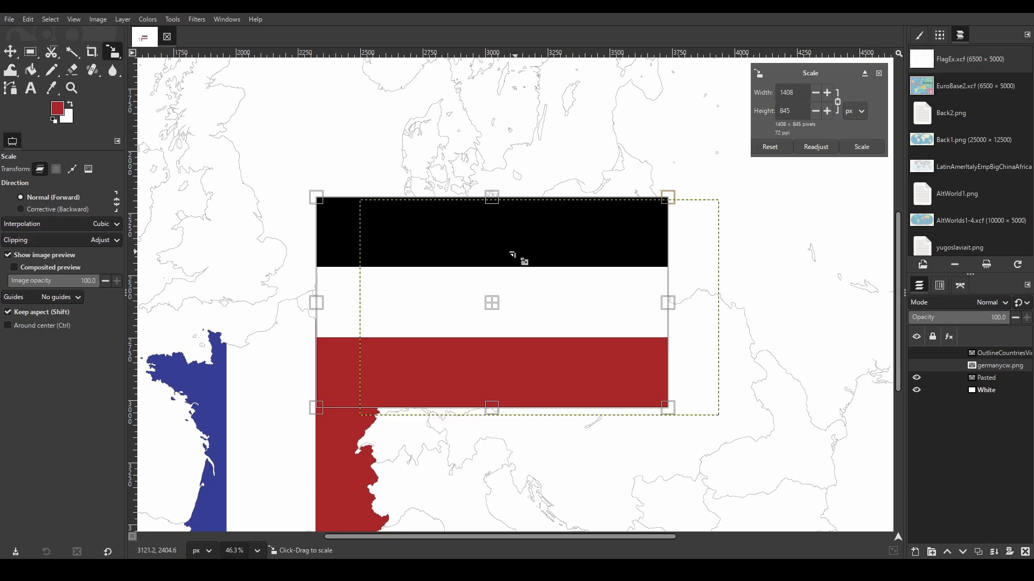
{"action": "scroll", "coordinate": [386, 339], "scroll_direction": "right", "scroll_amount": 2}
{"action": "scroll", "coordinate": [480, 294], "scroll_direction": "down", "scroll_amount": 1}
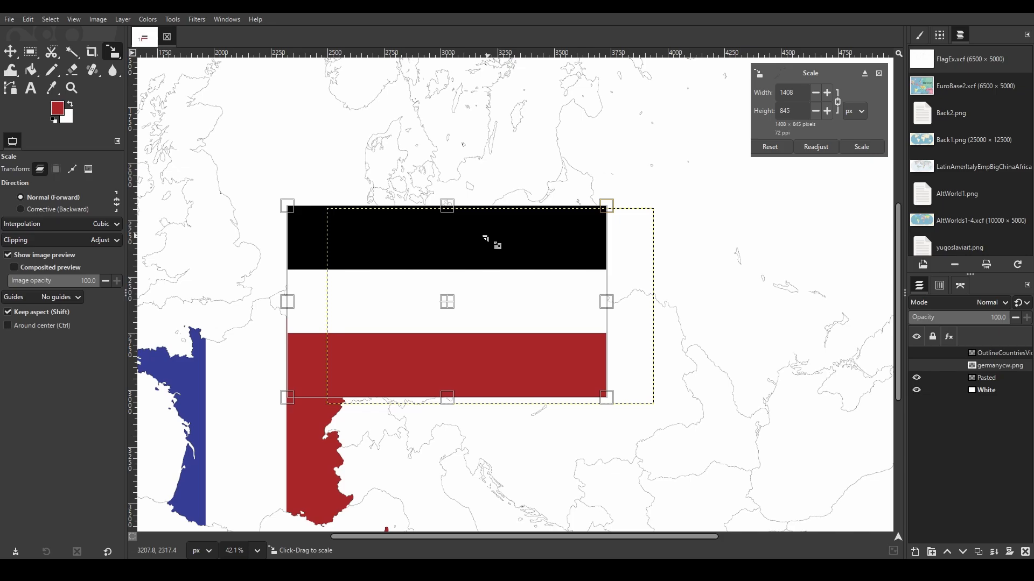
{"action": "scroll", "coordinate": [485, 276], "scroll_direction": "left", "scroll_amount": 1}
{"action": "scroll", "coordinate": [506, 264], "scroll_direction": "down", "scroll_amount": 1}
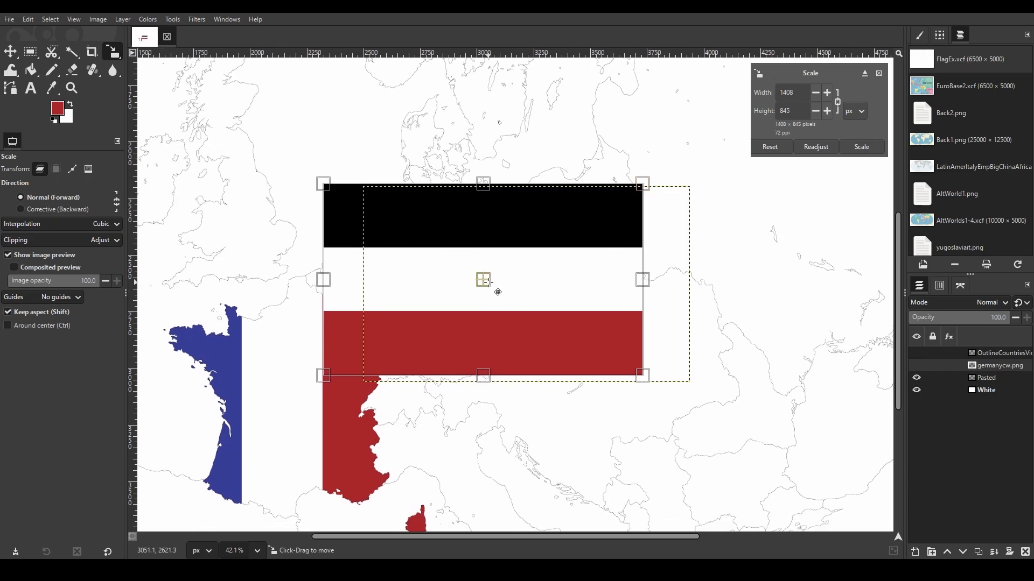
{"action": "mouse_move", "coordinate": [497, 291]}
{"action": "left_mouse_down"}
{"action": "mouse_move", "coordinate": [506, 272]}
{"action": "mouse_move", "coordinate": [496, 301]}
{"action": "left_mouse_up"}
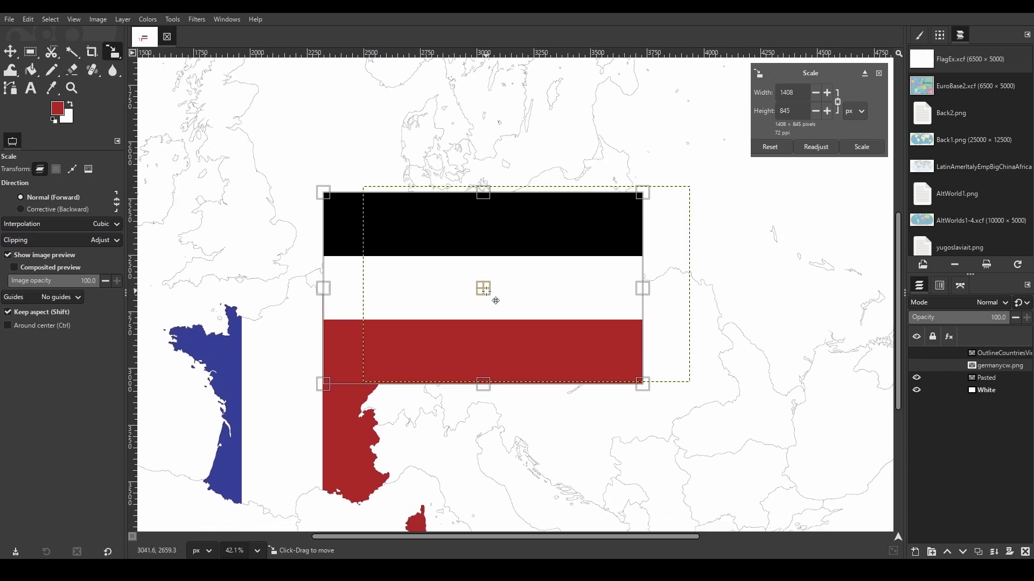
{"action": "left_click_drag", "start_coordinate": [647, 201], "coordinate": [675, 189]}
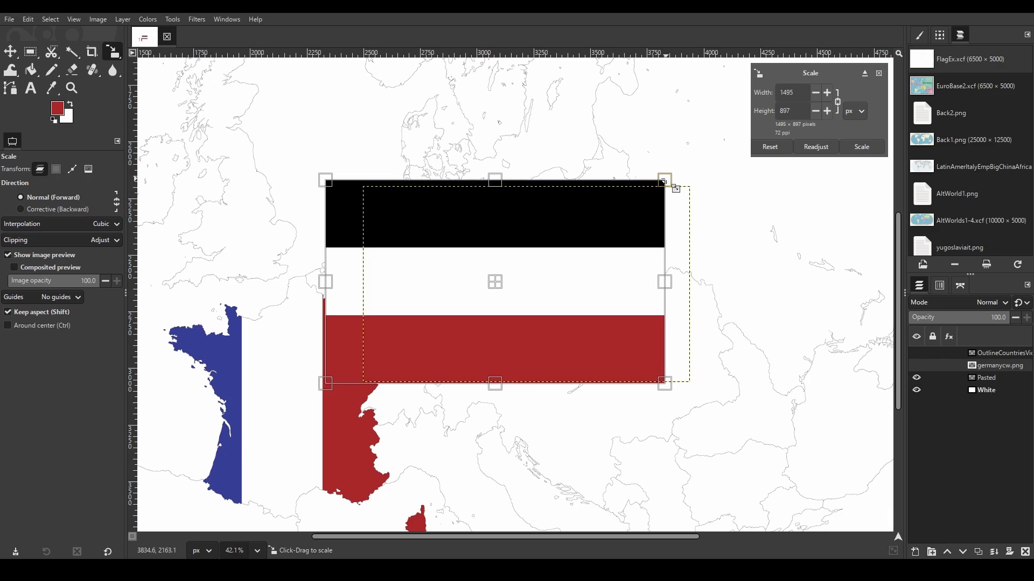
{"action": "left_click", "coordinate": [861, 147]}
{"action": "scroll", "coordinate": [510, 236], "scroll_direction": "down", "scroll_amount": 1}
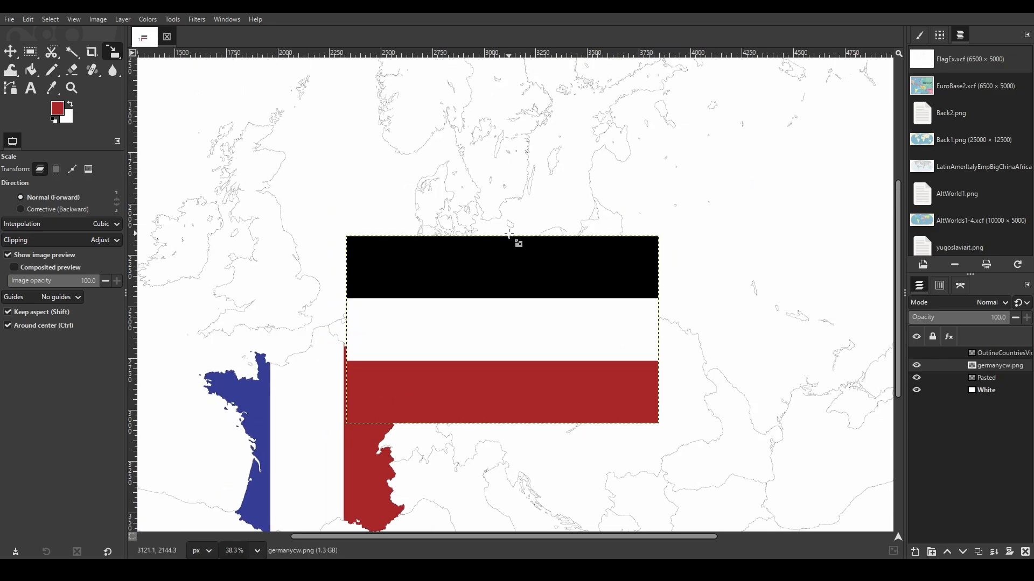
Step: Duplicate the germanycw.png layer in place and flip the copy vertically
{"action": "key", "text": "ctrl+c"}
{"action": "key", "text": "ctrl+v"}
{"action": "left_click", "coordinate": [507, 230]}
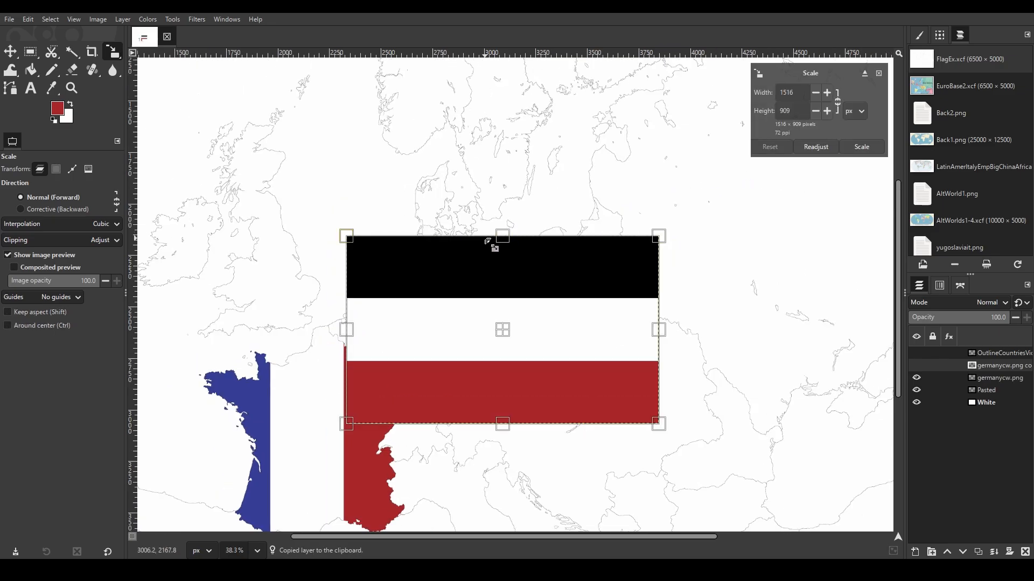
{"action": "key", "text": "shift+f"}
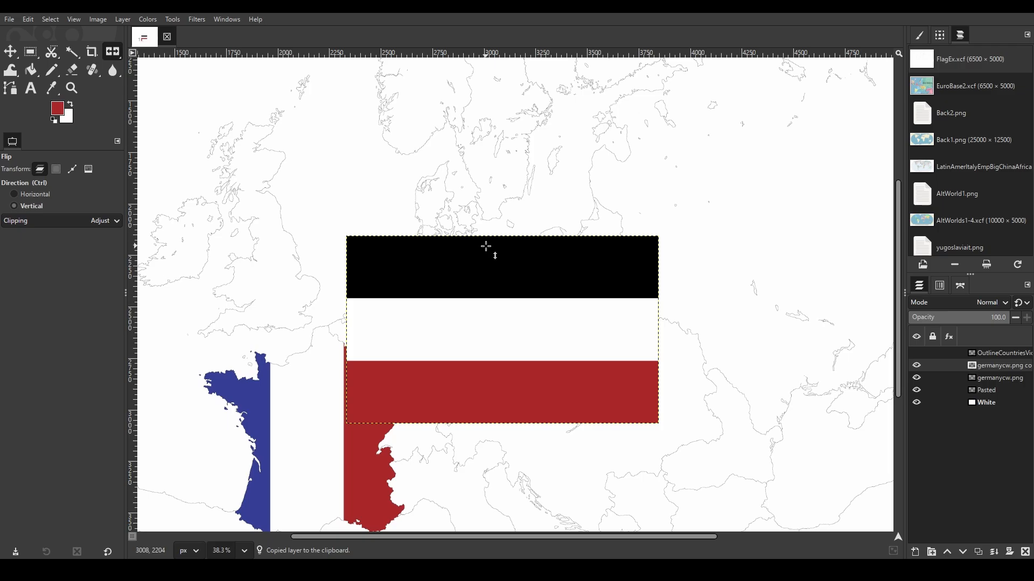
{"action": "left_click", "coordinate": [487, 257]}
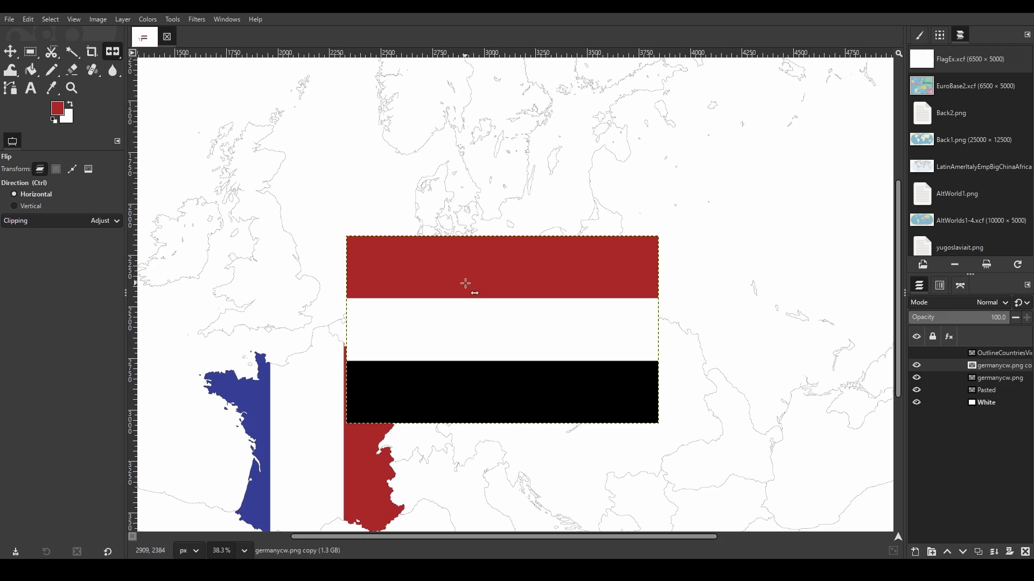
Step: Move the flipped flag copy directly above the original so the black stripes join without a gap and the side edges align
{"action": "left_click", "coordinate": [17, 54]}
{"action": "left_click_drag", "start_coordinate": [484, 344], "coordinate": [484, 158]}
{"action": "scroll", "coordinate": [618, 234], "scroll_direction": "up", "scroll_amount": 4}
{"action": "scroll", "coordinate": [466, 268], "scroll_direction": "up", "scroll_amount": 4}
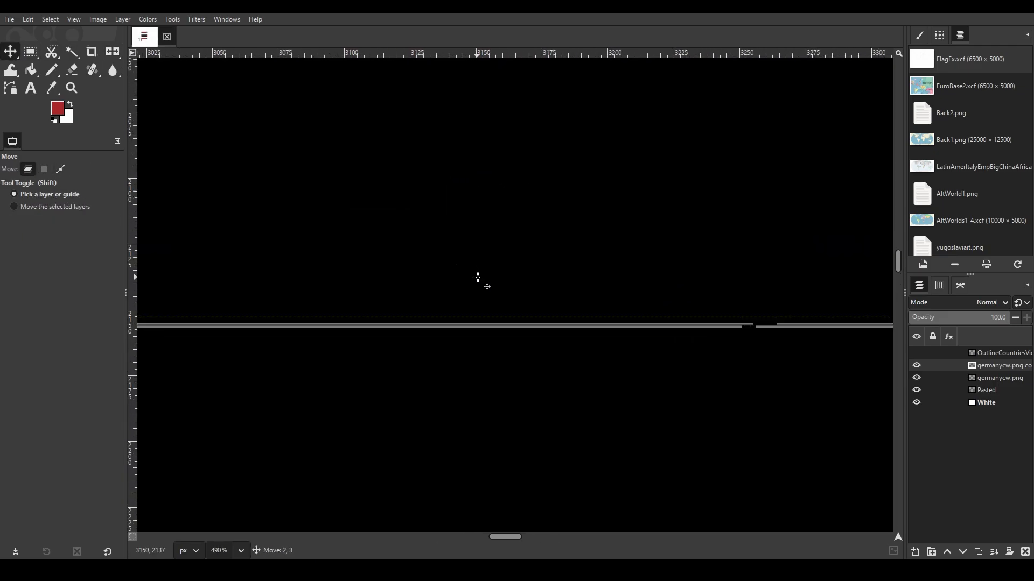
{"action": "scroll", "coordinate": [476, 290], "scroll_direction": "down", "scroll_amount": 4}
{"action": "left_click_drag", "start_coordinate": [265, 246], "coordinate": [726, 210]}
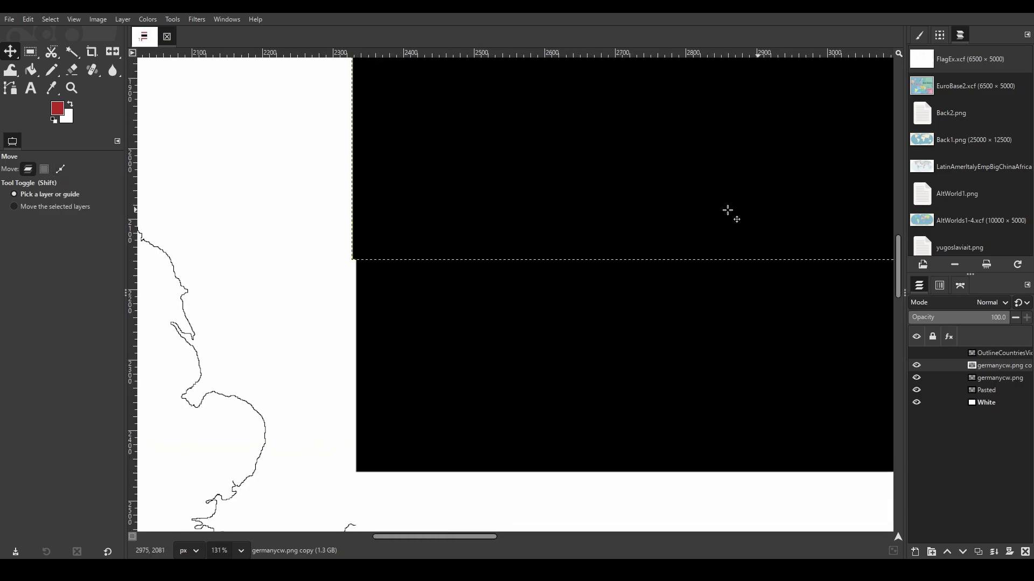
{"action": "scroll", "coordinate": [370, 249], "scroll_direction": "up", "scroll_amount": 5}
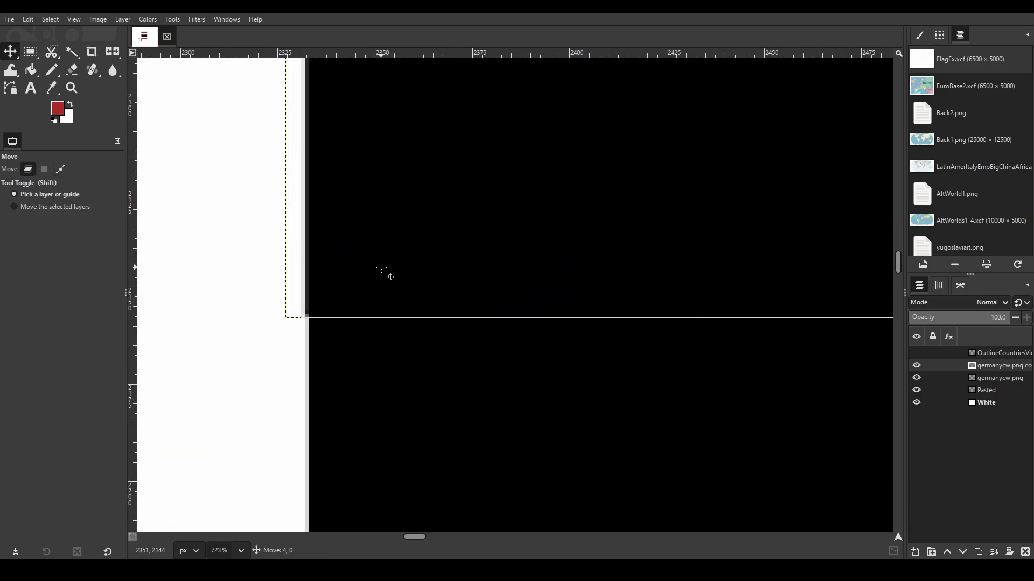
{"action": "scroll", "coordinate": [390, 272], "scroll_direction": "down", "scroll_amount": 3}
{"action": "scroll", "coordinate": [480, 296], "scroll_direction": "down", "scroll_amount": 5}
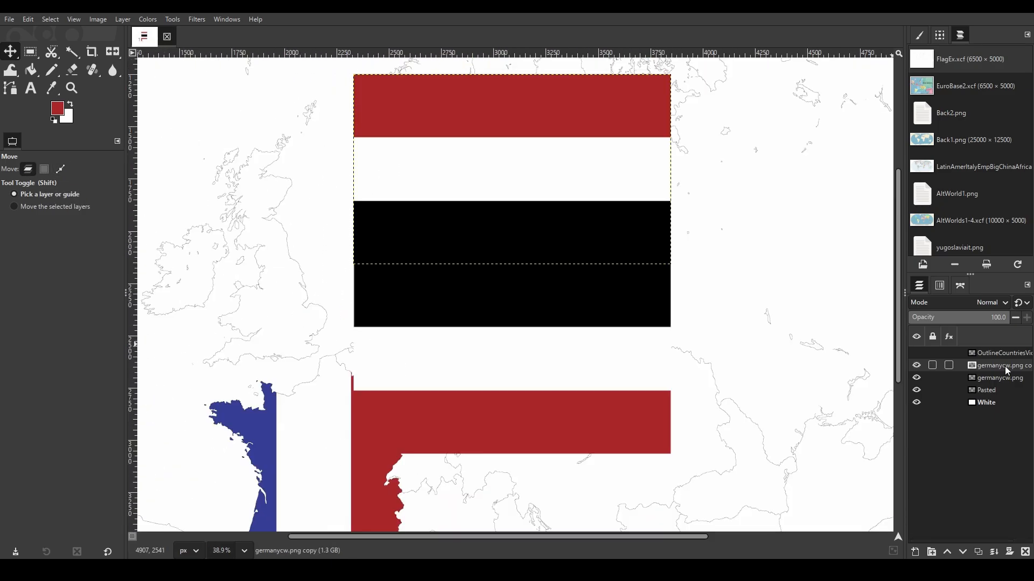
Step: Merge the flipped copy down into the germanycw.png layer and show the country outlines layer
{"action": "right_click", "coordinate": [1005, 367]}
{"action": "key", "text": "w"}
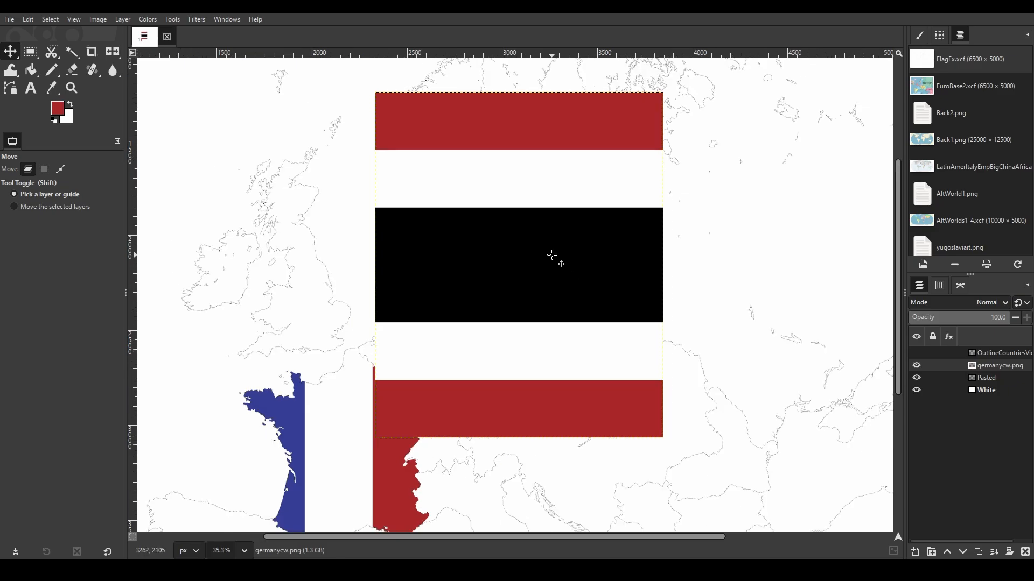
{"action": "scroll", "coordinate": [554, 258], "scroll_direction": "up", "scroll_amount": 4}
{"action": "scroll", "coordinate": [591, 224], "scroll_direction": "down", "scroll_amount": 3}
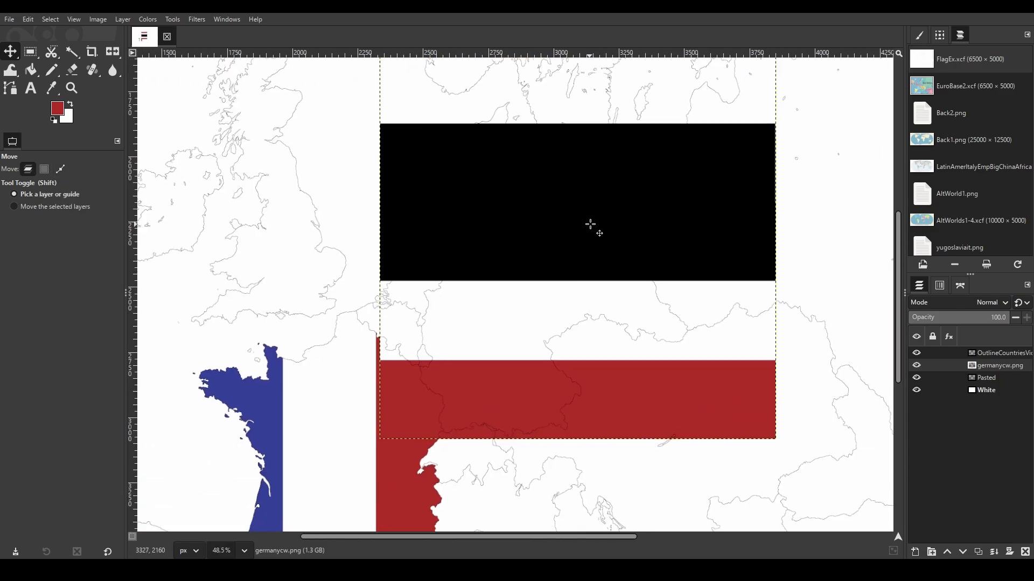
{"action": "scroll", "coordinate": [589, 242], "scroll_direction": "up", "scroll_amount": 1}
{"action": "scroll", "coordinate": [532, 248], "scroll_direction": "right", "scroll_amount": 2}
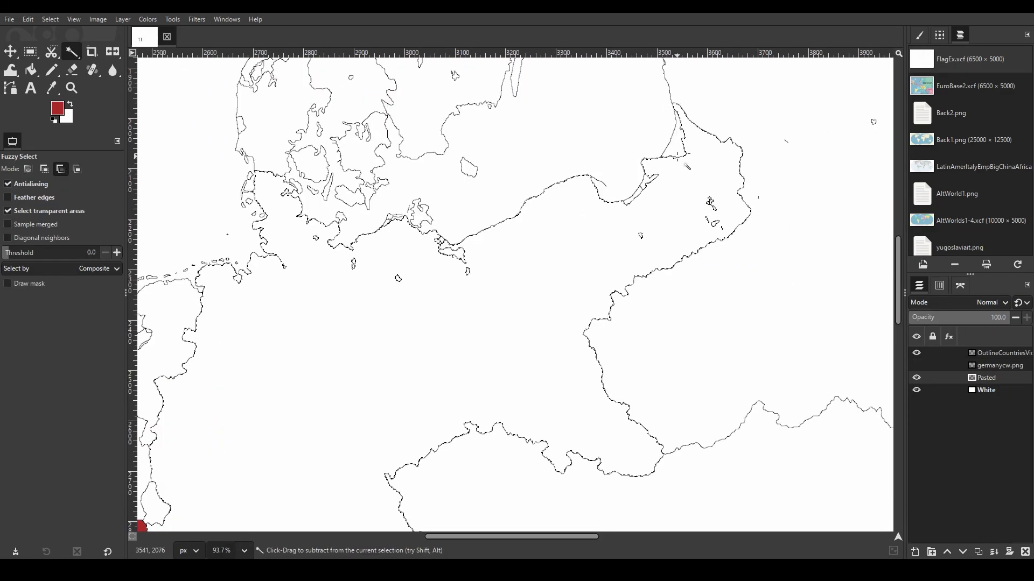
Step: Complete the Fuzzy Select selection of Germany and copy that area from the White layer
{"action": "scroll", "coordinate": [589, 158], "scroll_direction": "up", "scroll_amount": 5}
{"action": "scroll", "coordinate": [636, 211], "scroll_direction": "down", "scroll_amount": 6}
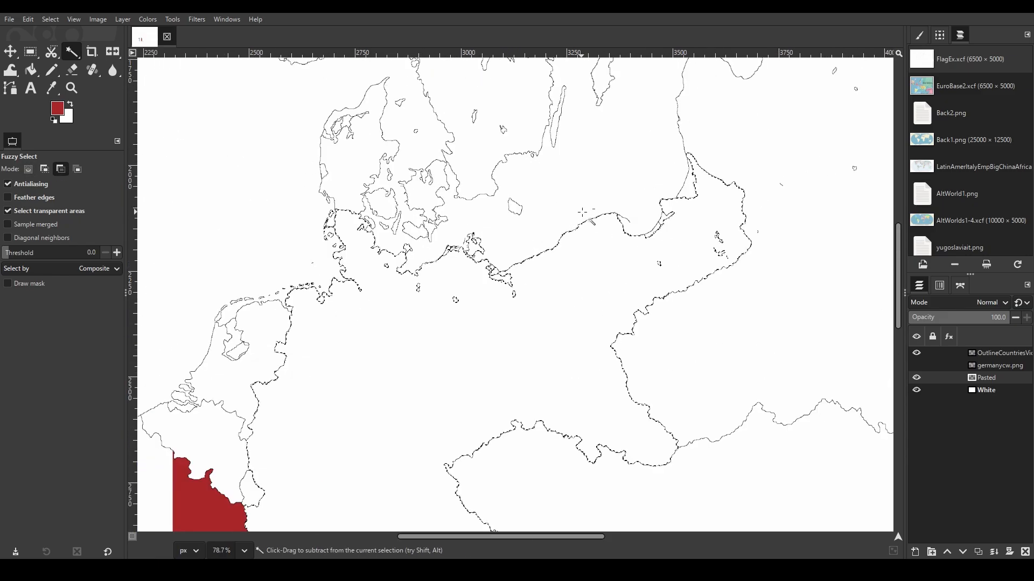
{"action": "scroll", "coordinate": [661, 177], "scroll_direction": "up", "scroll_amount": 1}
{"action": "scroll", "coordinate": [398, 226], "scroll_direction": "up", "scroll_amount": 4}
{"action": "scroll", "coordinate": [339, 207], "scroll_direction": "down", "scroll_amount": 3}
{"action": "left_click", "coordinate": [996, 390]}
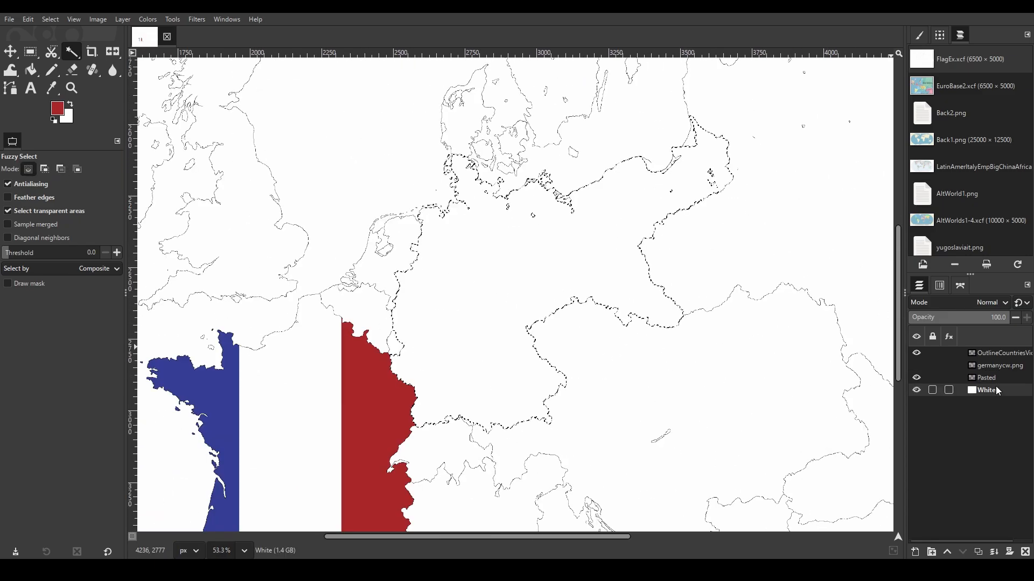
{"action": "key", "text": "ctrl+c"}
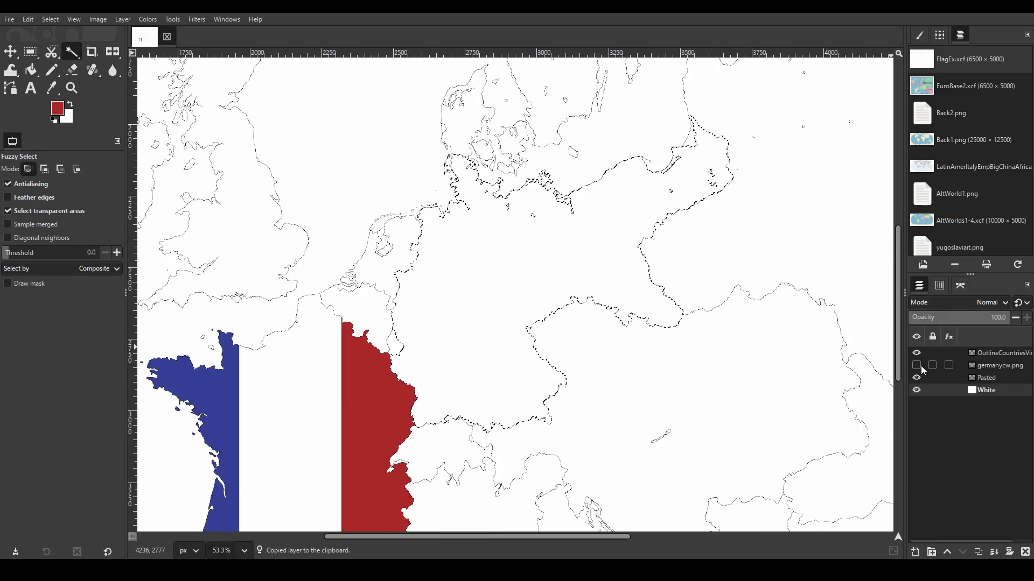
Step: Show the germanycw.png layer, add a Black (full transparency) layer mask to it and paste the copied Germany shape into the mask
{"action": "left_click", "coordinate": [916, 366]}
{"action": "right_click", "coordinate": [988, 367]}
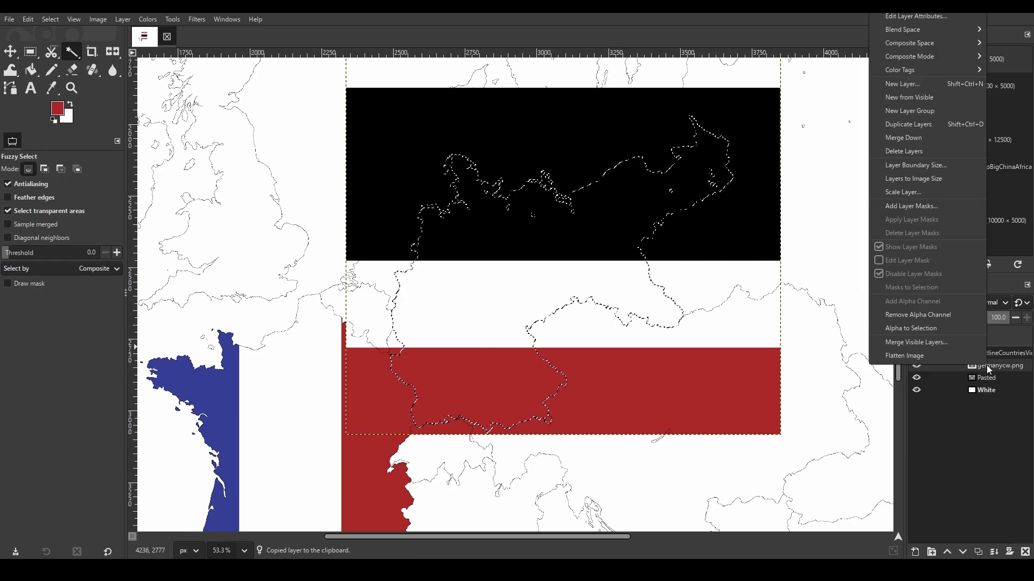
{"action": "key", "text": "y"}
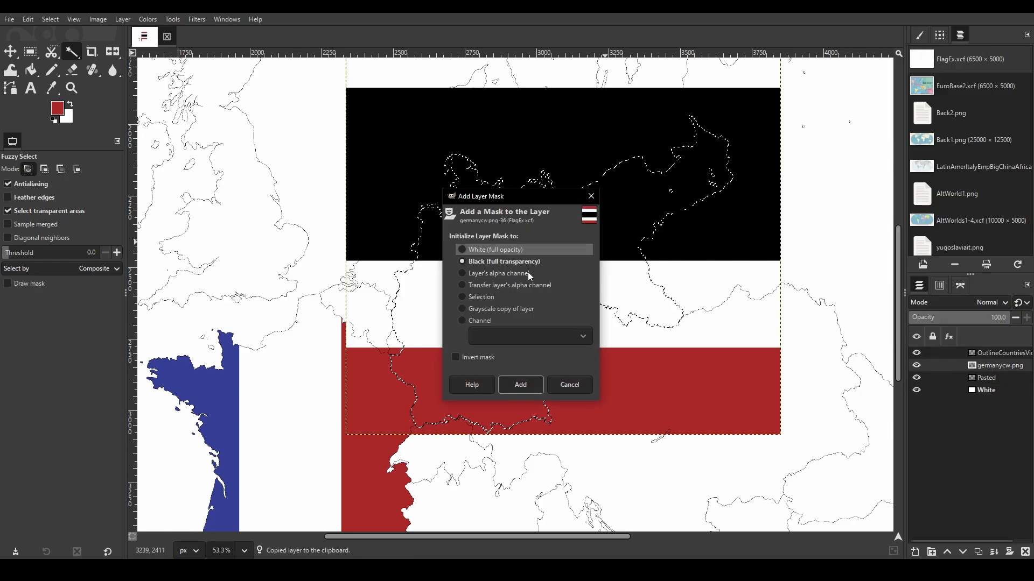
{"action": "left_click", "coordinate": [519, 385]}
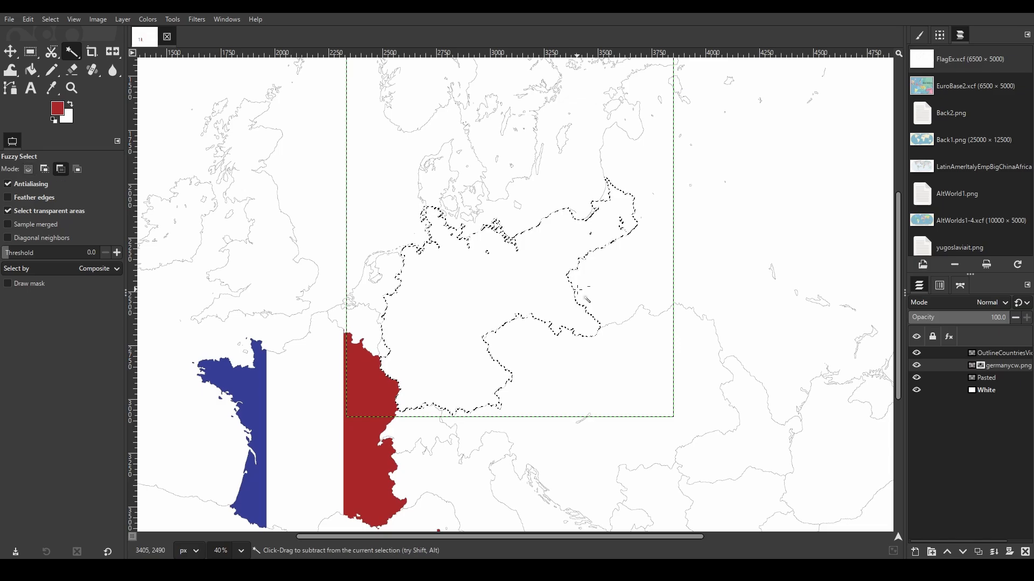
{"action": "key", "text": "ctrl+v"}
Step: Examine the masked German flag's edges along the northern coast and the eastern and southern borders against the outline, with the Move tool ready
{"action": "scroll", "coordinate": [472, 284], "scroll_direction": "up", "scroll_amount": 11}
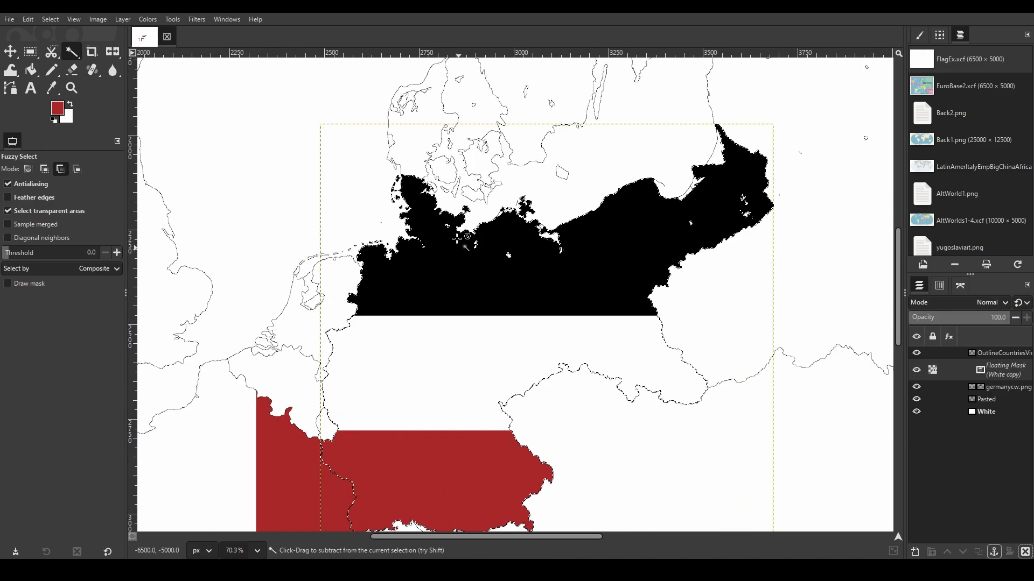
{"action": "scroll", "coordinate": [615, 208], "scroll_direction": "up", "scroll_amount": 6}
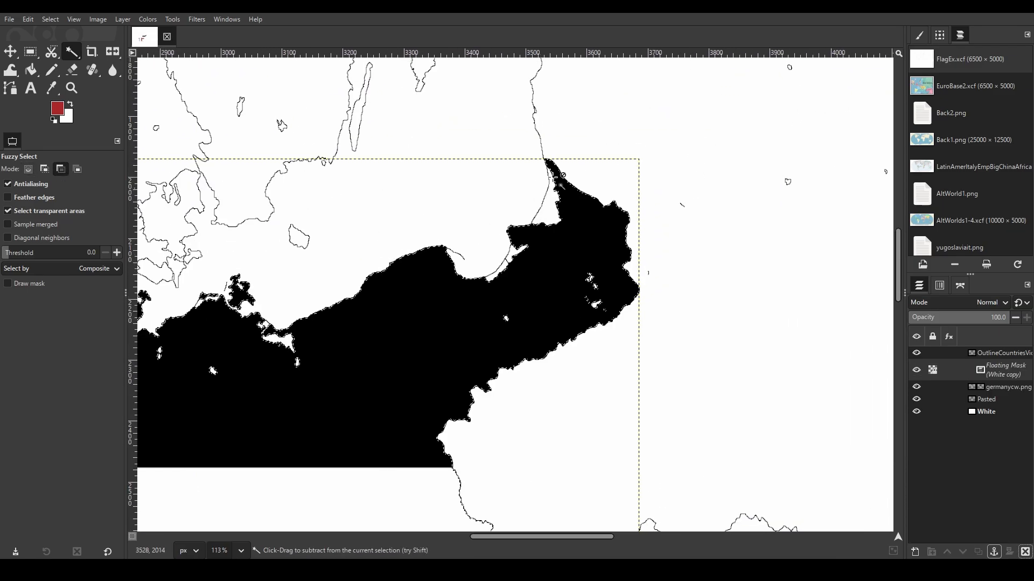
{"action": "scroll", "coordinate": [538, 208], "scroll_direction": "down", "scroll_amount": 7}
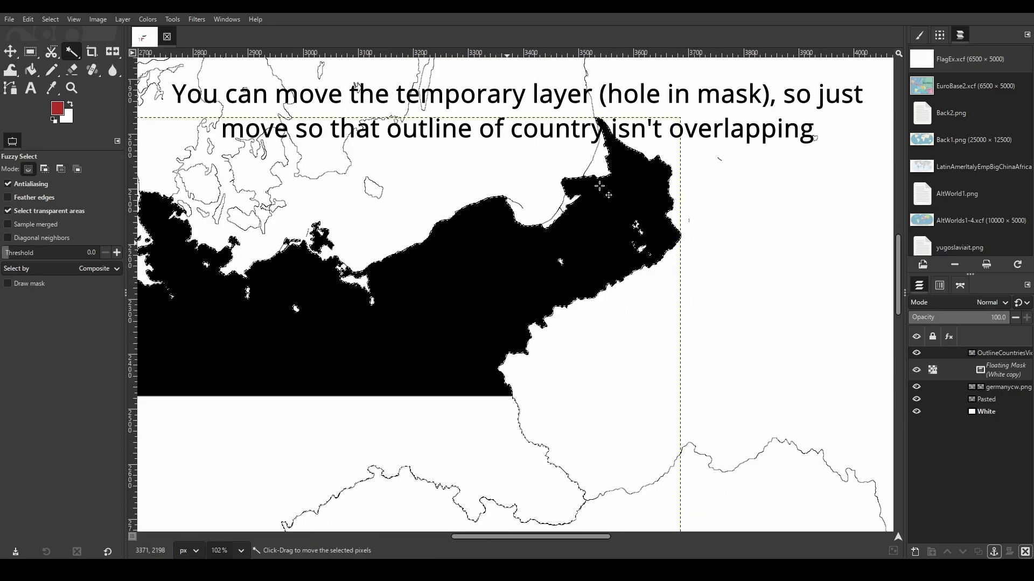
{"action": "left_click_drag", "start_coordinate": [338, 380], "coordinate": [636, 86]}
{"action": "scroll", "coordinate": [533, 323], "scroll_direction": "up", "scroll_amount": 7}
{"action": "scroll", "coordinate": [573, 342], "scroll_direction": "up", "scroll_amount": 3}
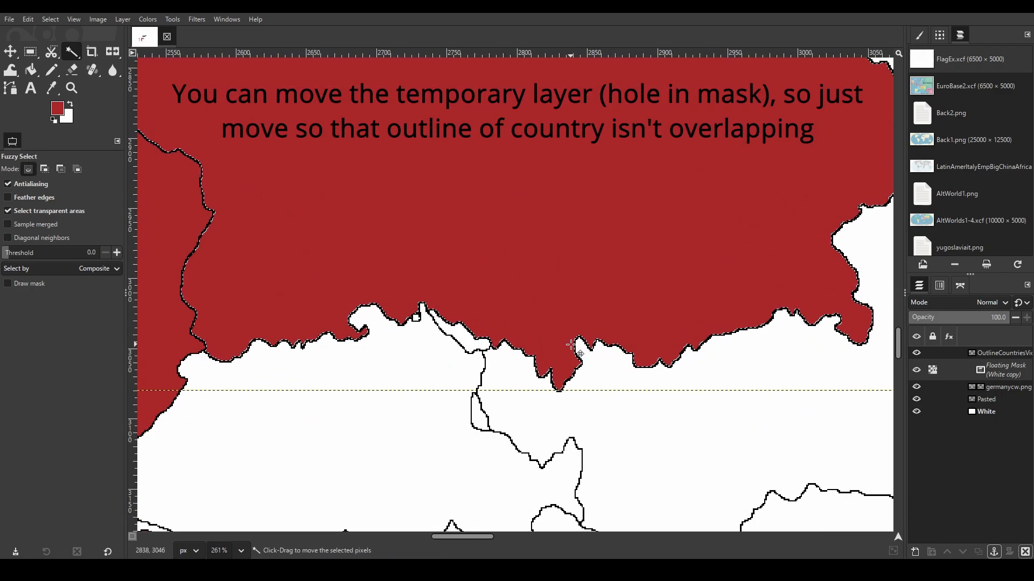
{"action": "scroll", "coordinate": [478, 318], "scroll_direction": "down", "scroll_amount": 6}
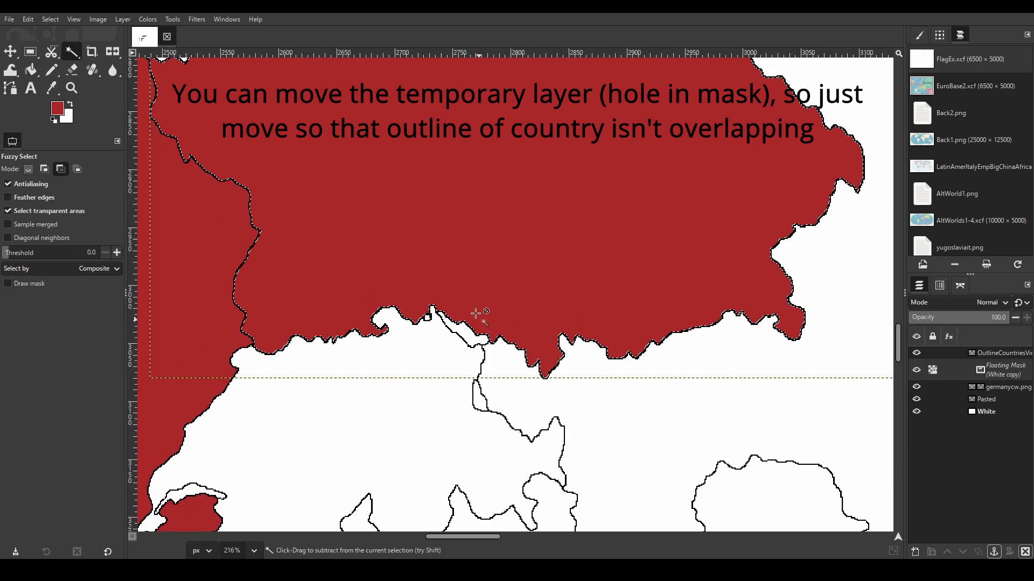
{"action": "scroll", "coordinate": [481, 262], "scroll_direction": "down", "scroll_amount": 3}
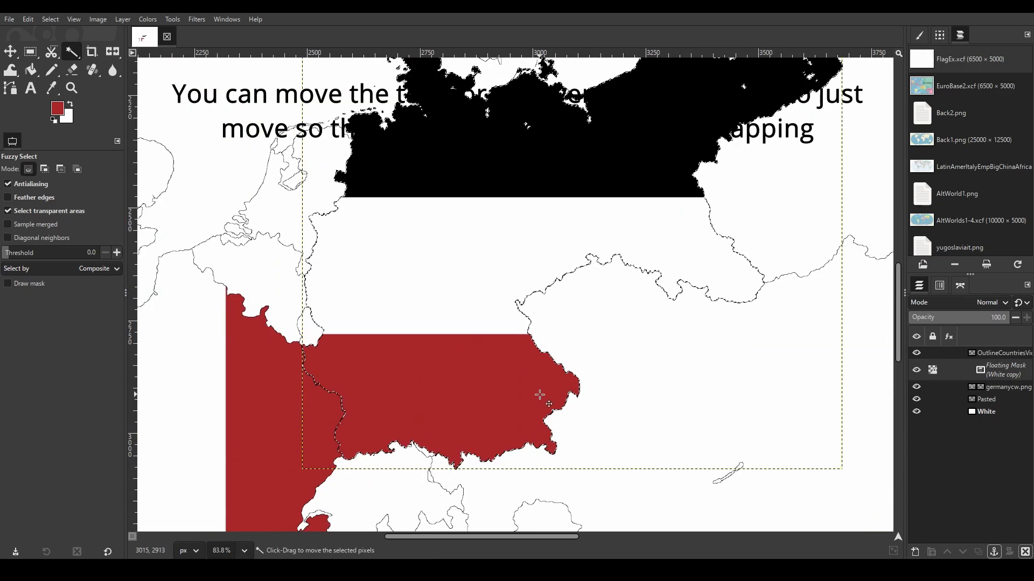
{"action": "scroll", "coordinate": [539, 336], "scroll_direction": "up", "scroll_amount": 3}
{"action": "scroll", "coordinate": [550, 290], "scroll_direction": "down", "scroll_amount": 3}
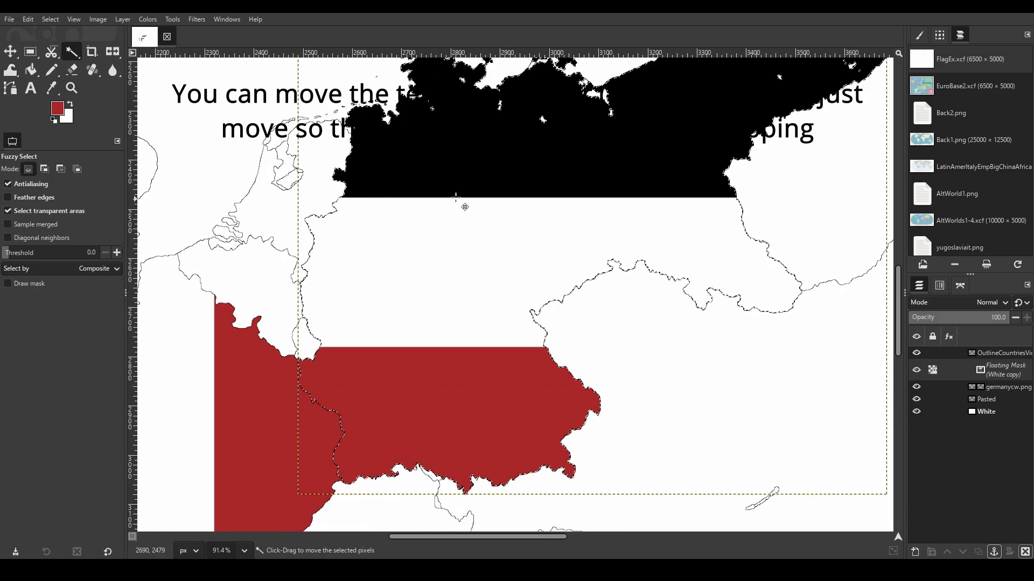
{"action": "scroll", "coordinate": [559, 248], "scroll_direction": "up", "scroll_amount": 1}
{"action": "scroll", "coordinate": [618, 302], "scroll_direction": "up", "scroll_amount": 3}
{"action": "scroll", "coordinate": [542, 302], "scroll_direction": "down", "scroll_amount": 5}
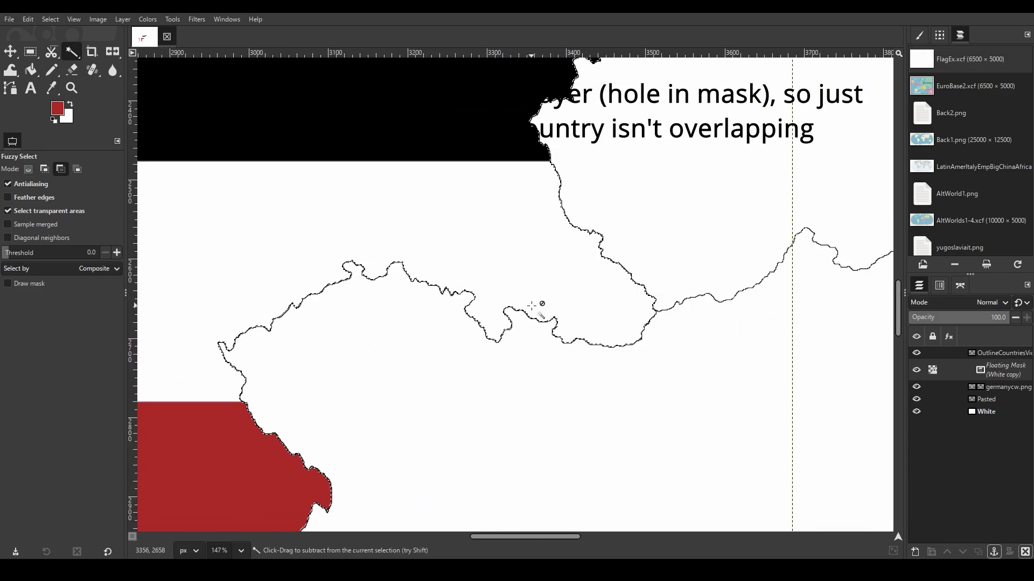
{"action": "scroll", "coordinate": [538, 237], "scroll_direction": "up", "scroll_amount": 5}
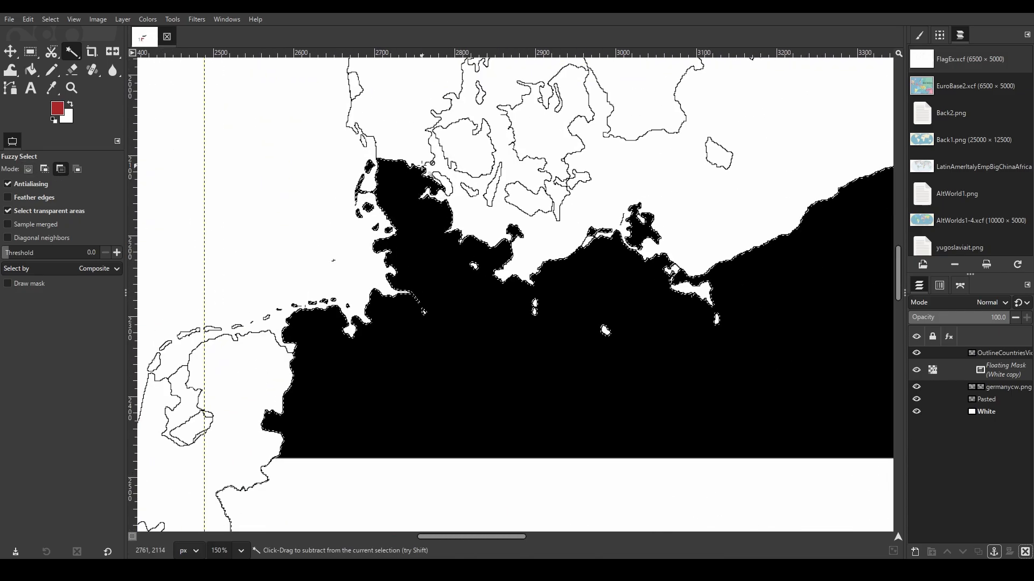
{"action": "scroll", "coordinate": [586, 184], "scroll_direction": "down", "scroll_amount": 5}
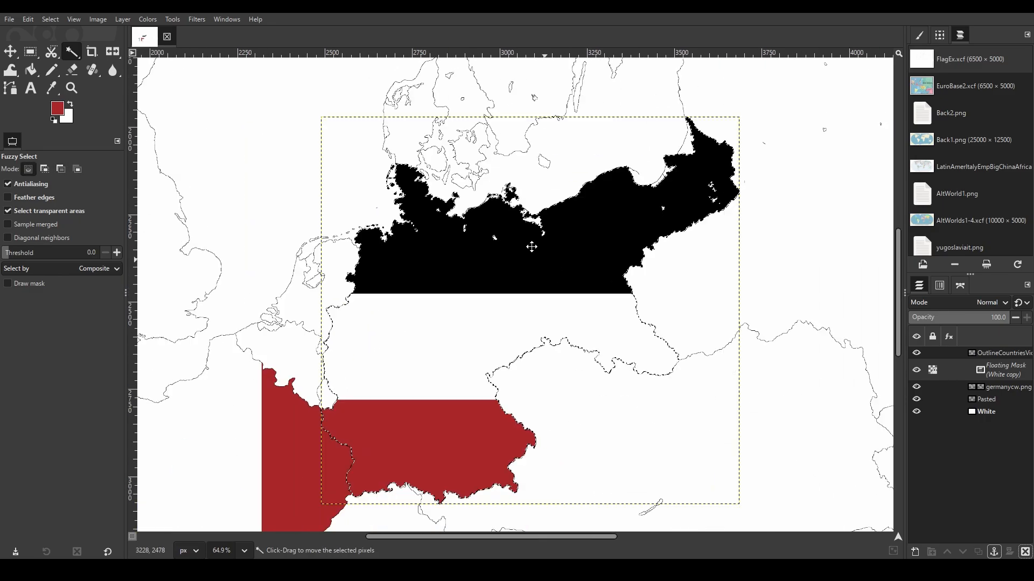
{"action": "key", "text": "m"}
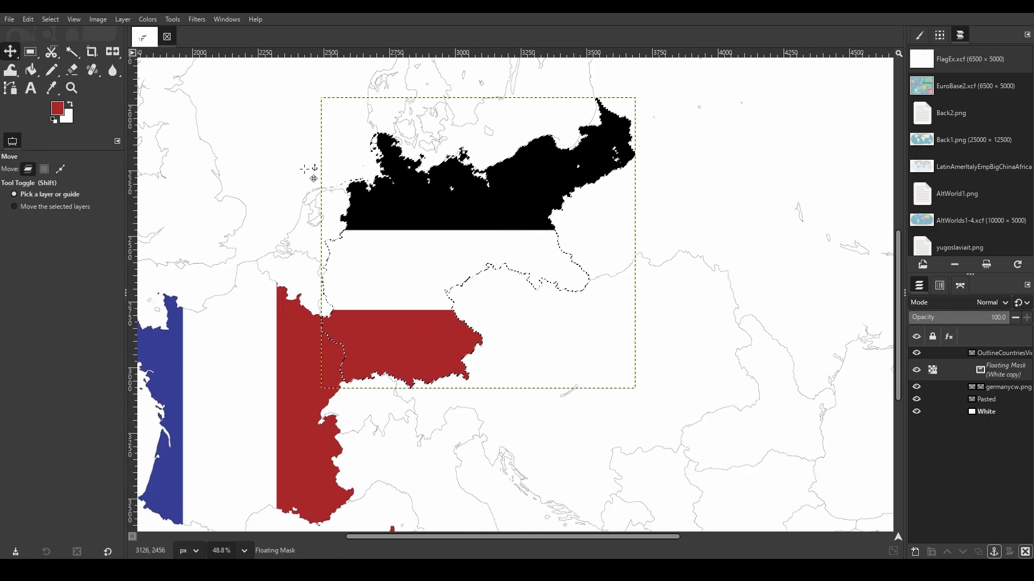
Step: Anchor the floating mask onto the germanycw.png layer and merge that layer down into the Pasted layer
{"action": "left_click", "coordinate": [678, 279]}
{"action": "scroll", "coordinate": [453, 238], "scroll_direction": "down", "scroll_amount": 3}
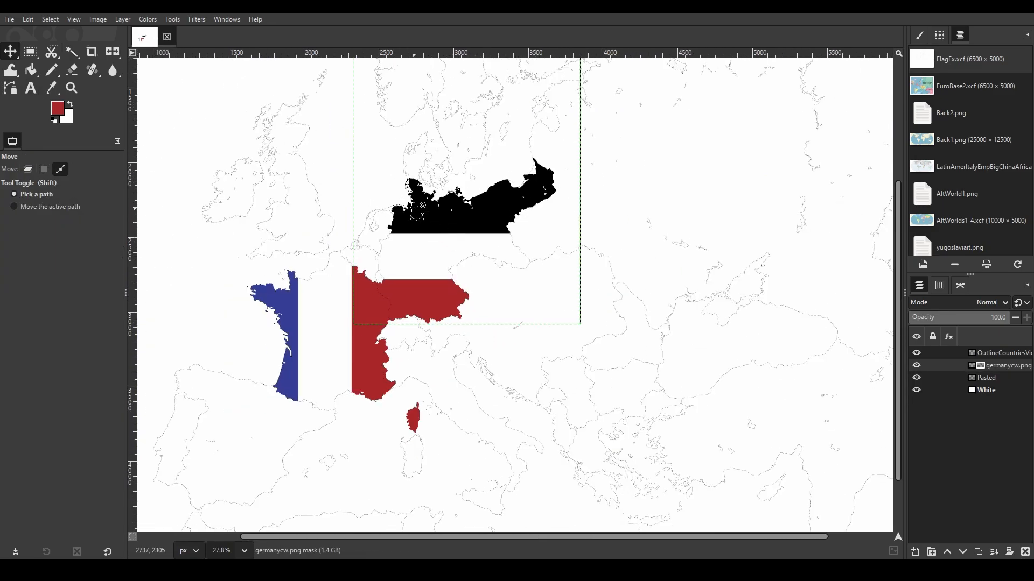
{"action": "scroll", "coordinate": [417, 212], "scroll_direction": "up", "scroll_amount": 2}
{"action": "right_click", "coordinate": [993, 369]}
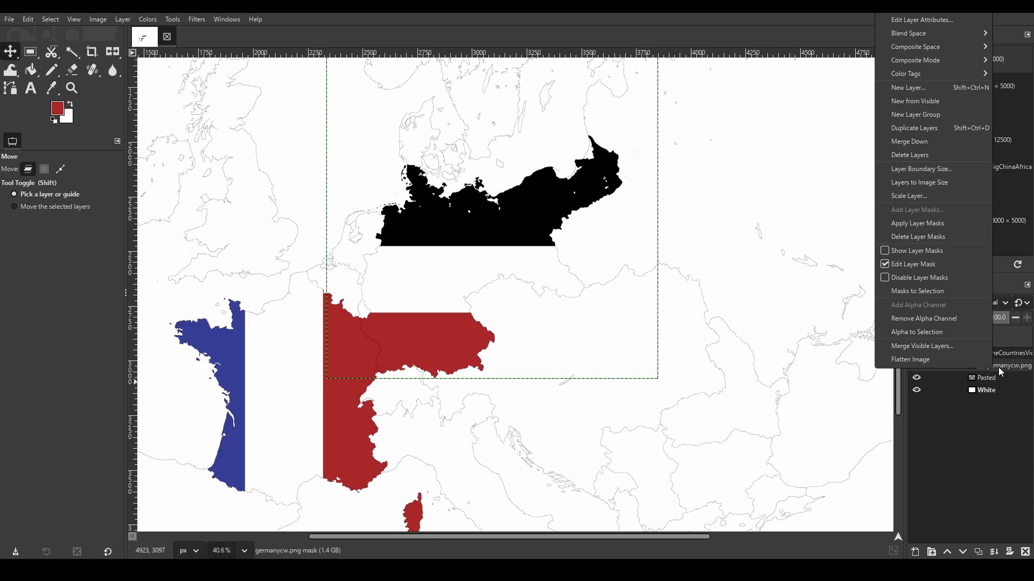
{"action": "left_click", "coordinate": [895, 141]}
Step: Examine the merged French and German flags against the country outlines, from the whole map down to their shared border
{"action": "scroll", "coordinate": [476, 264], "scroll_direction": "down", "scroll_amount": 3}
{"action": "scroll", "coordinate": [451, 263], "scroll_direction": "down", "scroll_amount": 1}
{"action": "scroll", "coordinate": [450, 269], "scroll_direction": "up", "scroll_amount": 3}
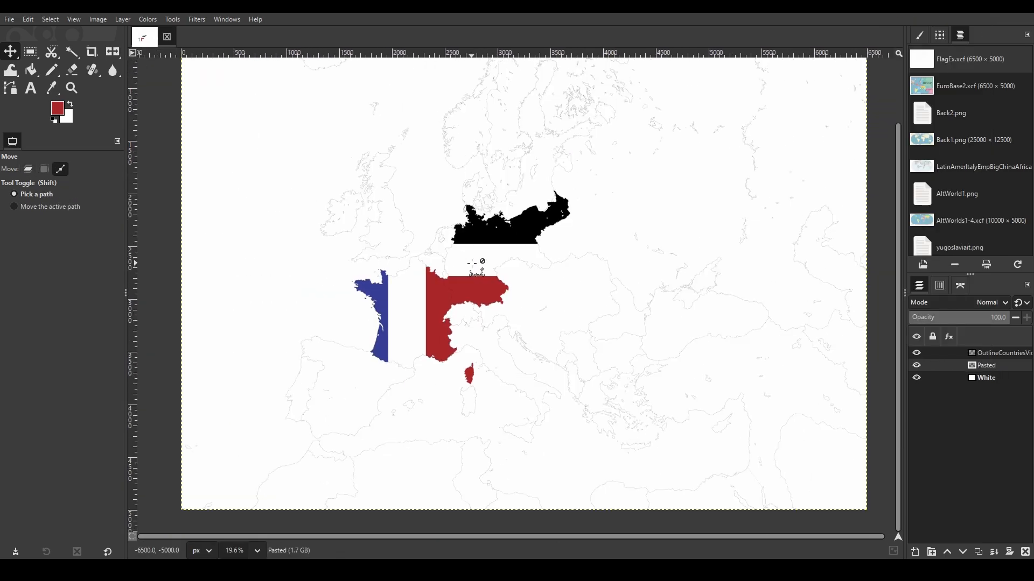
{"action": "scroll", "coordinate": [432, 326], "scroll_direction": "down", "scroll_amount": 5}
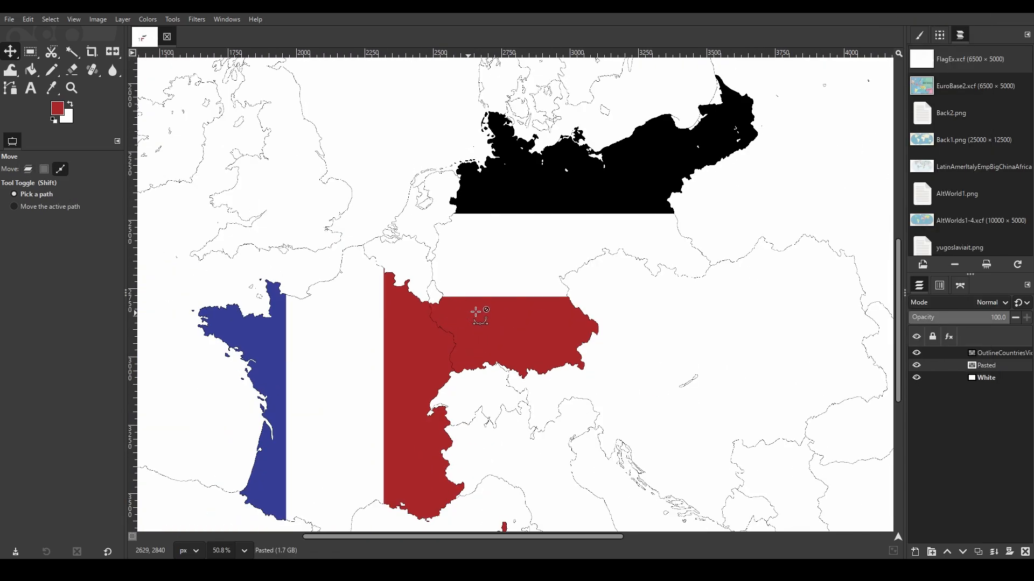
{"action": "scroll", "coordinate": [505, 284], "scroll_direction": "up", "scroll_amount": 3}
{"action": "scroll", "coordinate": [547, 237], "scroll_direction": "up", "scroll_amount": 5}
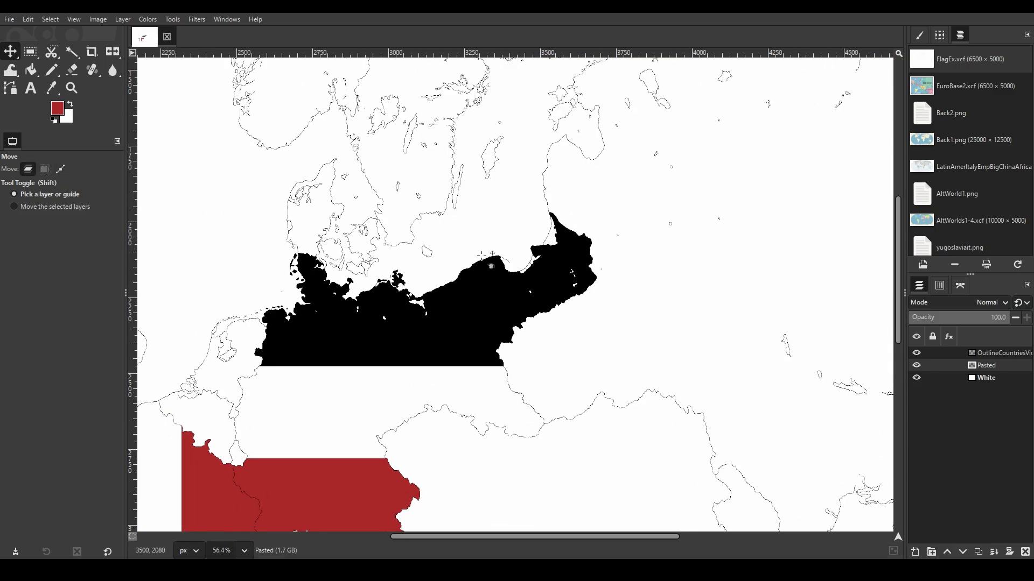
{"action": "scroll", "coordinate": [416, 285], "scroll_direction": "down", "scroll_amount": 5}
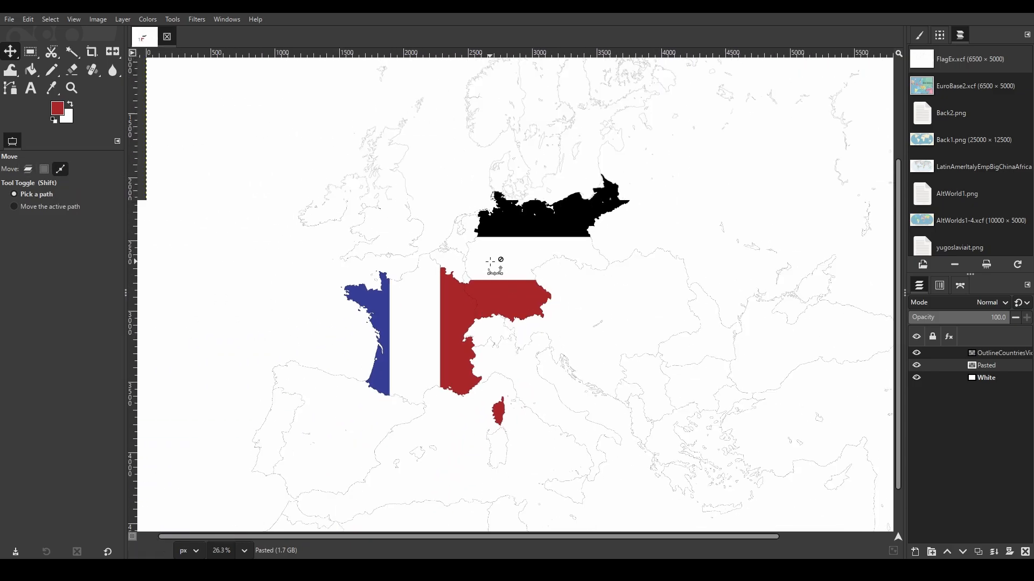
{"action": "scroll", "coordinate": [441, 260], "scroll_direction": "up", "scroll_amount": 4}
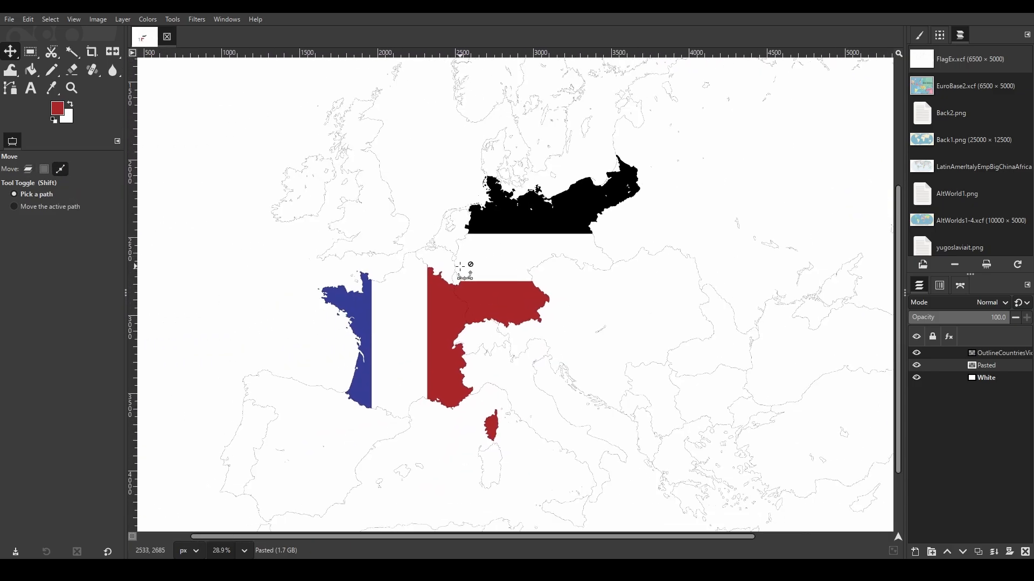
{"action": "scroll", "coordinate": [441, 302], "scroll_direction": "up", "scroll_amount": 2}
{"action": "scroll", "coordinate": [434, 303], "scroll_direction": "down", "scroll_amount": 3}
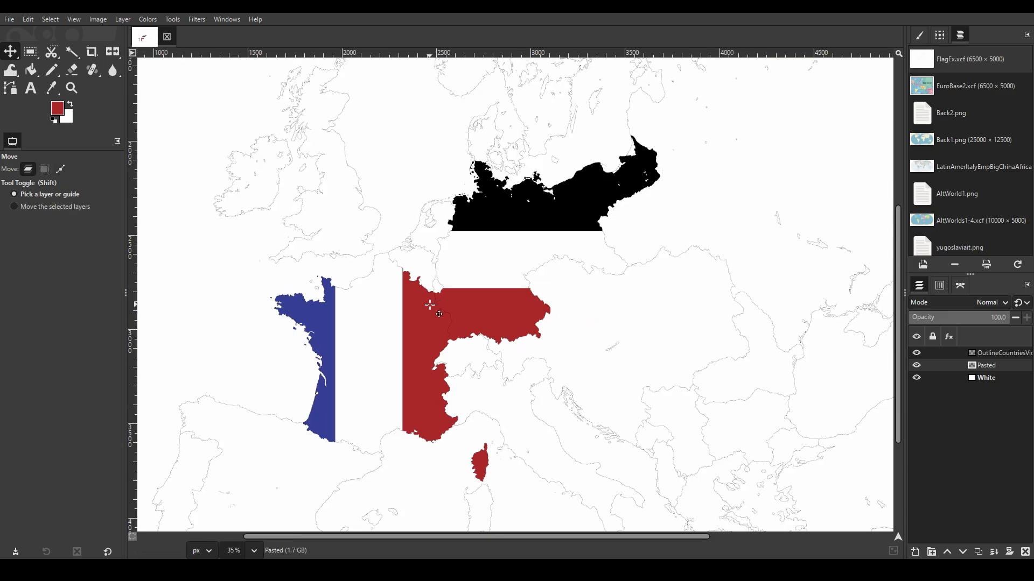
{"action": "scroll", "coordinate": [439, 302], "scroll_direction": "up", "scroll_amount": 3}
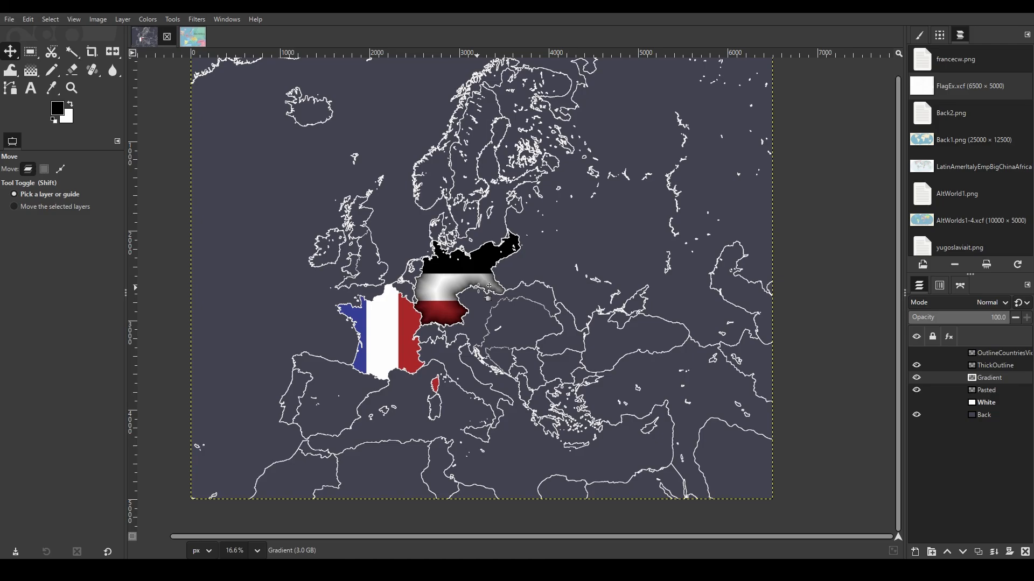
Step: Examine the gradient shading inside Germany and the thick white outline along its northern coast and western border
{"action": "scroll", "coordinate": [455, 287], "scroll_direction": "up", "scroll_amount": 14}
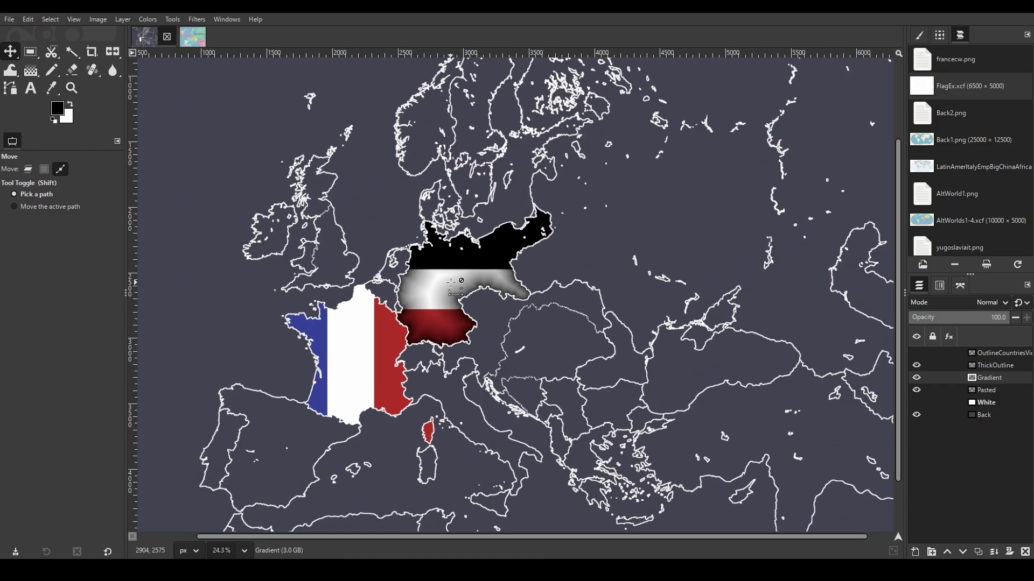
{"action": "scroll", "coordinate": [412, 237], "scroll_direction": "down", "scroll_amount": 7}
{"action": "scroll", "coordinate": [242, 296], "scroll_direction": "up", "scroll_amount": 6}
{"action": "scroll", "coordinate": [242, 296], "scroll_direction": "down", "scroll_amount": 6}
{"action": "scroll", "coordinate": [389, 210], "scroll_direction": "up", "scroll_amount": 7}
{"action": "scroll", "coordinate": [389, 210], "scroll_direction": "up", "scroll_amount": 2}
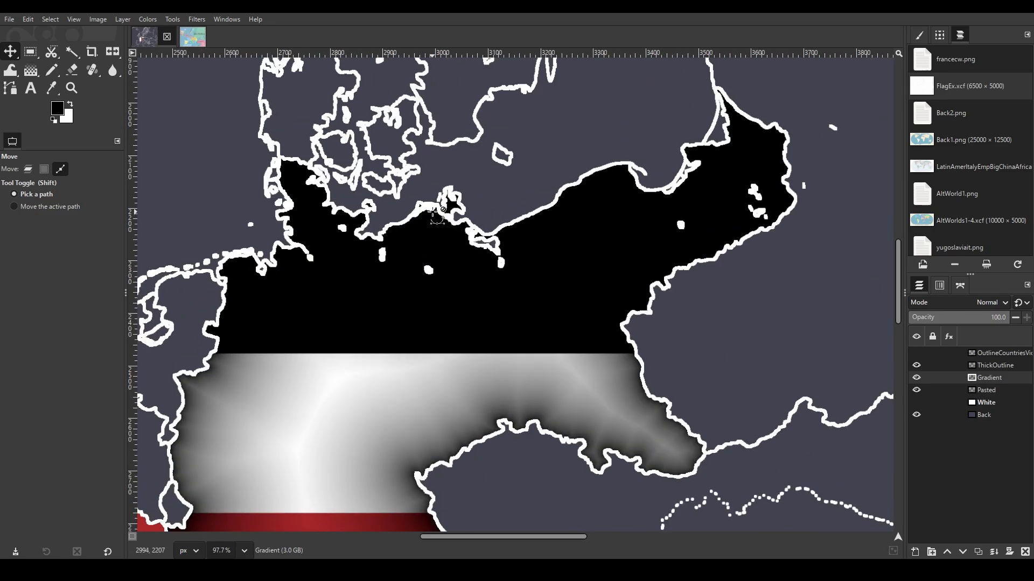
{"action": "scroll", "coordinate": [422, 283], "scroll_direction": "down", "scroll_amount": 4}
{"action": "scroll", "coordinate": [416, 270], "scroll_direction": "up", "scroll_amount": 2}
{"action": "scroll", "coordinate": [416, 269], "scroll_direction": "up", "scroll_amount": 1}
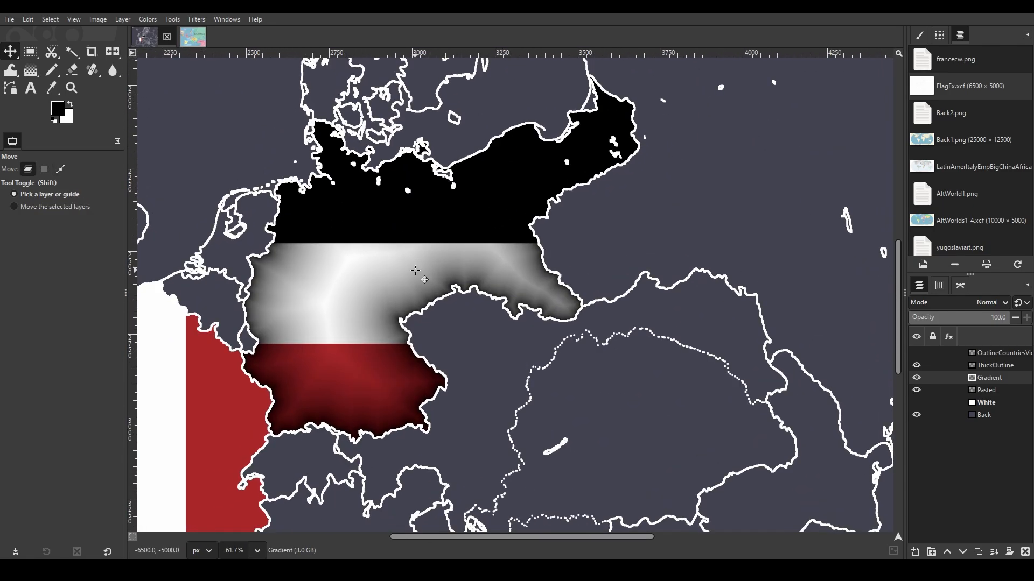
{"action": "scroll", "coordinate": [415, 270], "scroll_direction": "up", "scroll_amount": 8}
{"action": "scroll", "coordinate": [341, 181], "scroll_direction": "up", "scroll_amount": 10}
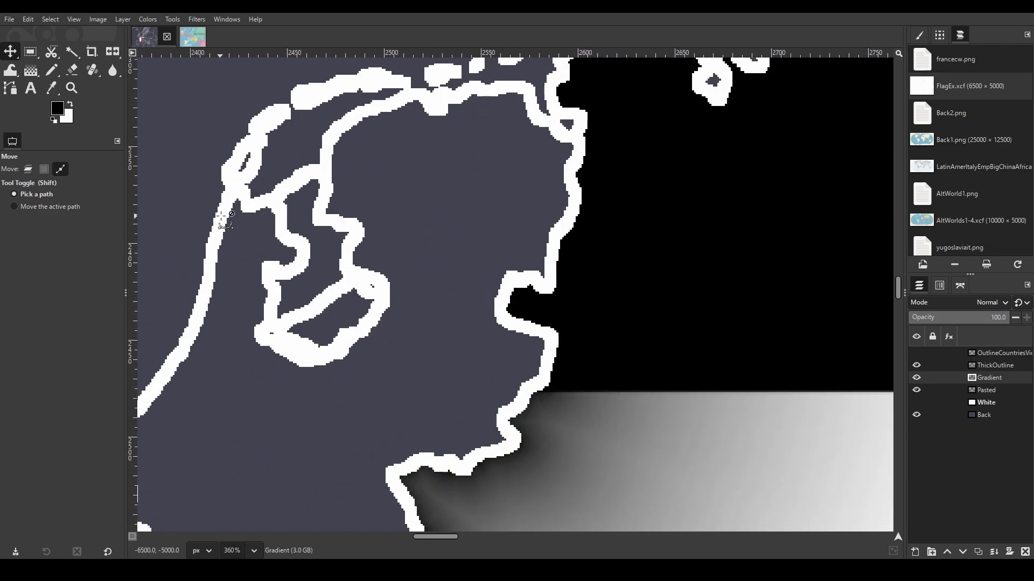
{"action": "scroll", "coordinate": [341, 182], "scroll_direction": "down", "scroll_amount": 4}
Step: Paint a black freehand test line with the size 1 Paintbrush in the open sea west of the Netherlands, and undo it
{"action": "left_click_drag", "start_coordinate": [55, 77], "coordinate": [79, 72]}
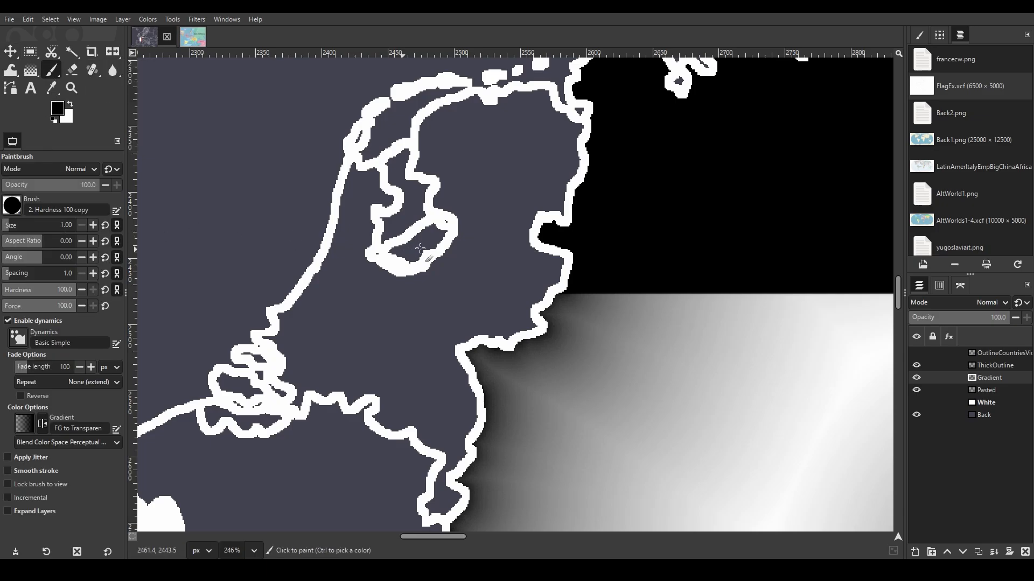
{"action": "scroll", "coordinate": [398, 242], "scroll_direction": "down", "scroll_amount": 3}
{"action": "scroll", "coordinate": [295, 199], "scroll_direction": "up", "scroll_amount": 3}
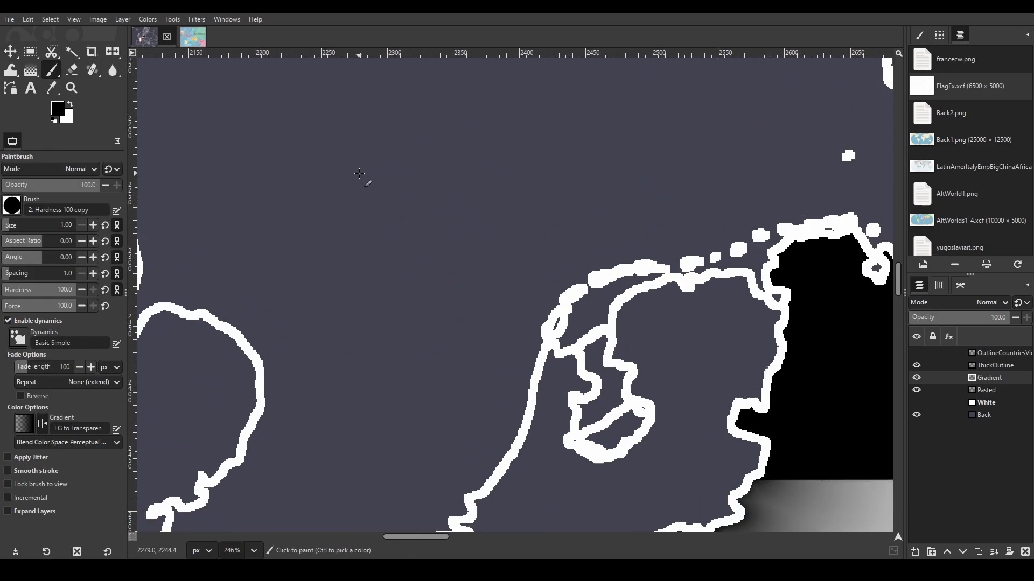
{"action": "scroll", "coordinate": [329, 291], "scroll_direction": "up", "scroll_amount": 8}
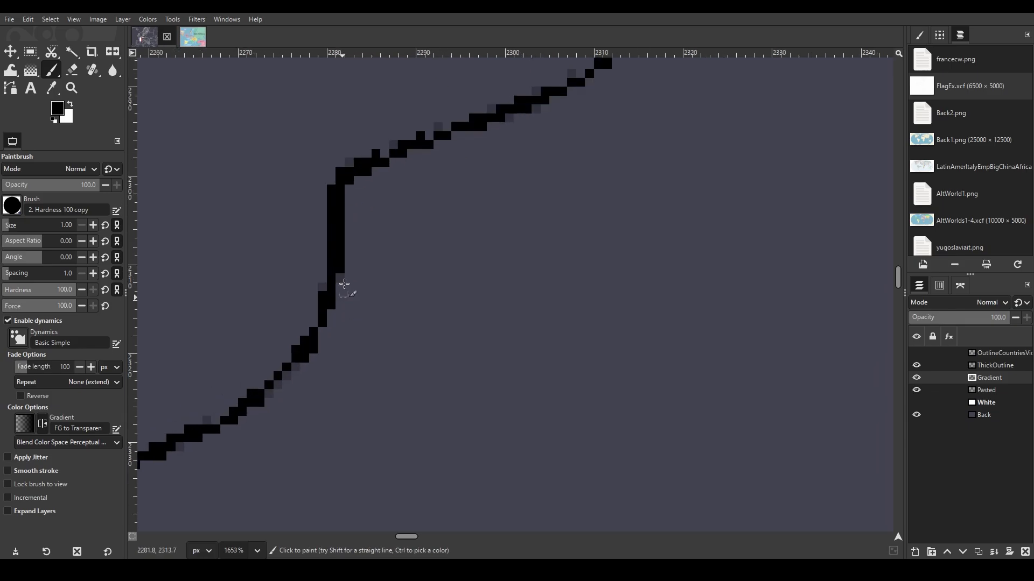
{"action": "scroll", "coordinate": [316, 291], "scroll_direction": "down", "scroll_amount": 7}
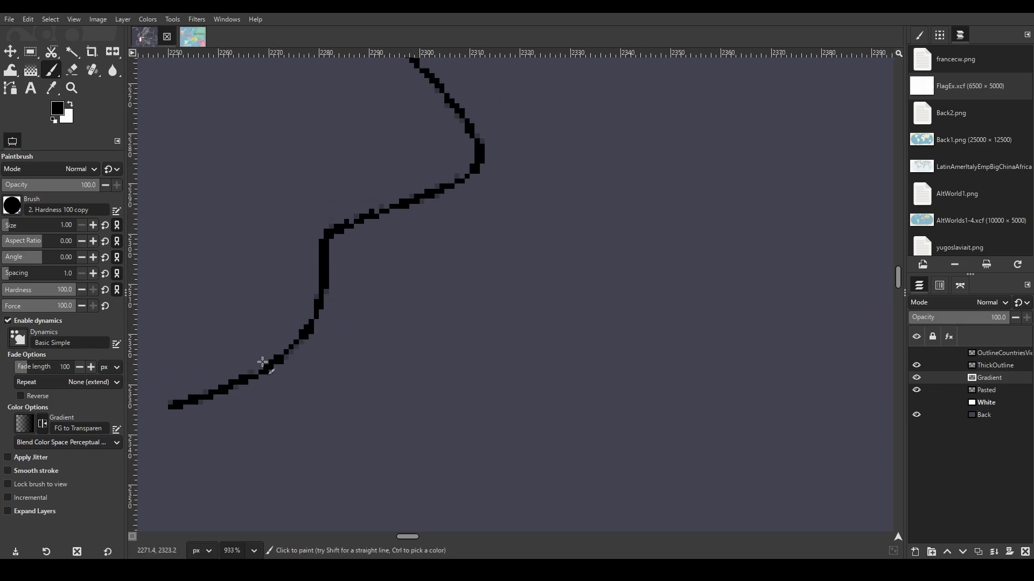
{"action": "scroll", "coordinate": [386, 353], "scroll_direction": "down", "scroll_amount": 5}
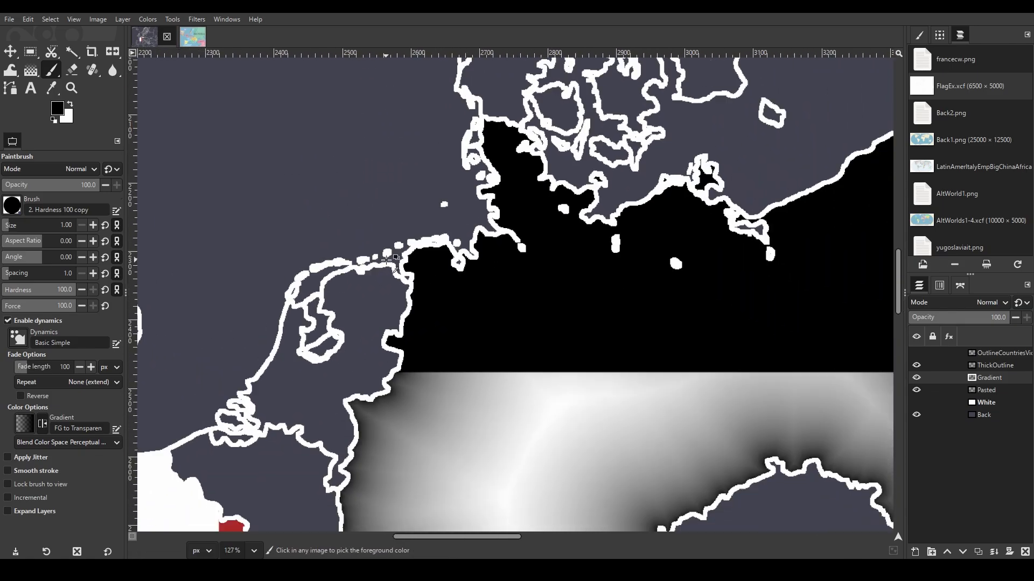
Step: Show and hide the thin country outlines layer, and inspect the gradient along Germany's southeastern edge with ThickOutline hidden
{"action": "scroll", "coordinate": [385, 214], "scroll_direction": "down", "scroll_amount": 2}
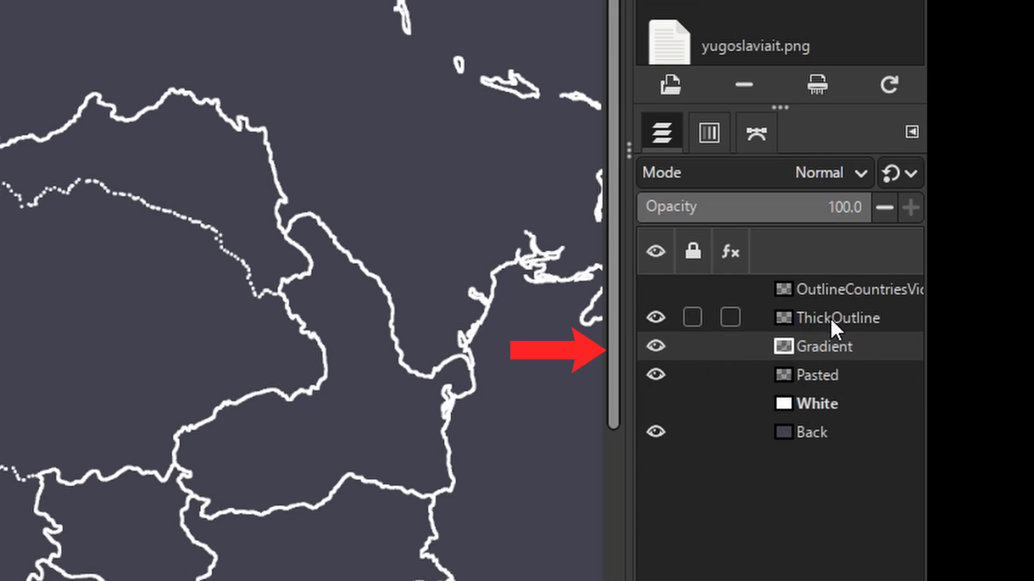
{"action": "left_click", "coordinate": [658, 293]}
{"action": "left_click", "coordinate": [660, 293]}
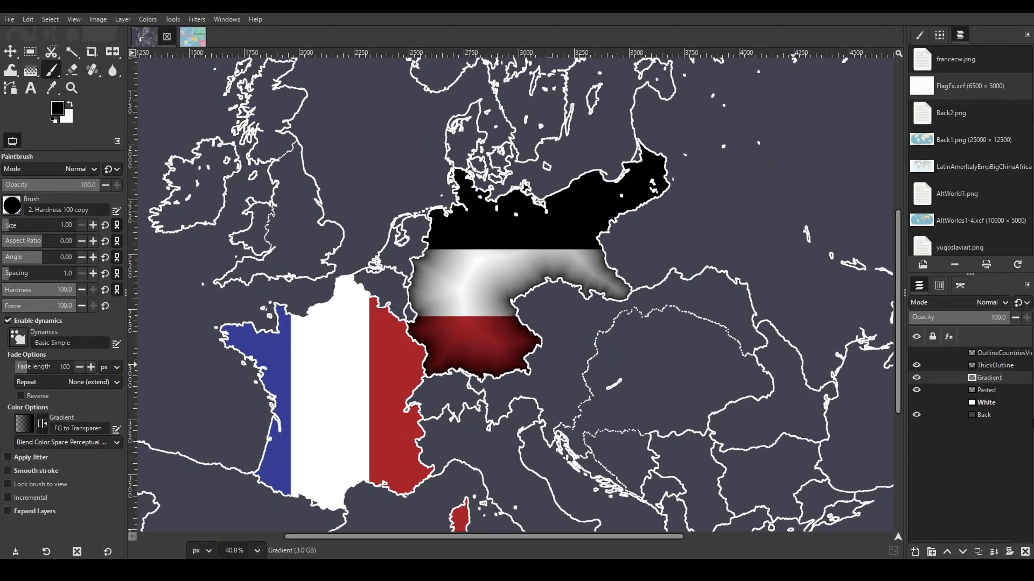
{"action": "scroll", "coordinate": [538, 315], "scroll_direction": "up", "scroll_amount": 3}
{"action": "scroll", "coordinate": [569, 389], "scroll_direction": "up", "scroll_amount": 4}
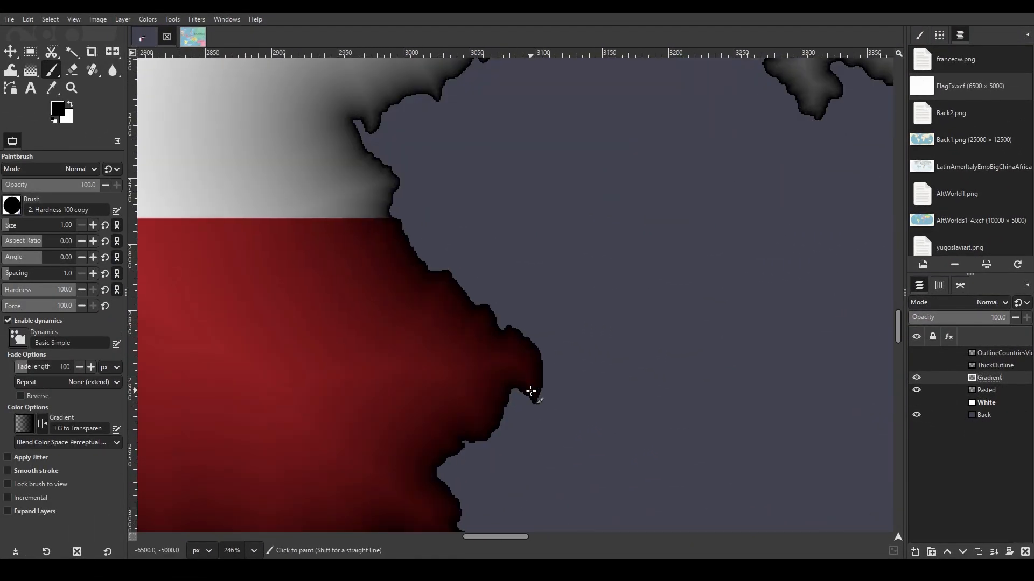
Step: Build a Fuzzy Select selection of France, adding Corsica and the small islands off the southern coast
{"action": "scroll", "coordinate": [534, 397], "scroll_direction": "down", "scroll_amount": 4}
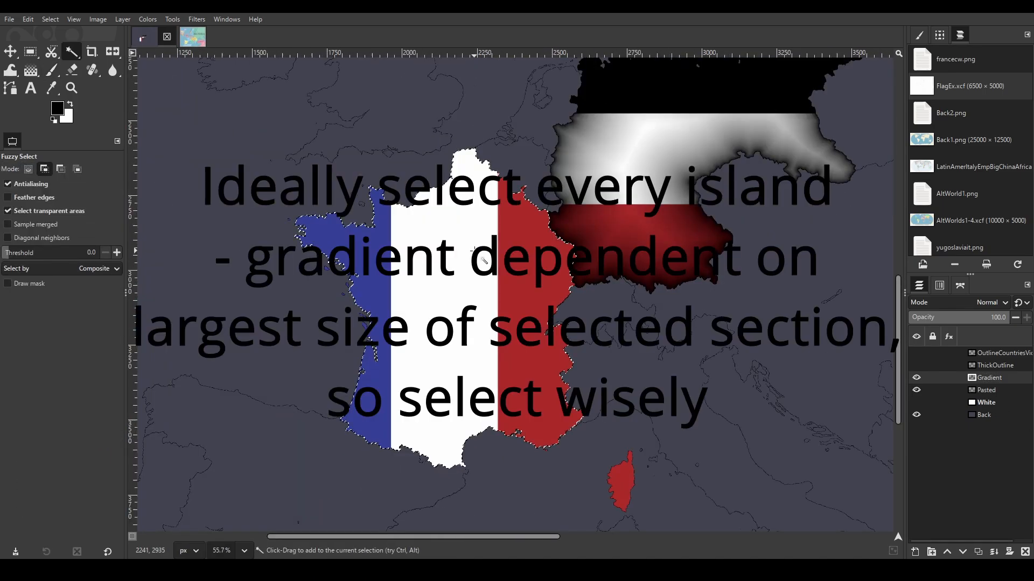
{"action": "scroll", "coordinate": [483, 261], "scroll_direction": "up", "scroll_amount": 4}
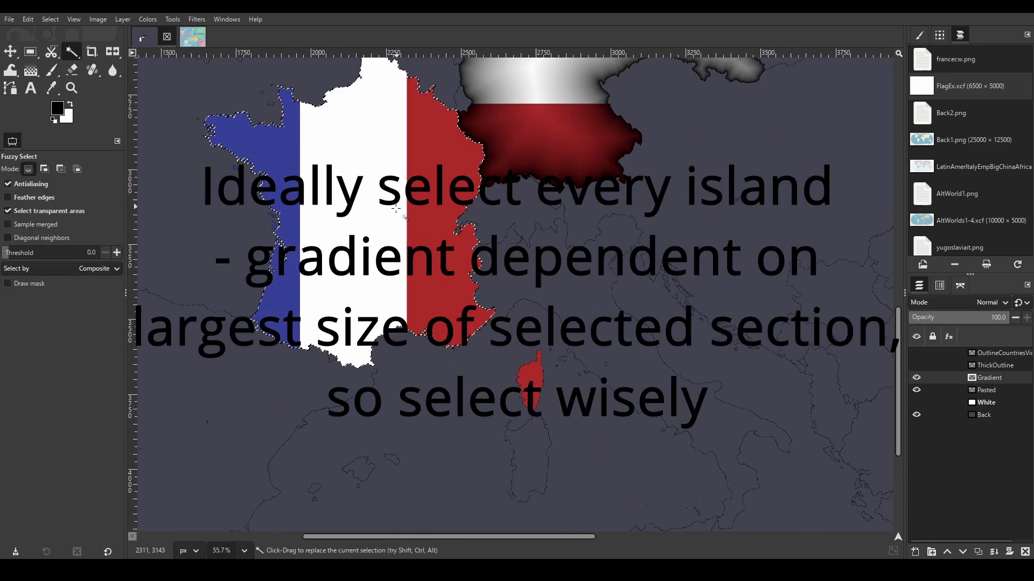
{"action": "scroll", "coordinate": [363, 298], "scroll_direction": "up", "scroll_amount": 1}
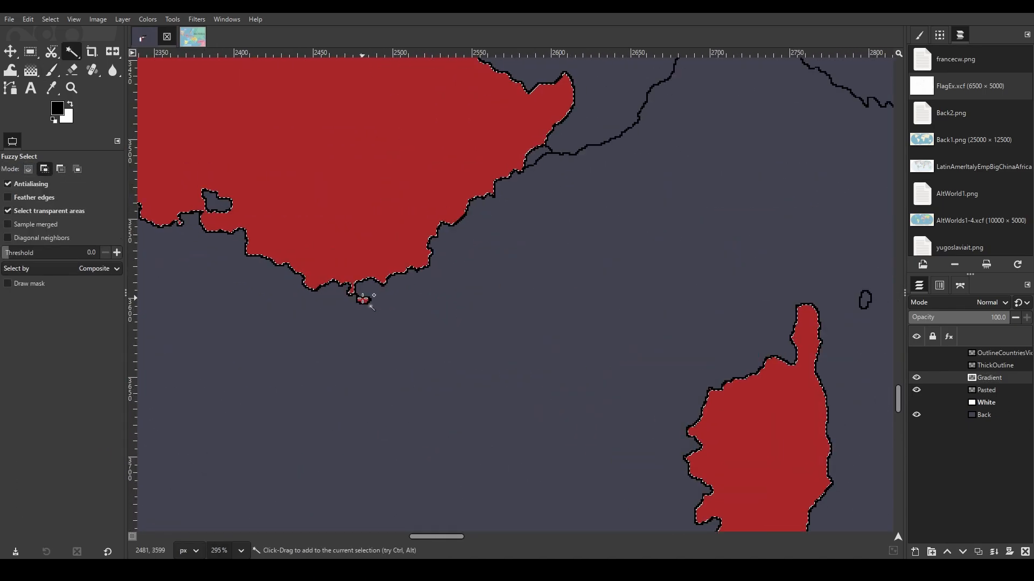
{"action": "left_click", "coordinate": [373, 301], "text": "shift"}
{"action": "key", "text": "ctrl+z"}
{"action": "left_click", "coordinate": [364, 300], "text": "shift"}
{"action": "scroll", "coordinate": [317, 325], "scroll_direction": "down", "scroll_amount": 2}
{"action": "scroll", "coordinate": [538, 458], "scroll_direction": "down", "scroll_amount": 4}
{"action": "scroll", "coordinate": [457, 265], "scroll_direction": "up", "scroll_amount": 1}
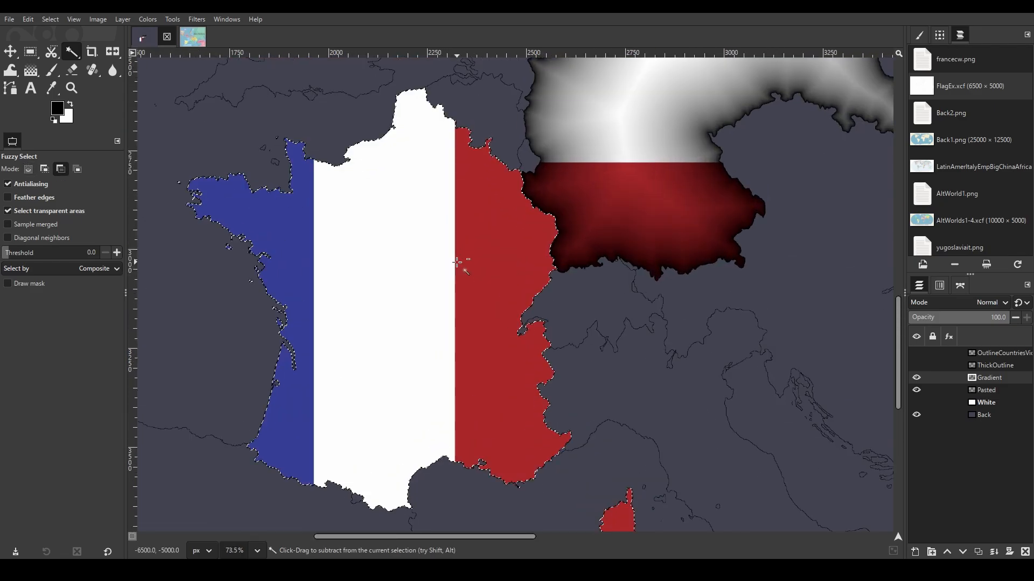
Step: Fill the France selection on the Gradient layer with a black FG to Transparent gradient using the Shaped (angular) shape
{"action": "scroll", "coordinate": [459, 269], "scroll_direction": "down", "scroll_amount": 1}
{"action": "scroll", "coordinate": [543, 337], "scroll_direction": "up", "scroll_amount": 2}
{"action": "scroll", "coordinate": [544, 337], "scroll_direction": "down", "scroll_amount": 1}
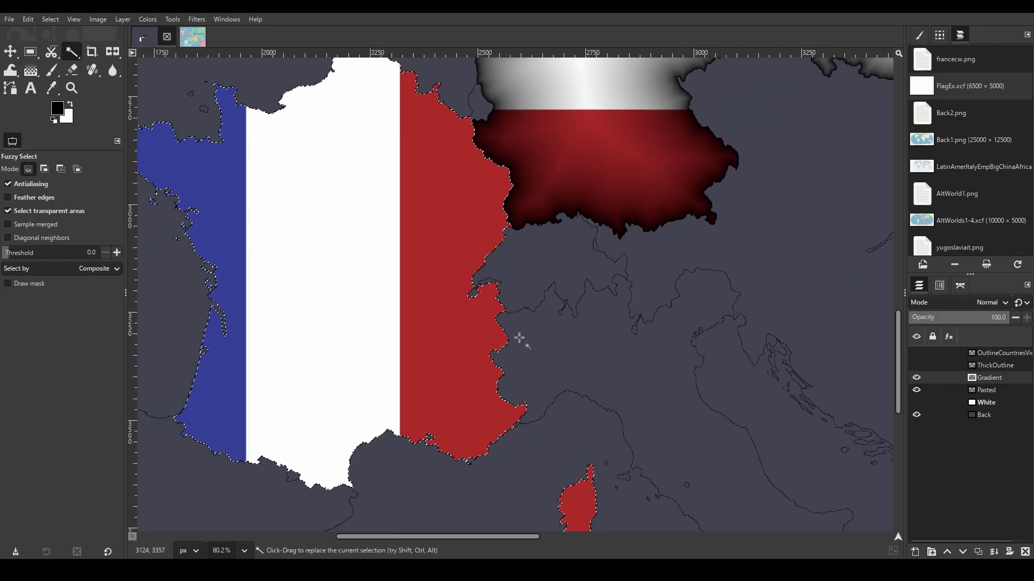
{"action": "left_click_drag", "start_coordinate": [405, 360], "coordinate": [505, 296]}
{"action": "scroll", "coordinate": [489, 370], "scroll_direction": "up", "scroll_amount": 6}
{"action": "scroll", "coordinate": [430, 399], "scroll_direction": "down", "scroll_amount": 5}
{"action": "scroll", "coordinate": [447, 391], "scroll_direction": "down", "scroll_amount": 6}
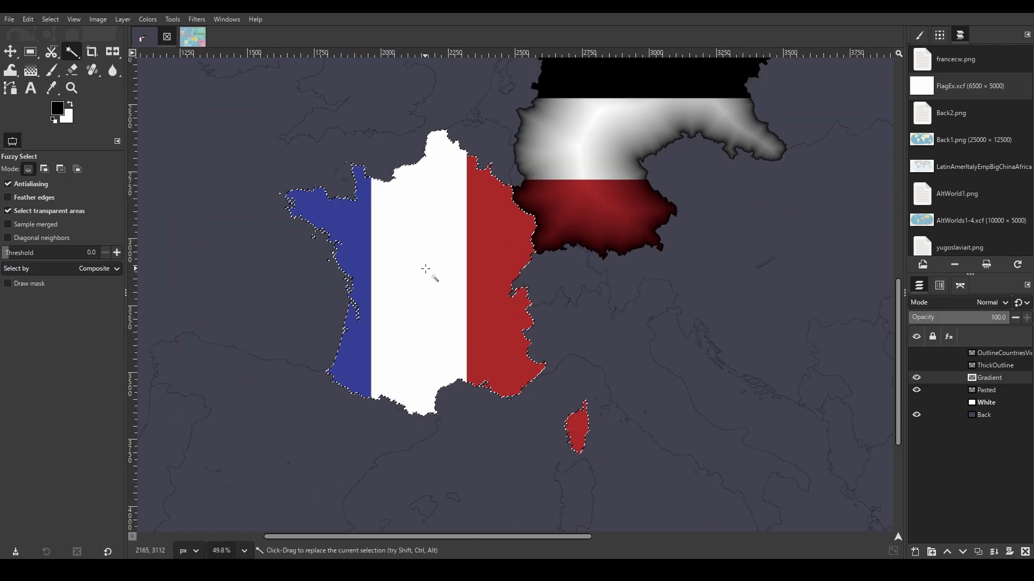
{"action": "left_click_drag", "start_coordinate": [427, 270], "coordinate": [419, 246]}
{"action": "key", "text": "g"}
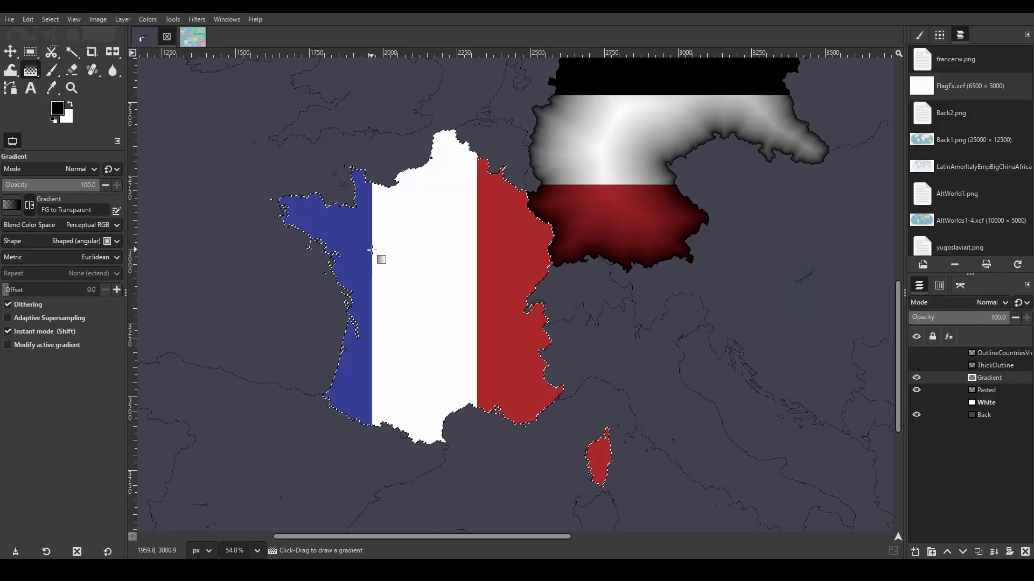
{"action": "left_click_drag", "start_coordinate": [373, 252], "coordinate": [437, 288]}
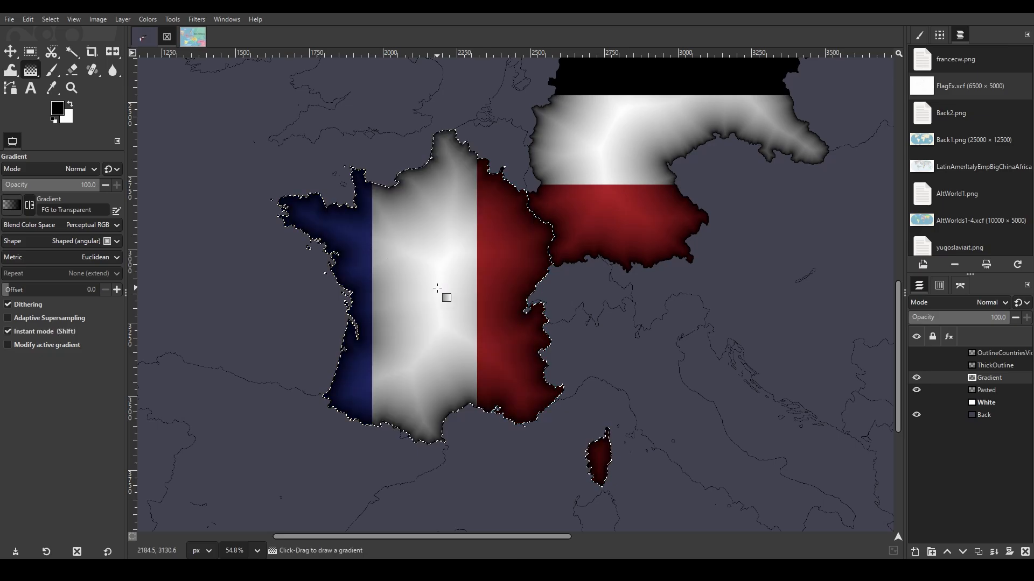
Step: Check the shading along the Franco-German border, clear the selection and show the ThickOutline layer, with the Move tool ready
{"action": "scroll", "coordinate": [489, 226], "scroll_direction": "up", "scroll_amount": 3}
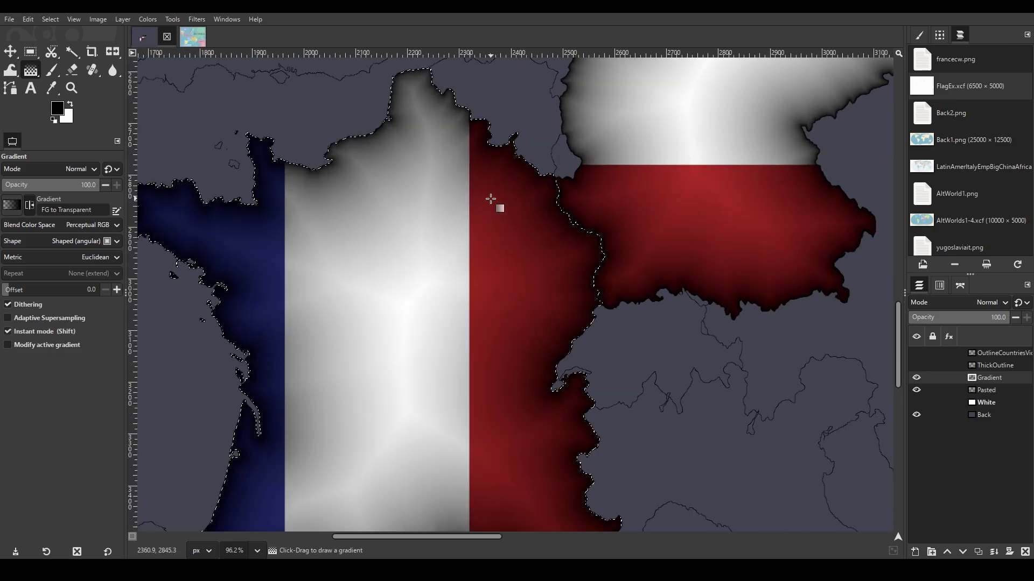
{"action": "scroll", "coordinate": [555, 221], "scroll_direction": "down", "scroll_amount": 3}
{"action": "scroll", "coordinate": [558, 233], "scroll_direction": "up", "scroll_amount": 5}
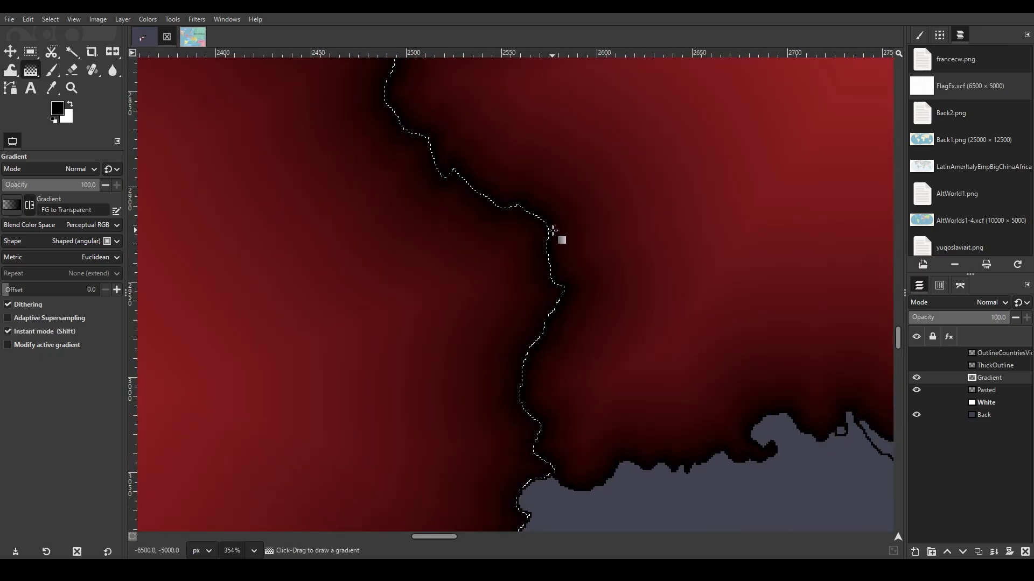
{"action": "scroll", "coordinate": [549, 232], "scroll_direction": "down", "scroll_amount": 4}
{"action": "scroll", "coordinate": [546, 231], "scroll_direction": "down", "scroll_amount": 3}
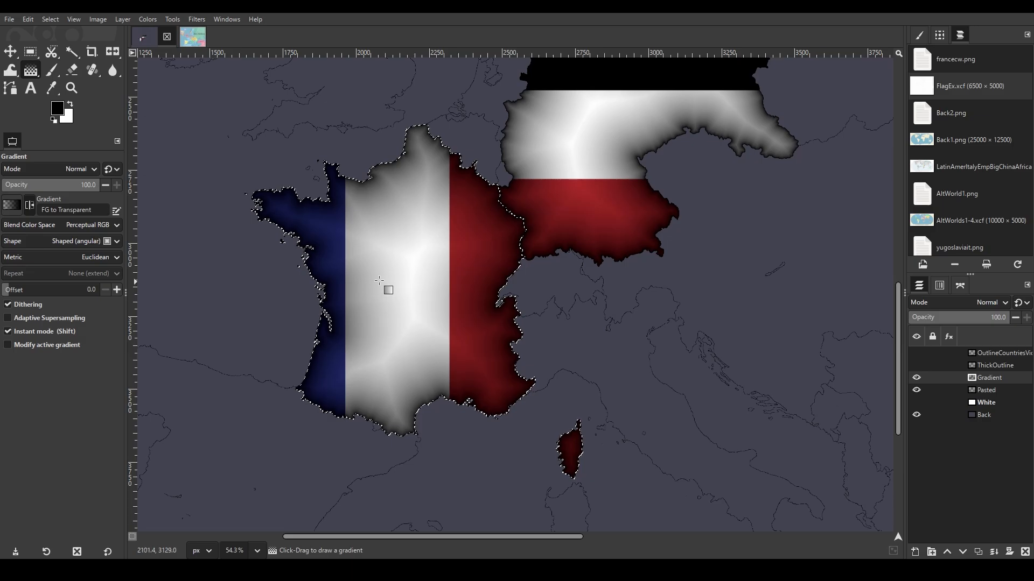
{"action": "left_click_drag", "start_coordinate": [397, 209], "coordinate": [409, 256]}
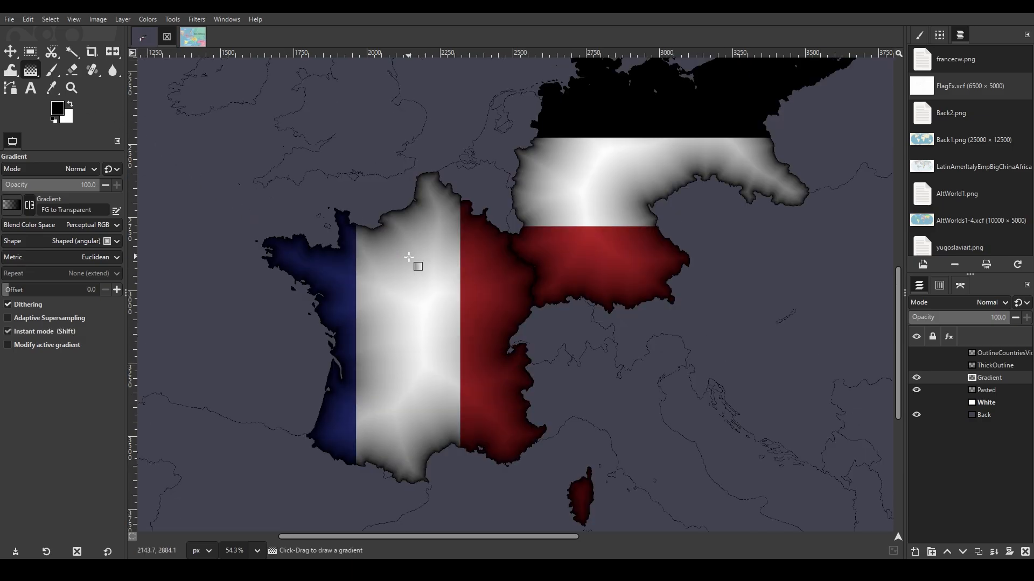
{"action": "scroll", "coordinate": [409, 256], "scroll_direction": "down", "scroll_amount": 2}
{"action": "left_click", "coordinate": [915, 365]}
{"action": "scroll", "coordinate": [503, 273], "scroll_direction": "down", "scroll_amount": 2}
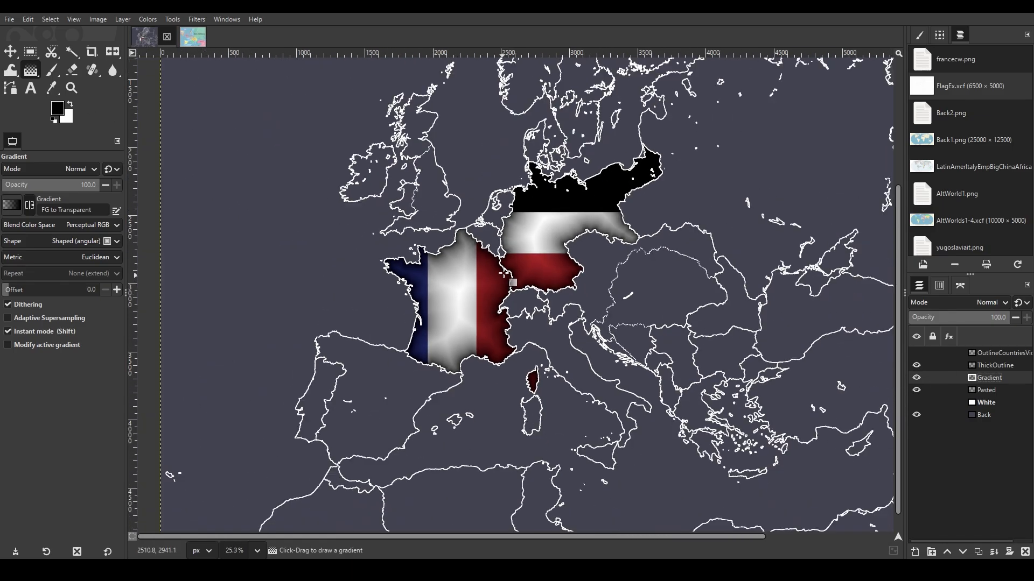
{"action": "scroll", "coordinate": [503, 273], "scroll_direction": "up", "scroll_amount": 1}
{"action": "left_click", "coordinate": [10, 52]}
{"action": "scroll", "coordinate": [403, 277], "scroll_direction": "down", "scroll_amount": 6}
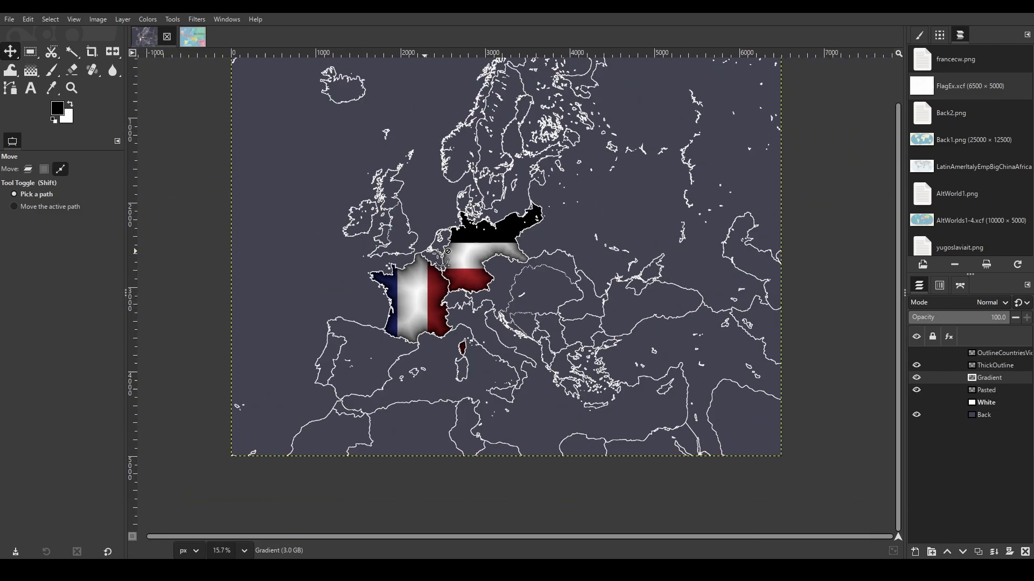
{"action": "scroll", "coordinate": [404, 277], "scroll_direction": "up", "scroll_amount": 3}
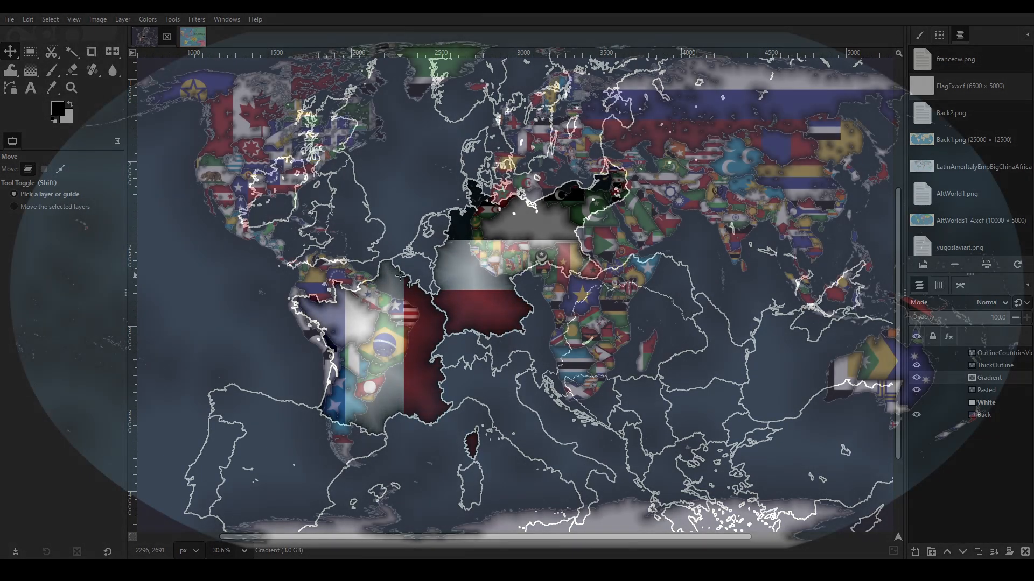